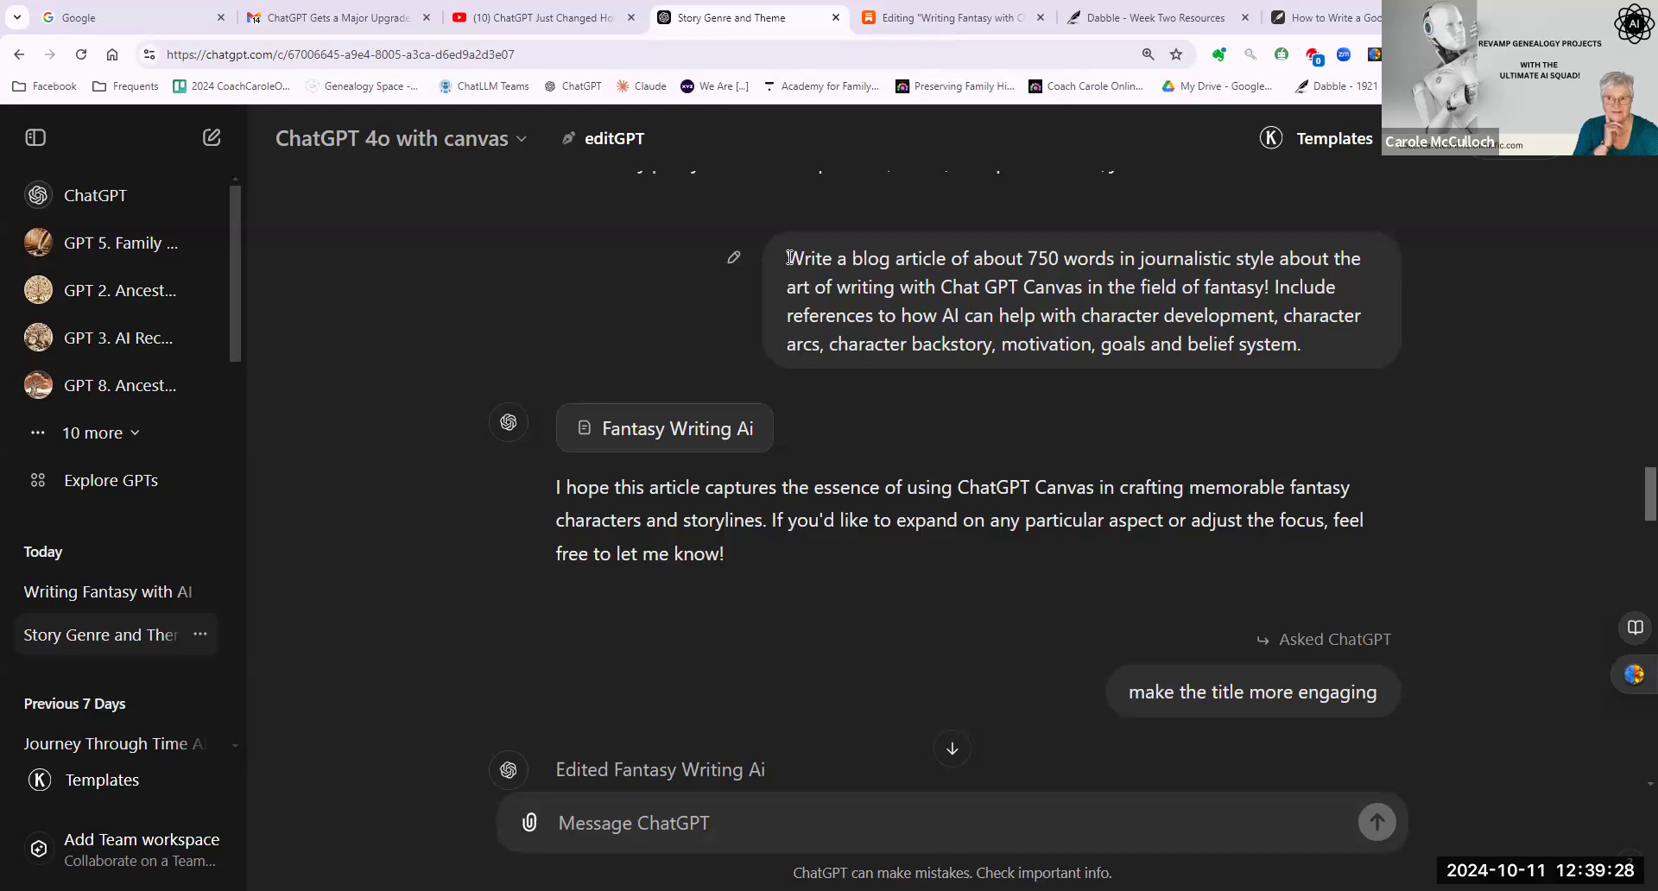
Review the journalistic blog prompt and its reply, open the Fantasy Writing Ai document in canvas, and widen the chat area beside it.
{"action": "left_click_drag", "start_coordinate": [789, 257], "coordinate": [1309, 356]}
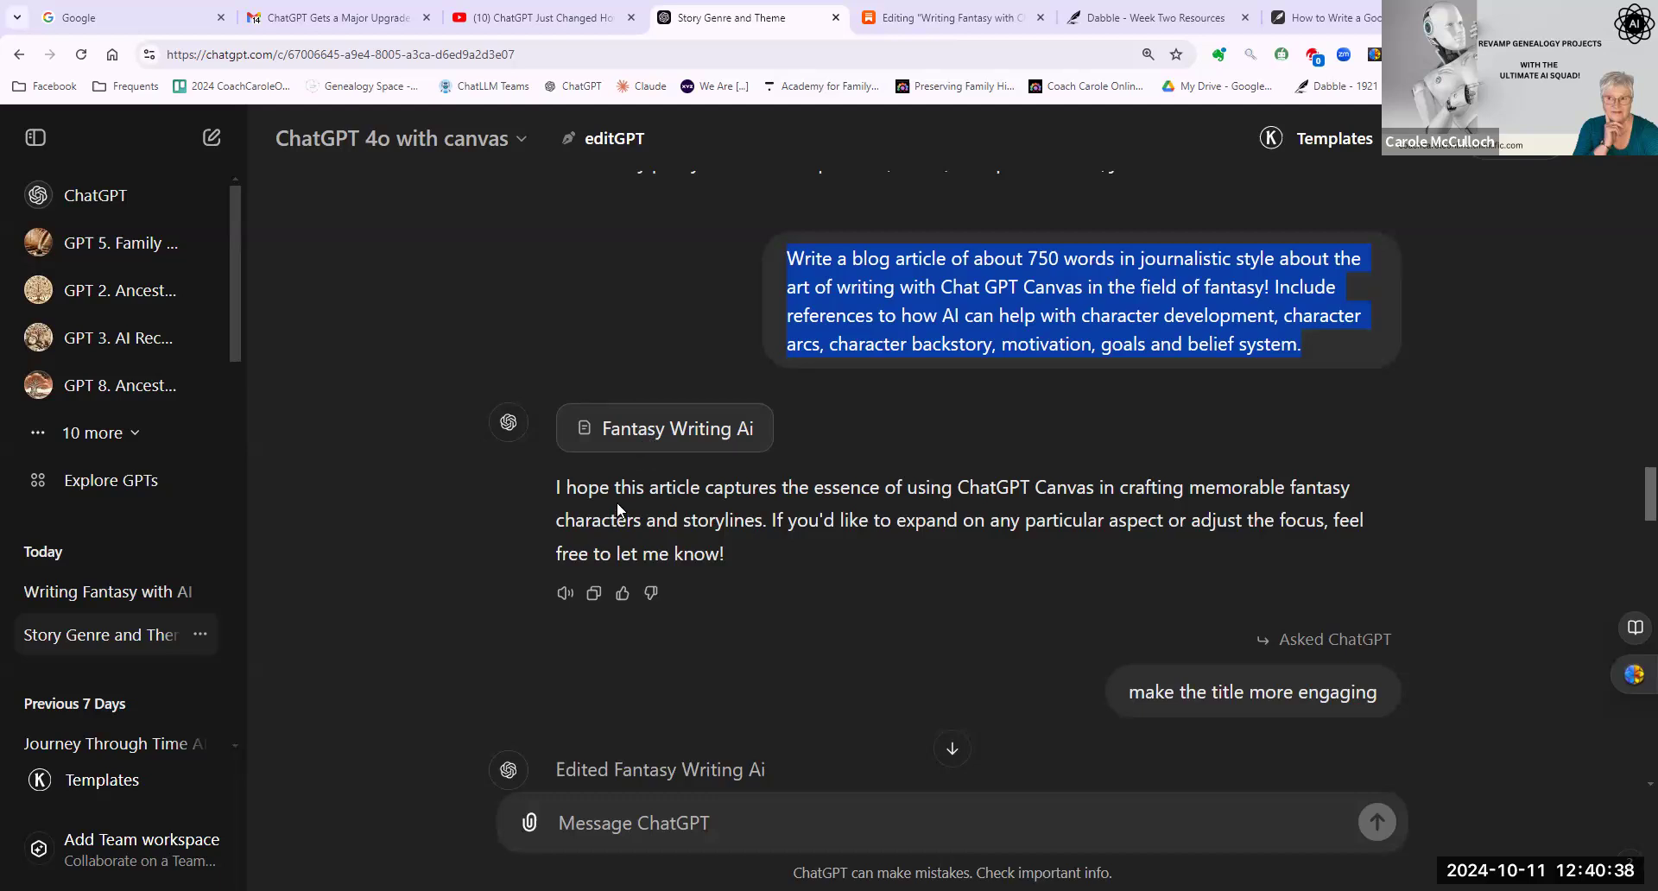
{"action": "left_click_drag", "start_coordinate": [724, 487], "coordinate": [771, 524]}
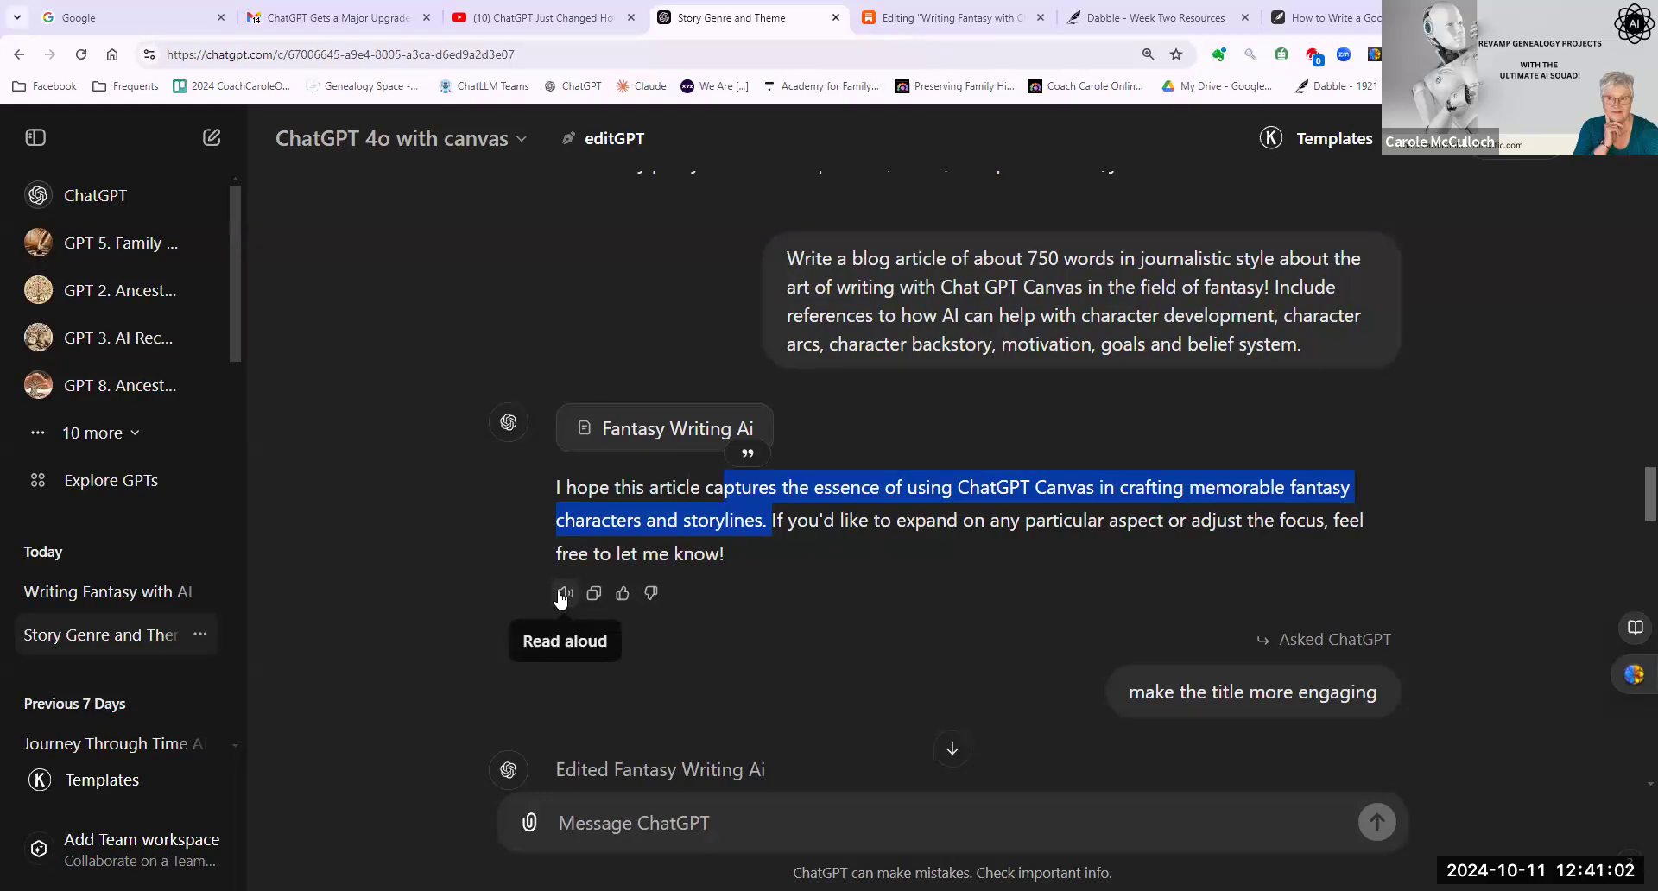
{"action": "left_click", "coordinate": [659, 436]}
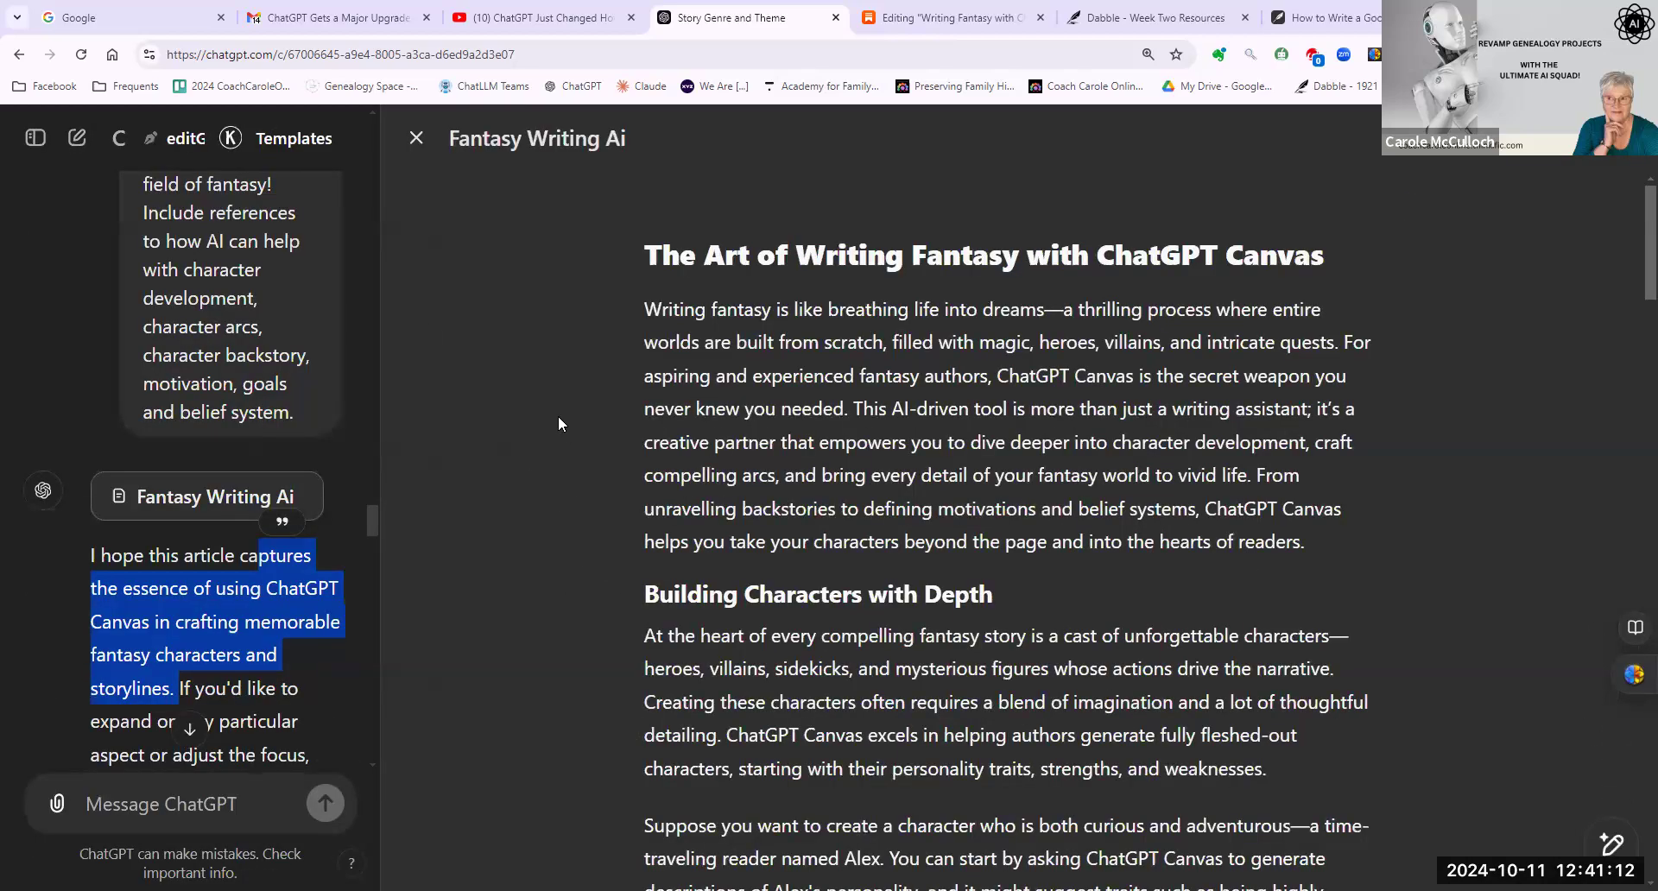
{"action": "left_click_drag", "start_coordinate": [381, 341], "coordinate": [529, 359]}
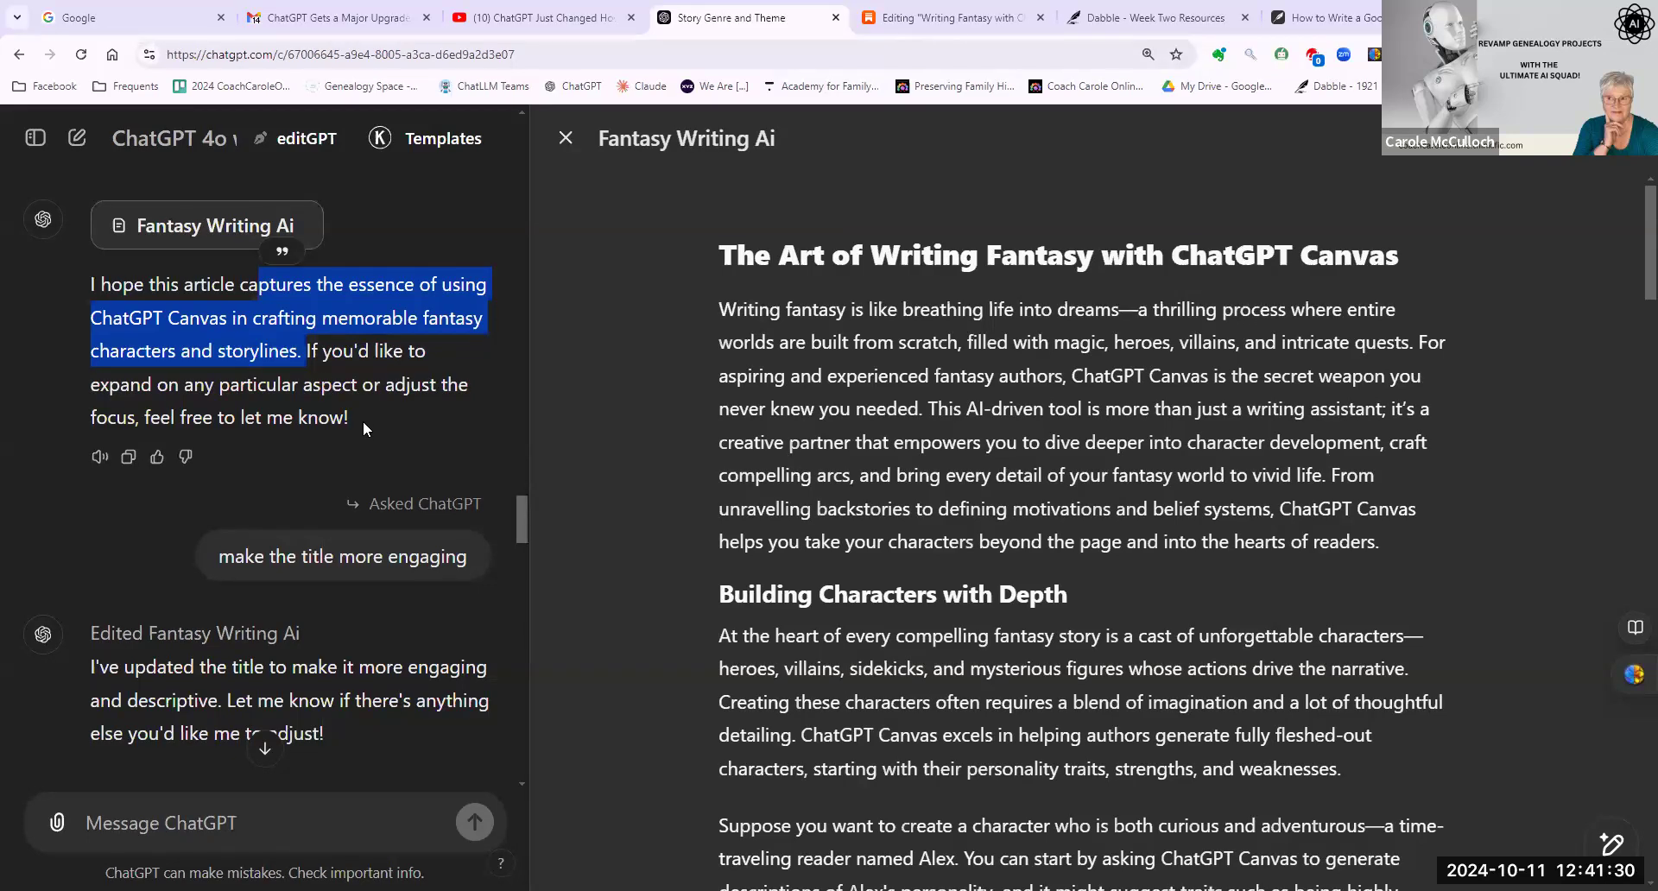
Reuse the earlier prompt "make the title more engaging" to have ChatGPT rewrite the article's title in the canvas.
{"action": "left_click", "coordinate": [223, 559]}
{"action": "left_click_drag", "start_coordinate": [223, 559], "coordinate": [475, 562]}
{"action": "key", "text": "ctrl+c"}
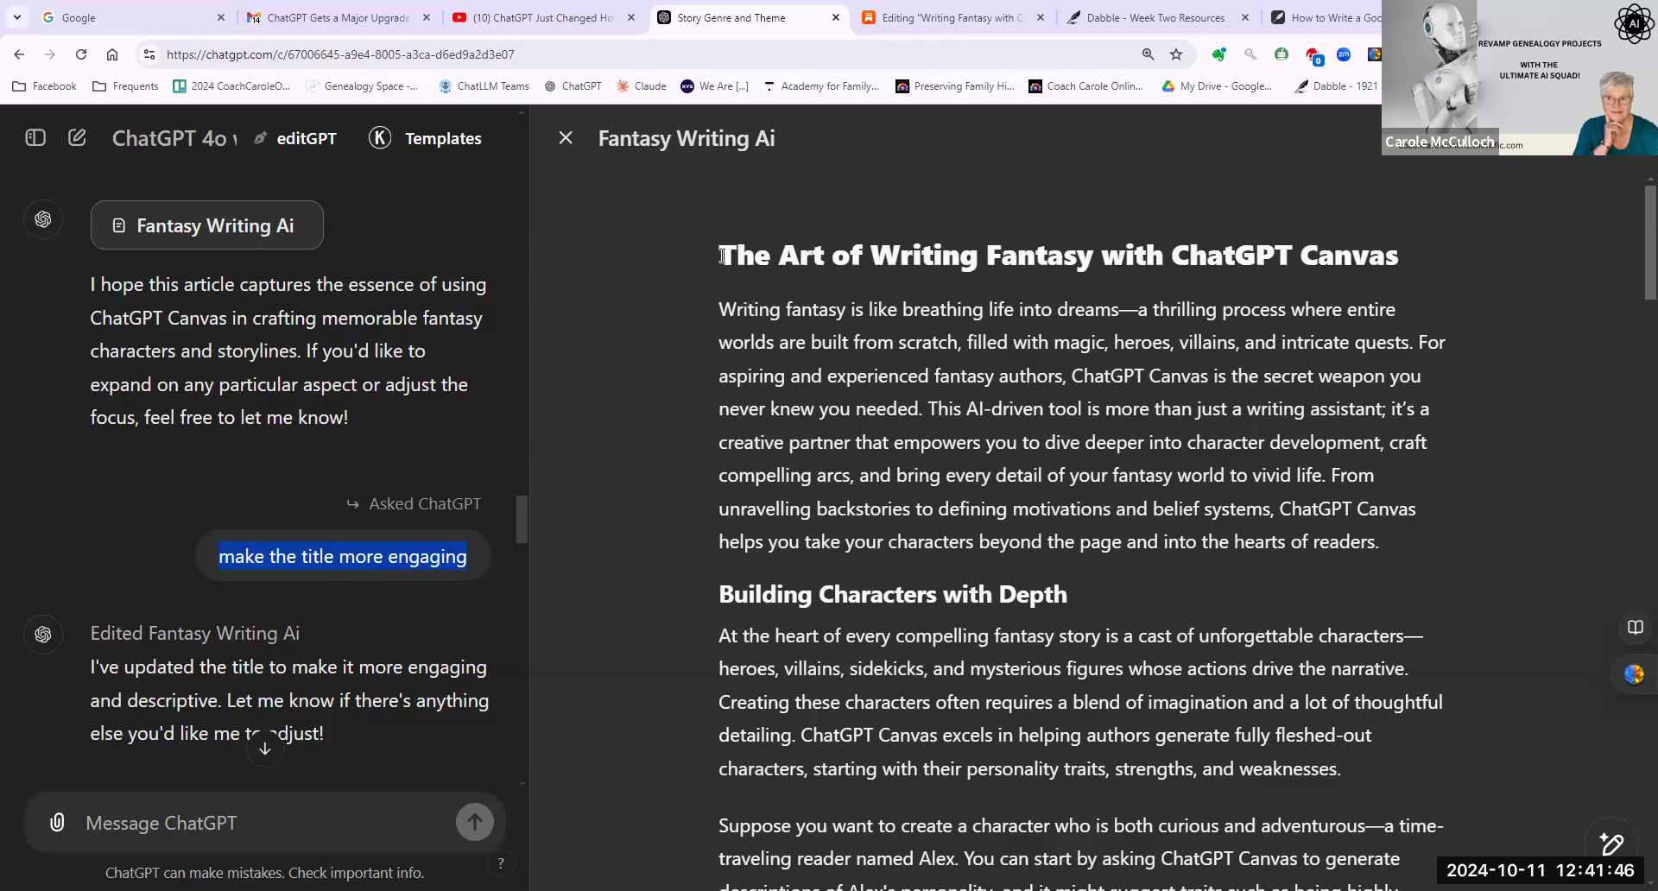
{"action": "left_click_drag", "start_coordinate": [721, 256], "coordinate": [1396, 256]}
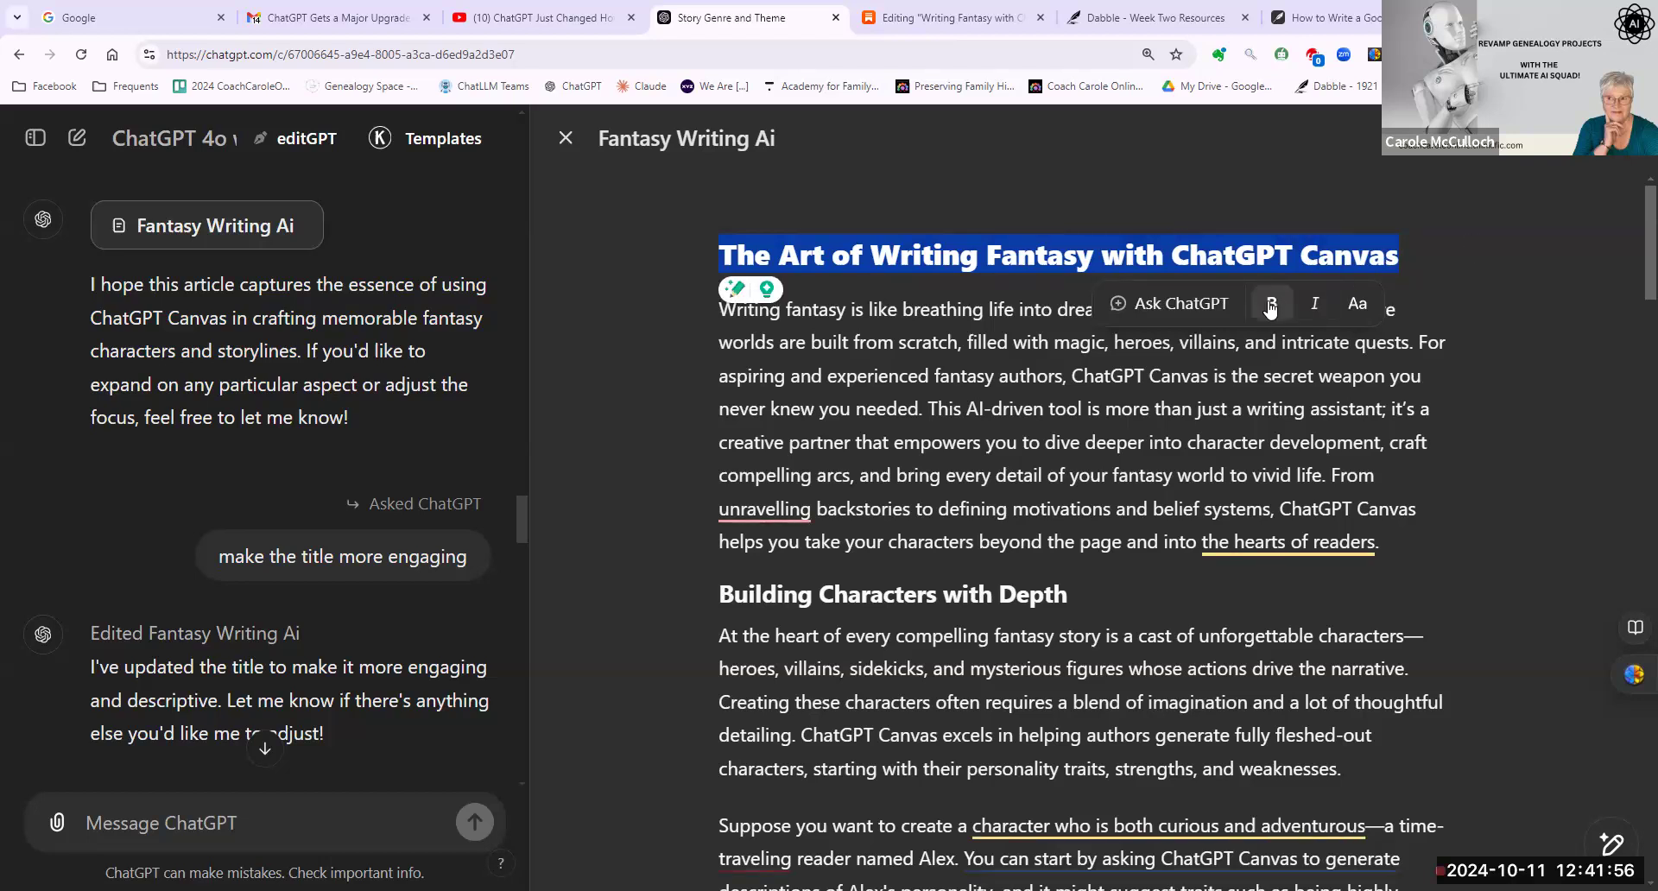
{"action": "left_click", "coordinate": [1358, 311]}
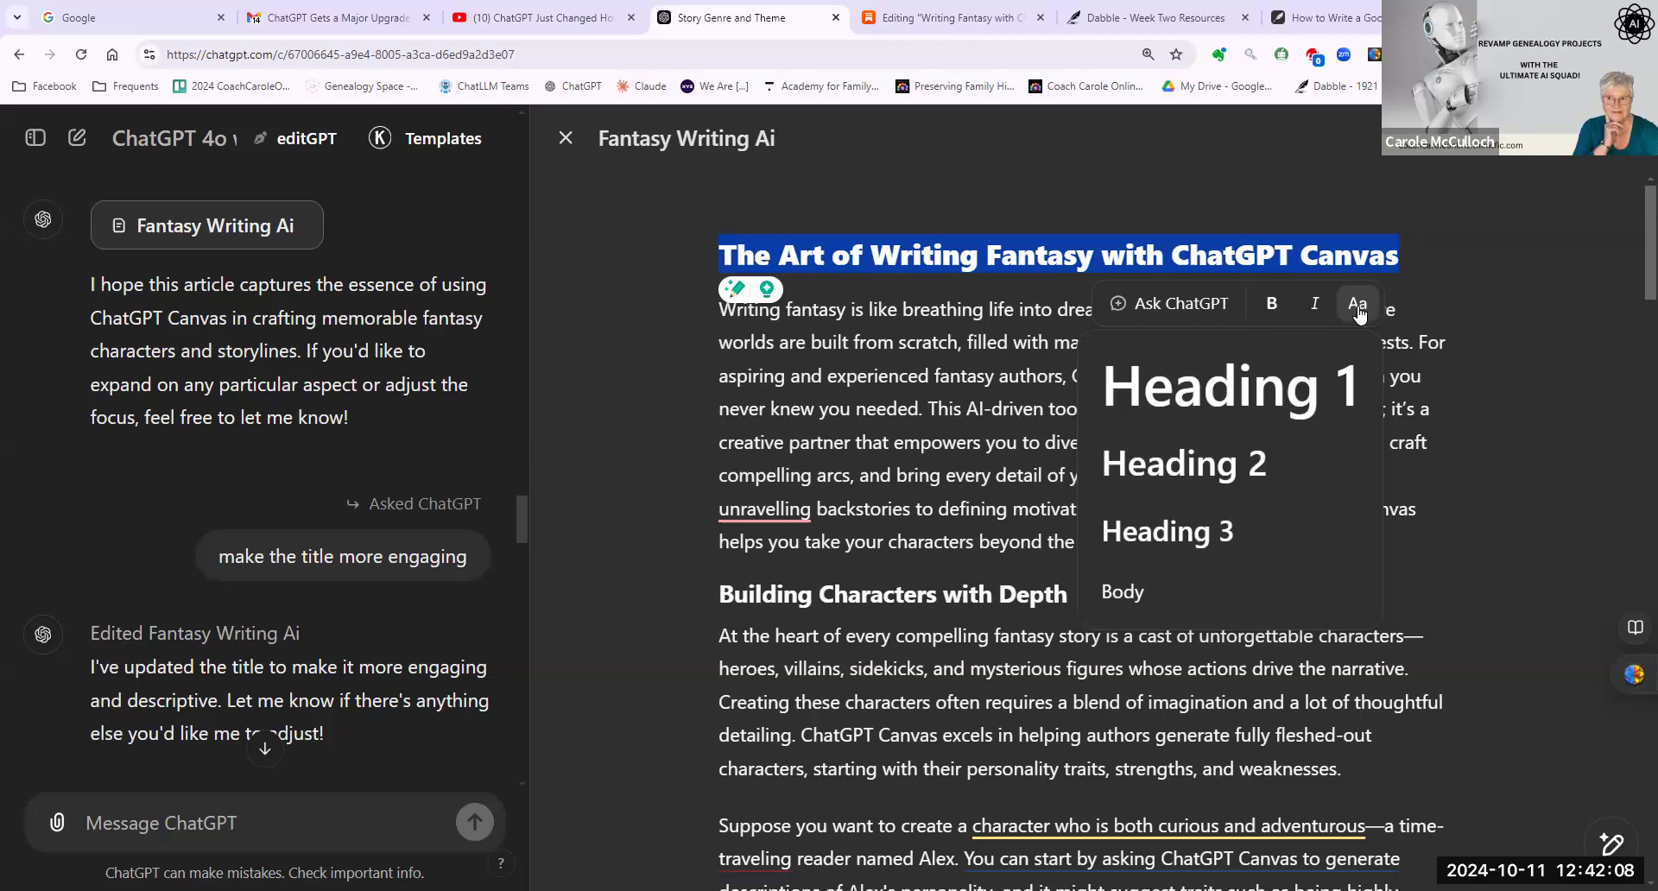
{"action": "left_click", "coordinate": [1157, 307]}
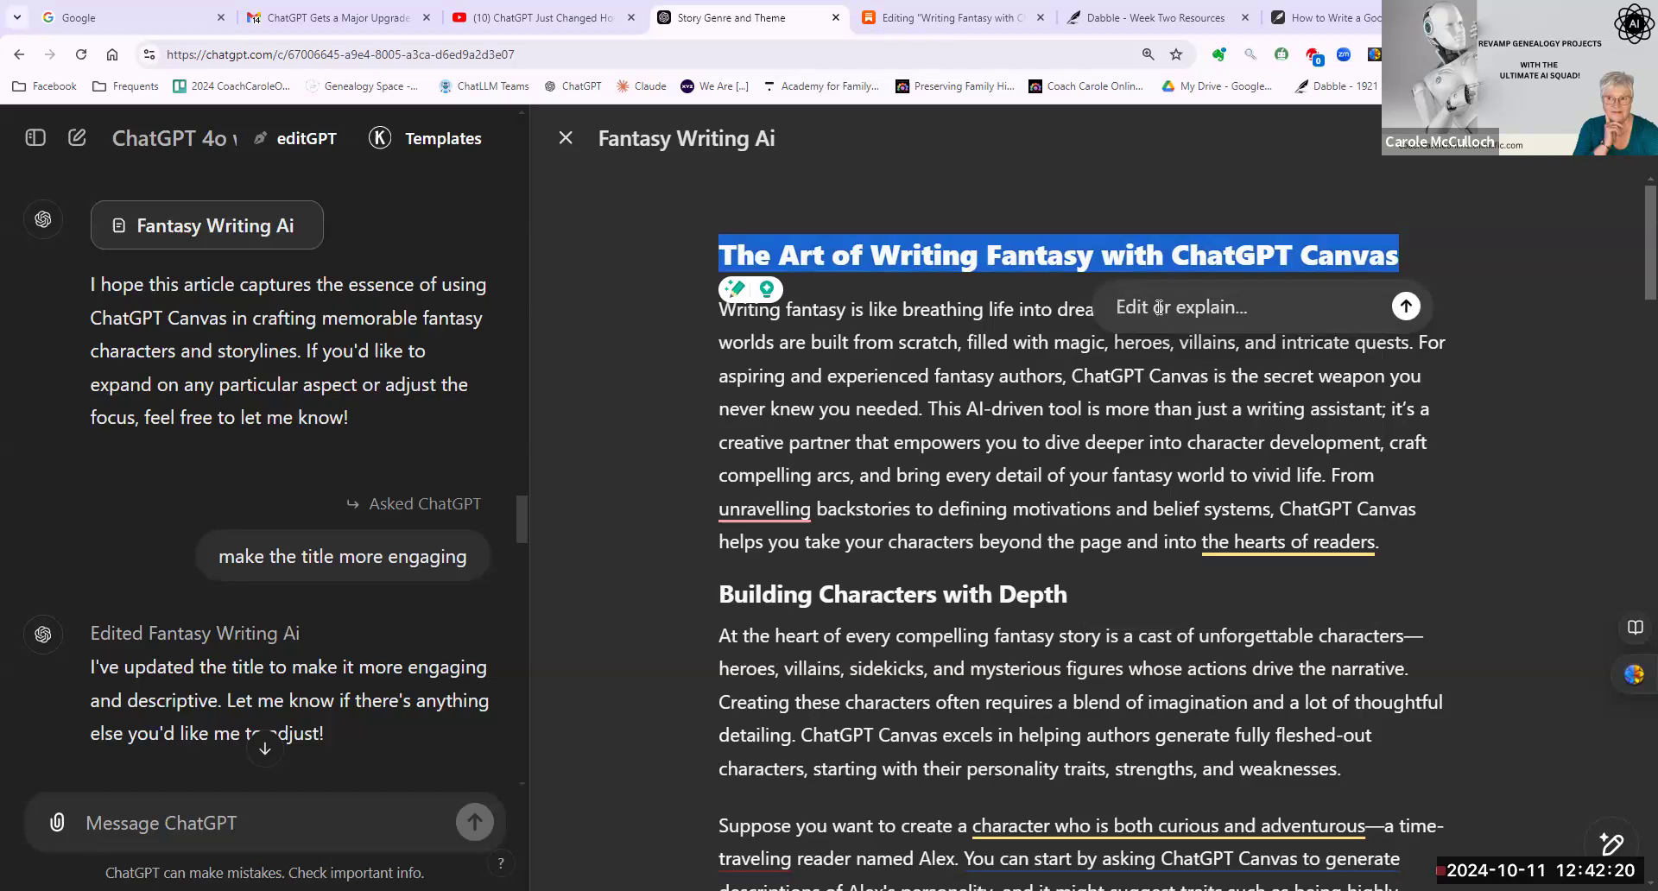
{"action": "key", "text": "ctrl+v"}
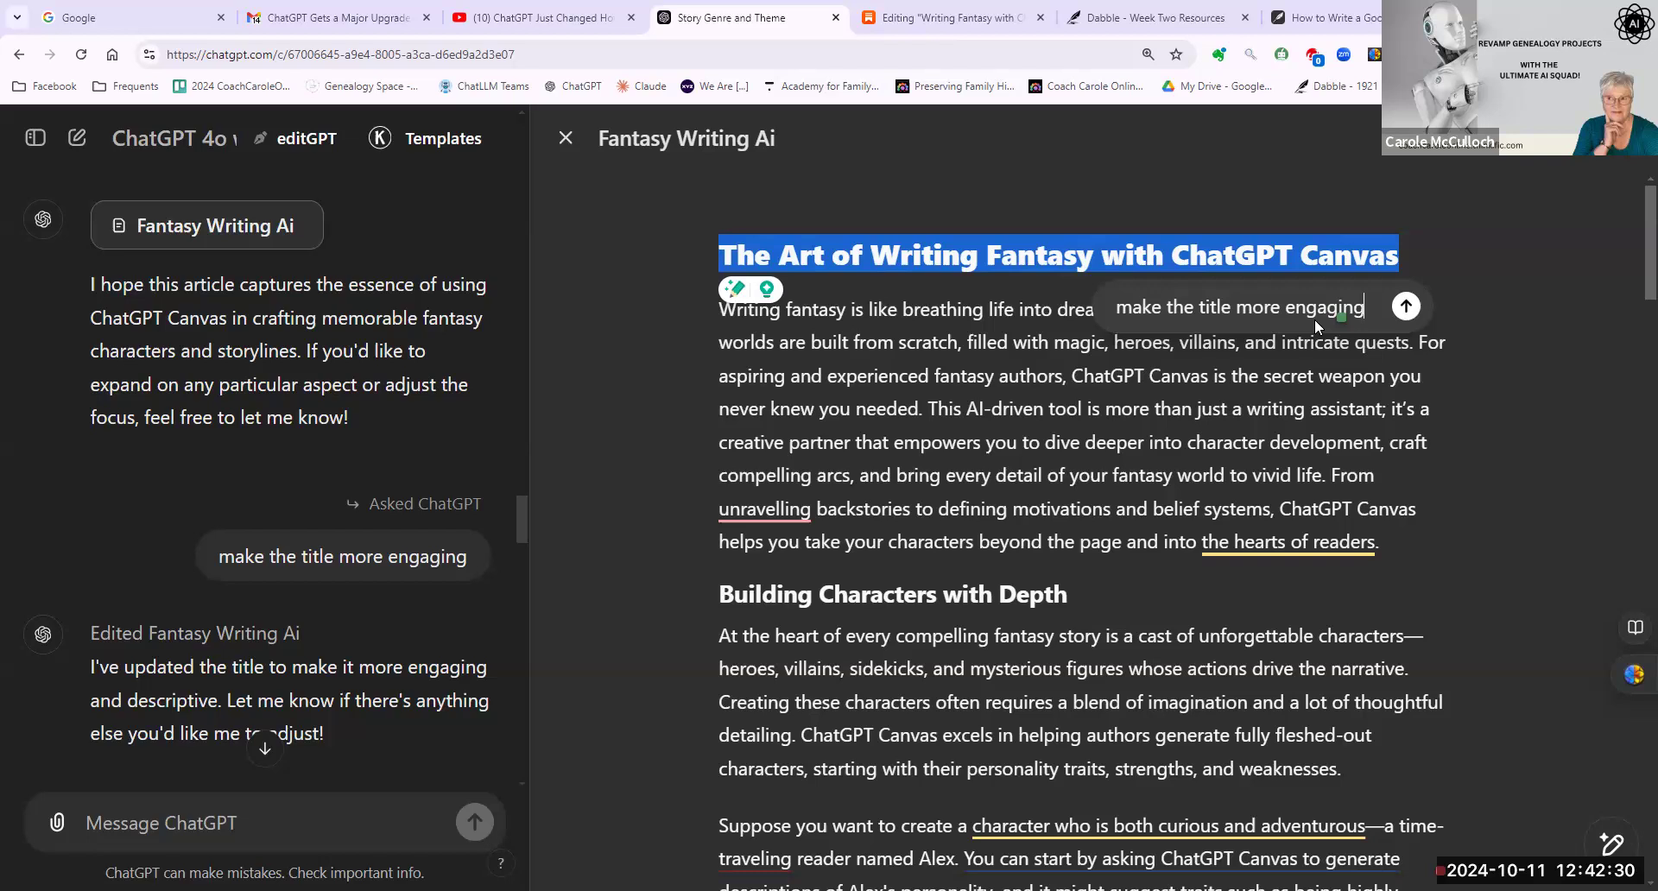
{"action": "left_click", "coordinate": [1405, 307]}
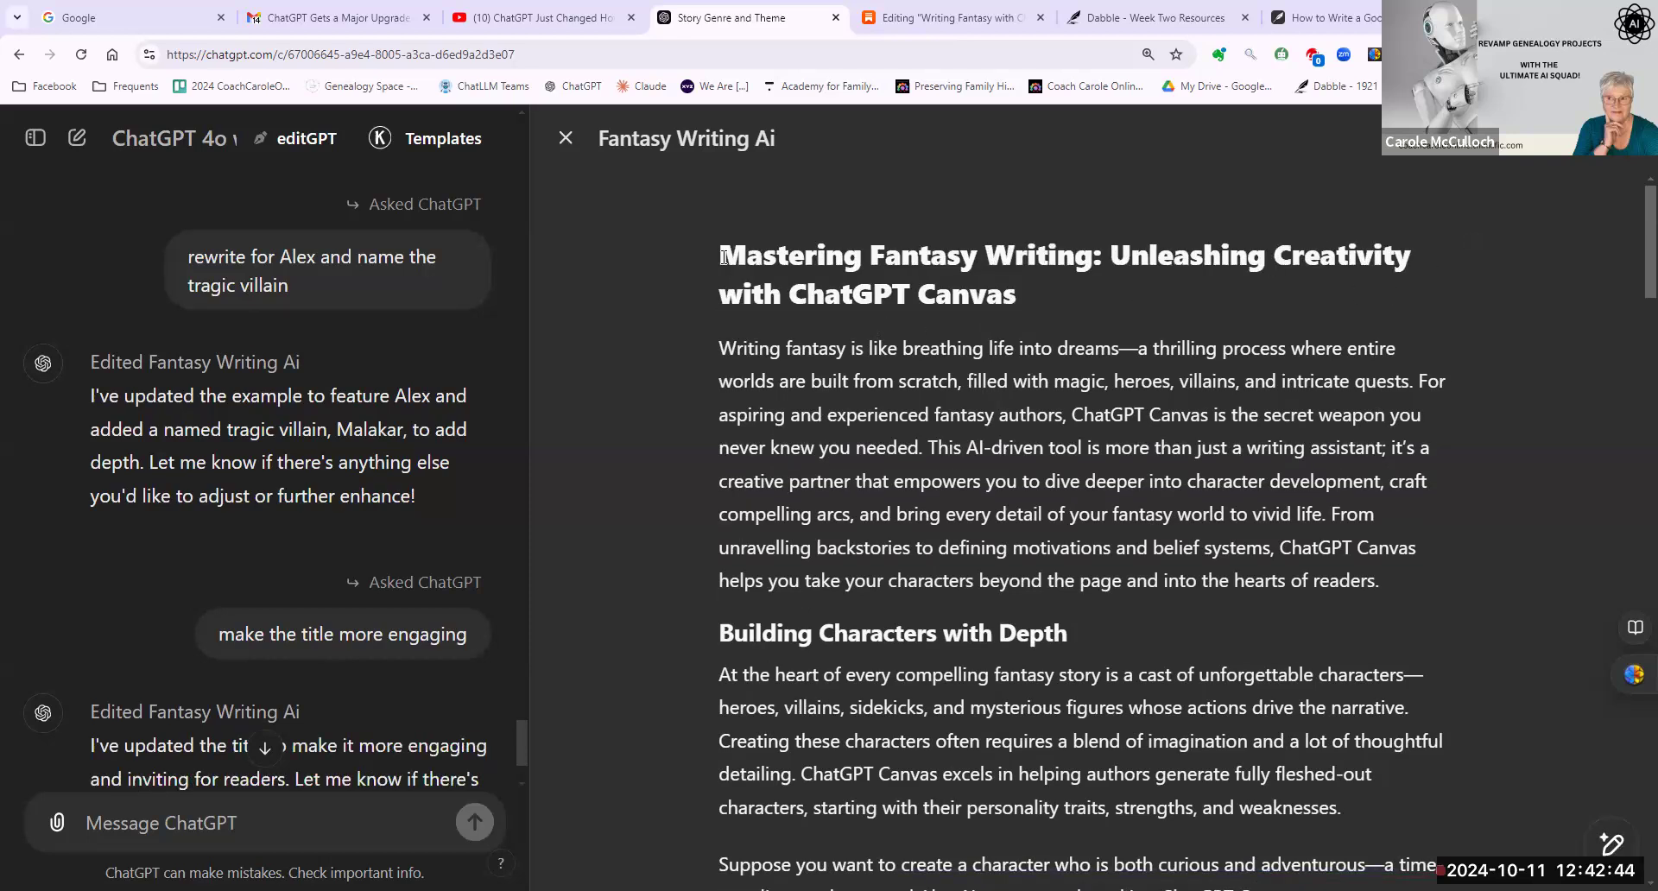
Review both parts of the rewritten article title, before and after the colon.
{"action": "left_click_drag", "start_coordinate": [722, 263], "coordinate": [1109, 263]}
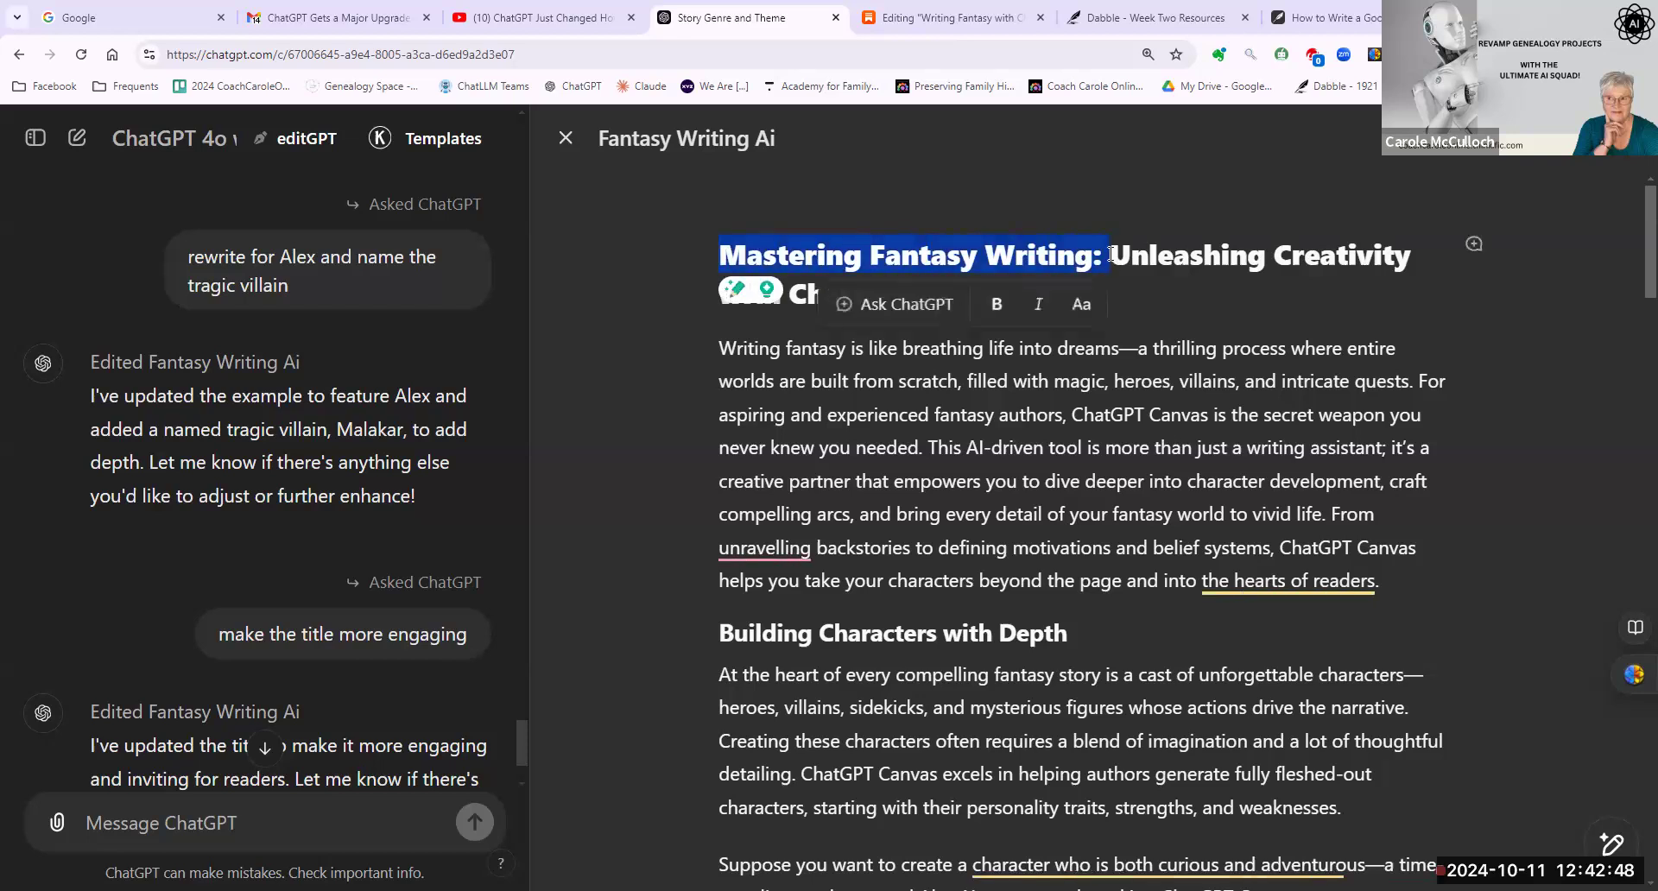
{"action": "left_click", "coordinate": [1110, 251]}
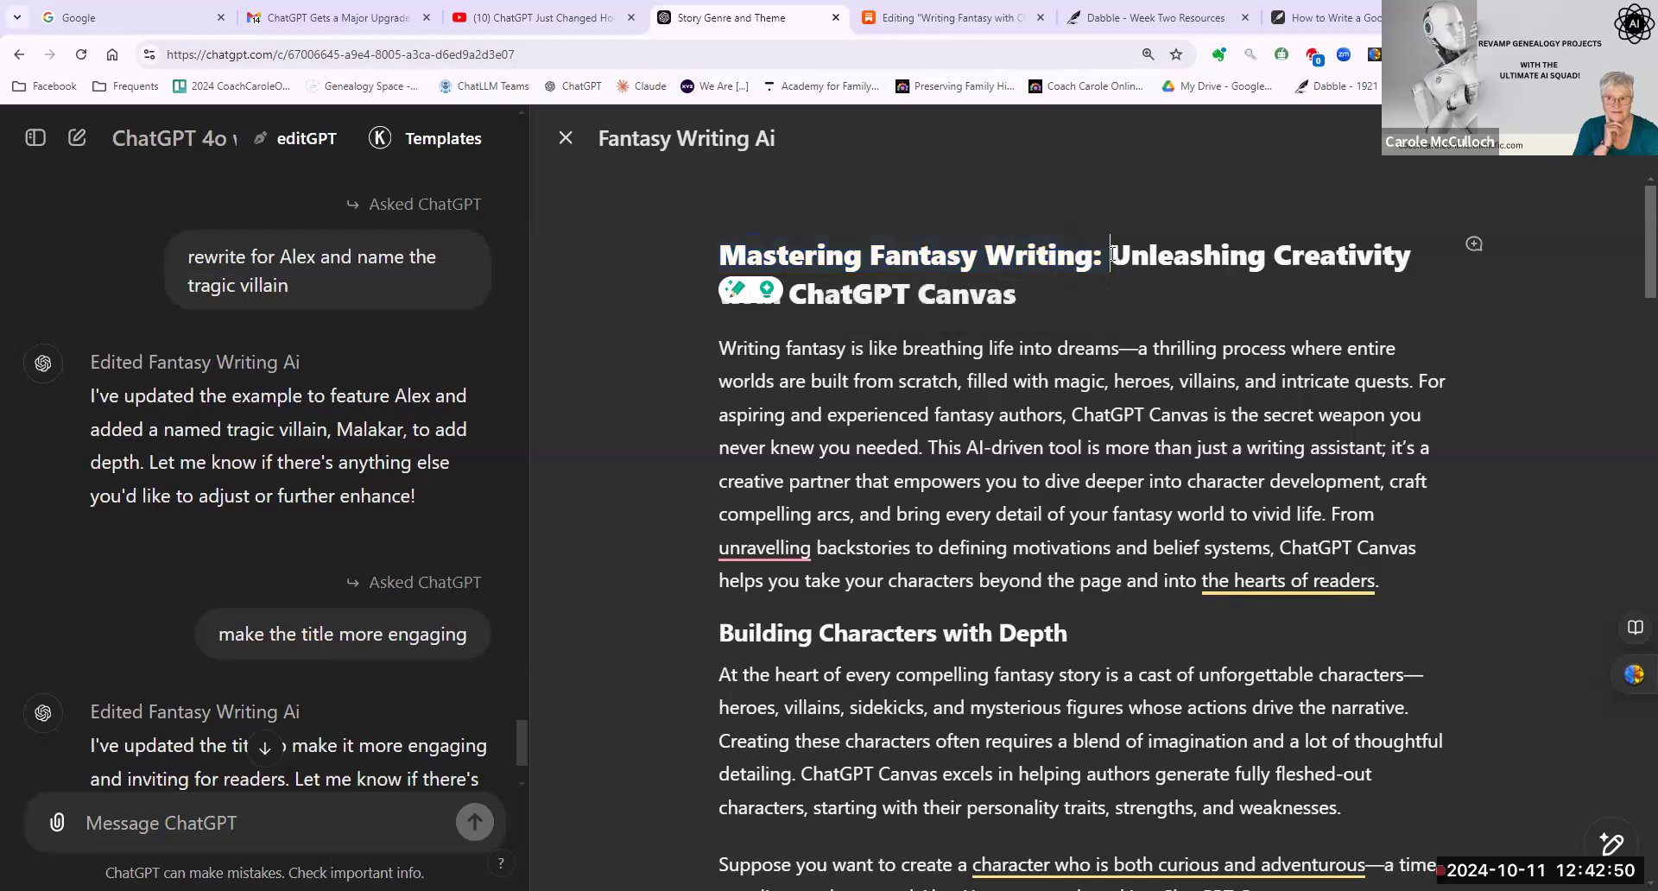
{"action": "left_click_drag", "start_coordinate": [1115, 263], "coordinate": [1119, 288]}
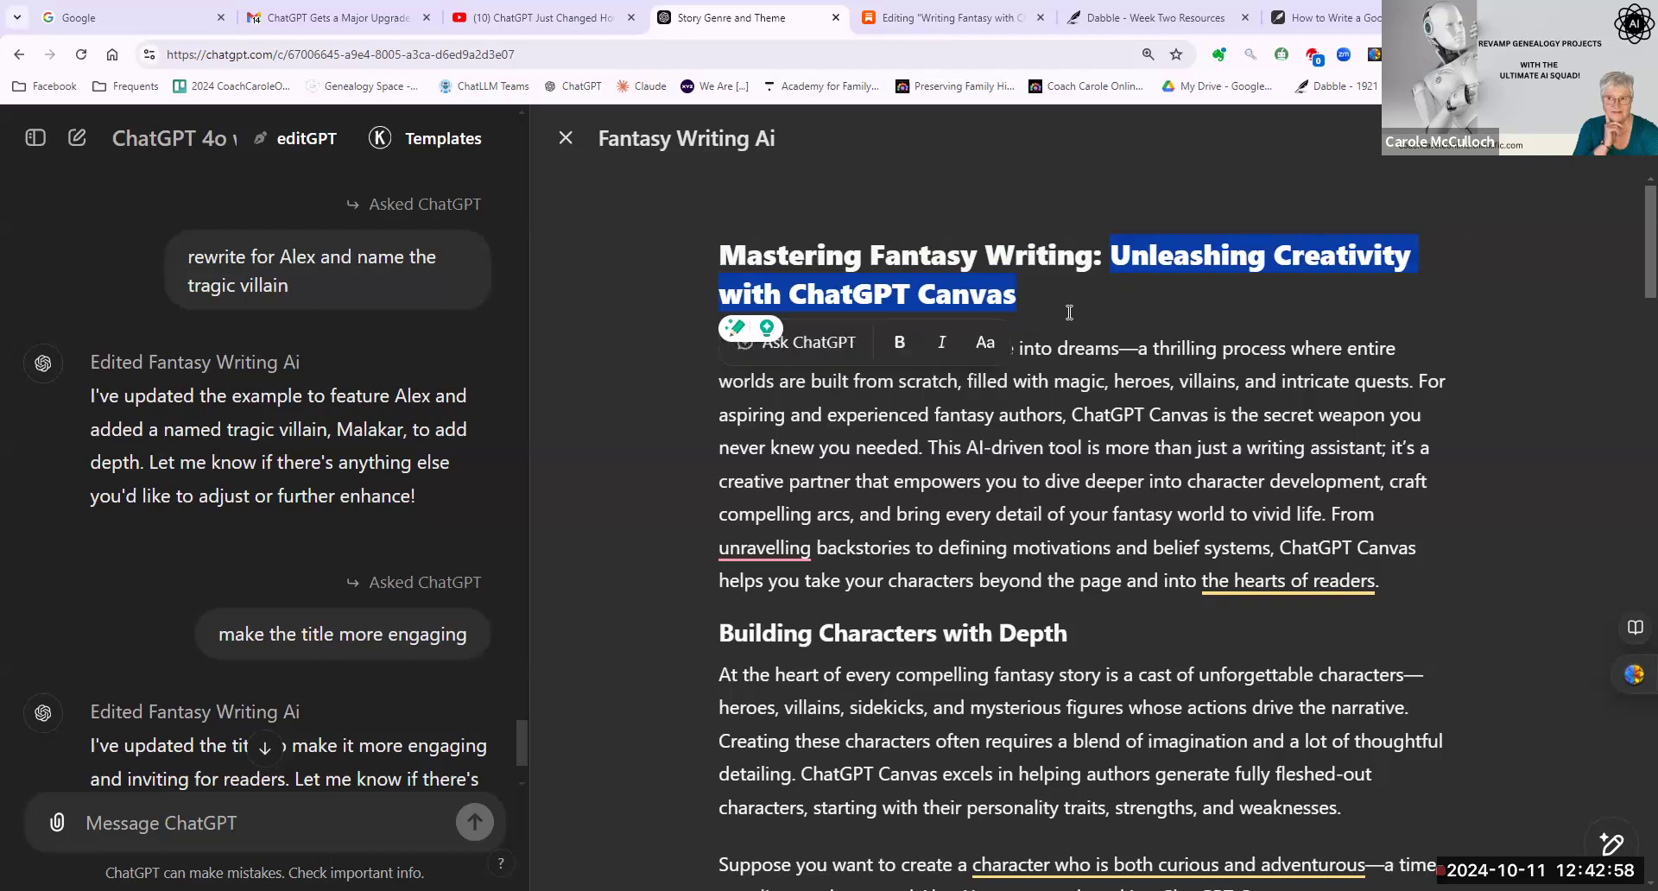
{"action": "left_click", "coordinate": [696, 423]}
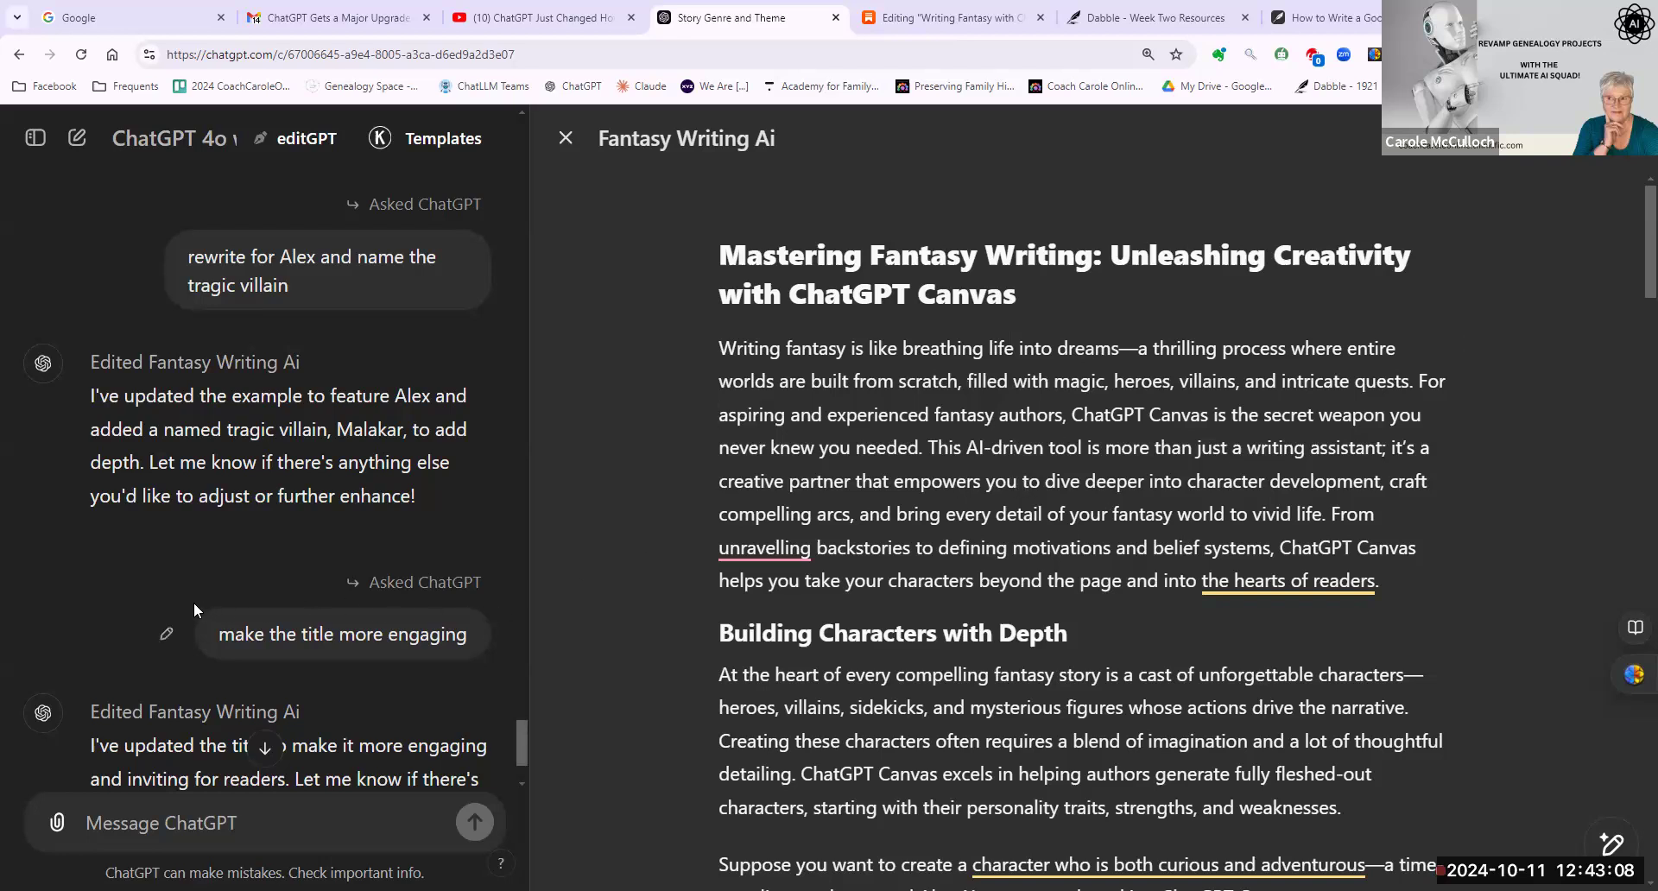
Find the earlier prompt "pitch the opening paragraph to fantasy writers with flair" in the conversation and copy its text.
{"action": "scroll", "coordinate": [112, 577], "scroll_direction": "down", "scroll_amount": 2}
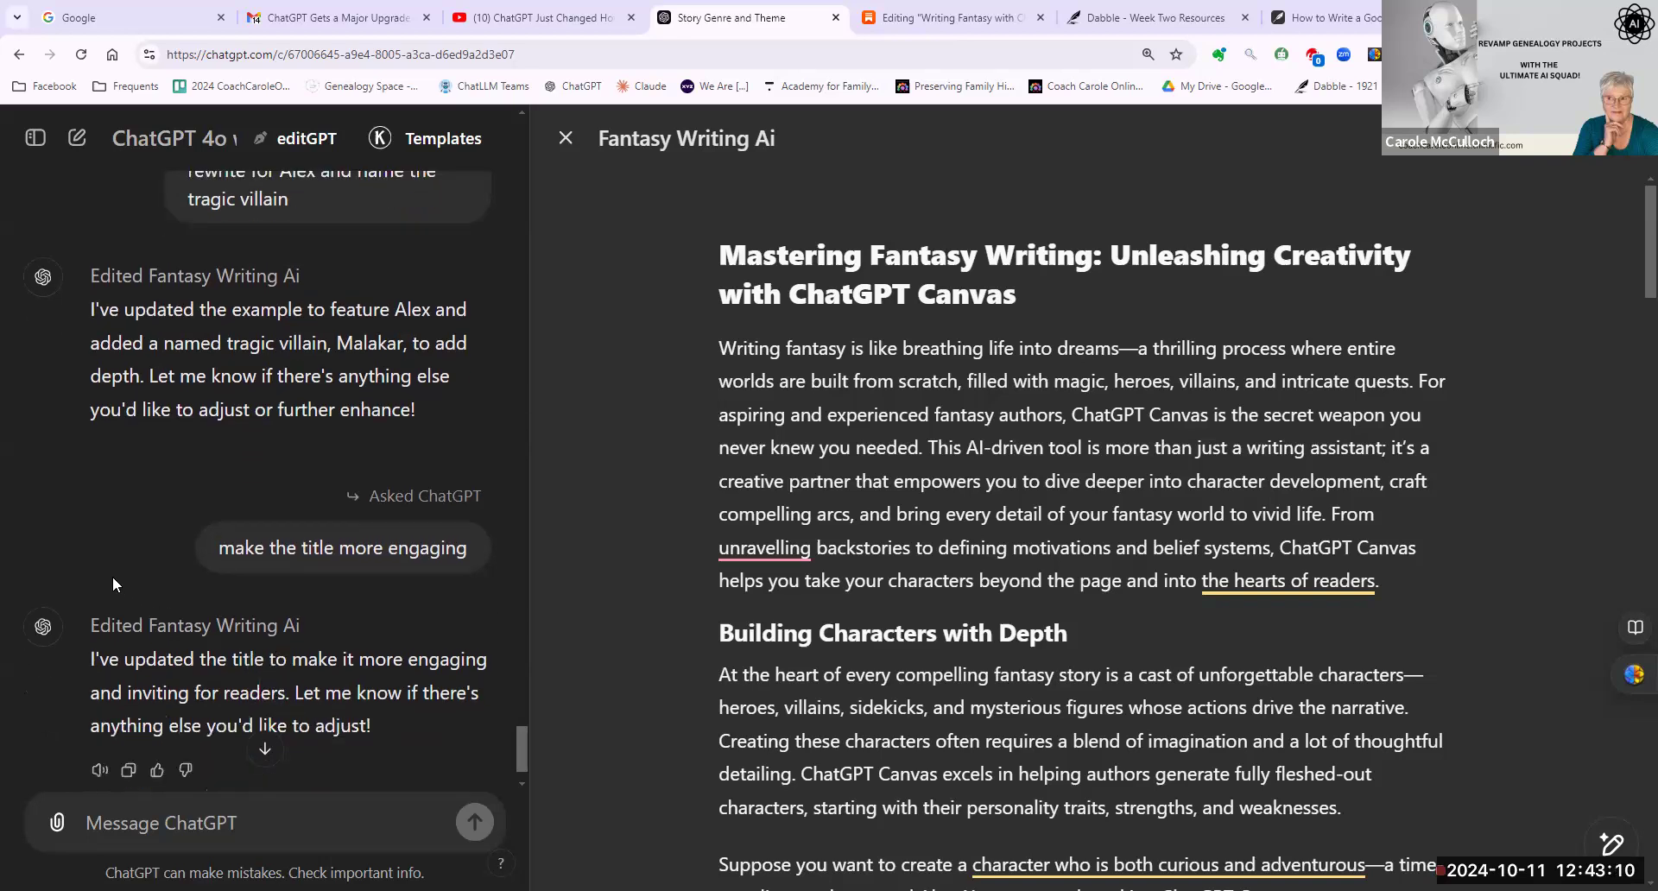
{"action": "scroll", "coordinate": [131, 553], "scroll_direction": "up", "scroll_amount": 5}
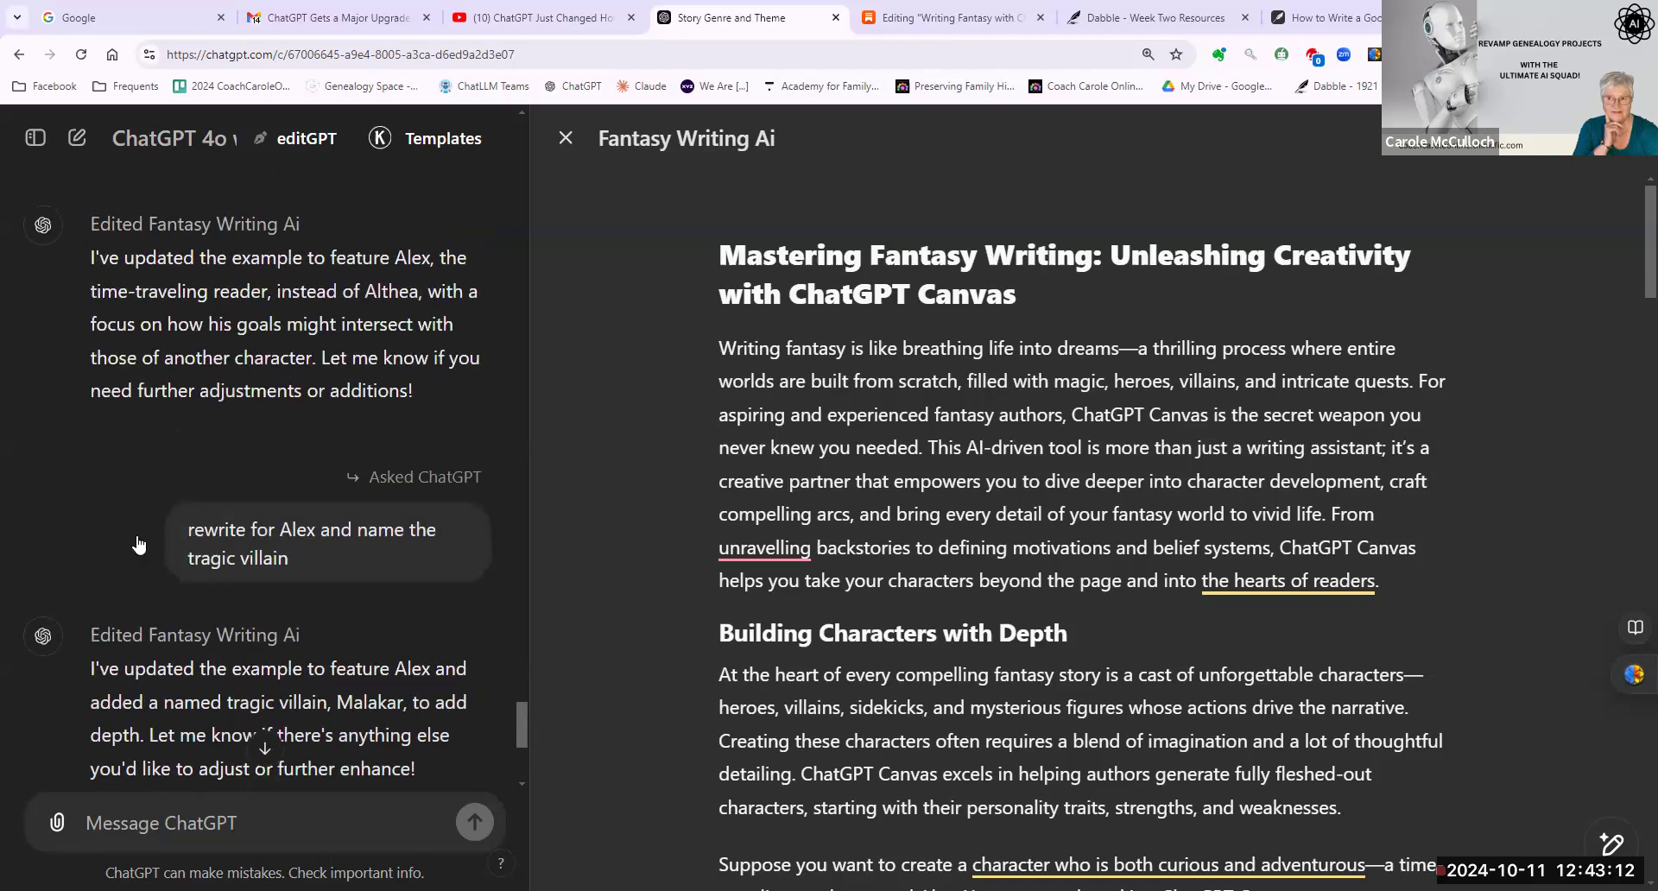
{"action": "scroll", "coordinate": [137, 541], "scroll_direction": "up", "scroll_amount": 6}
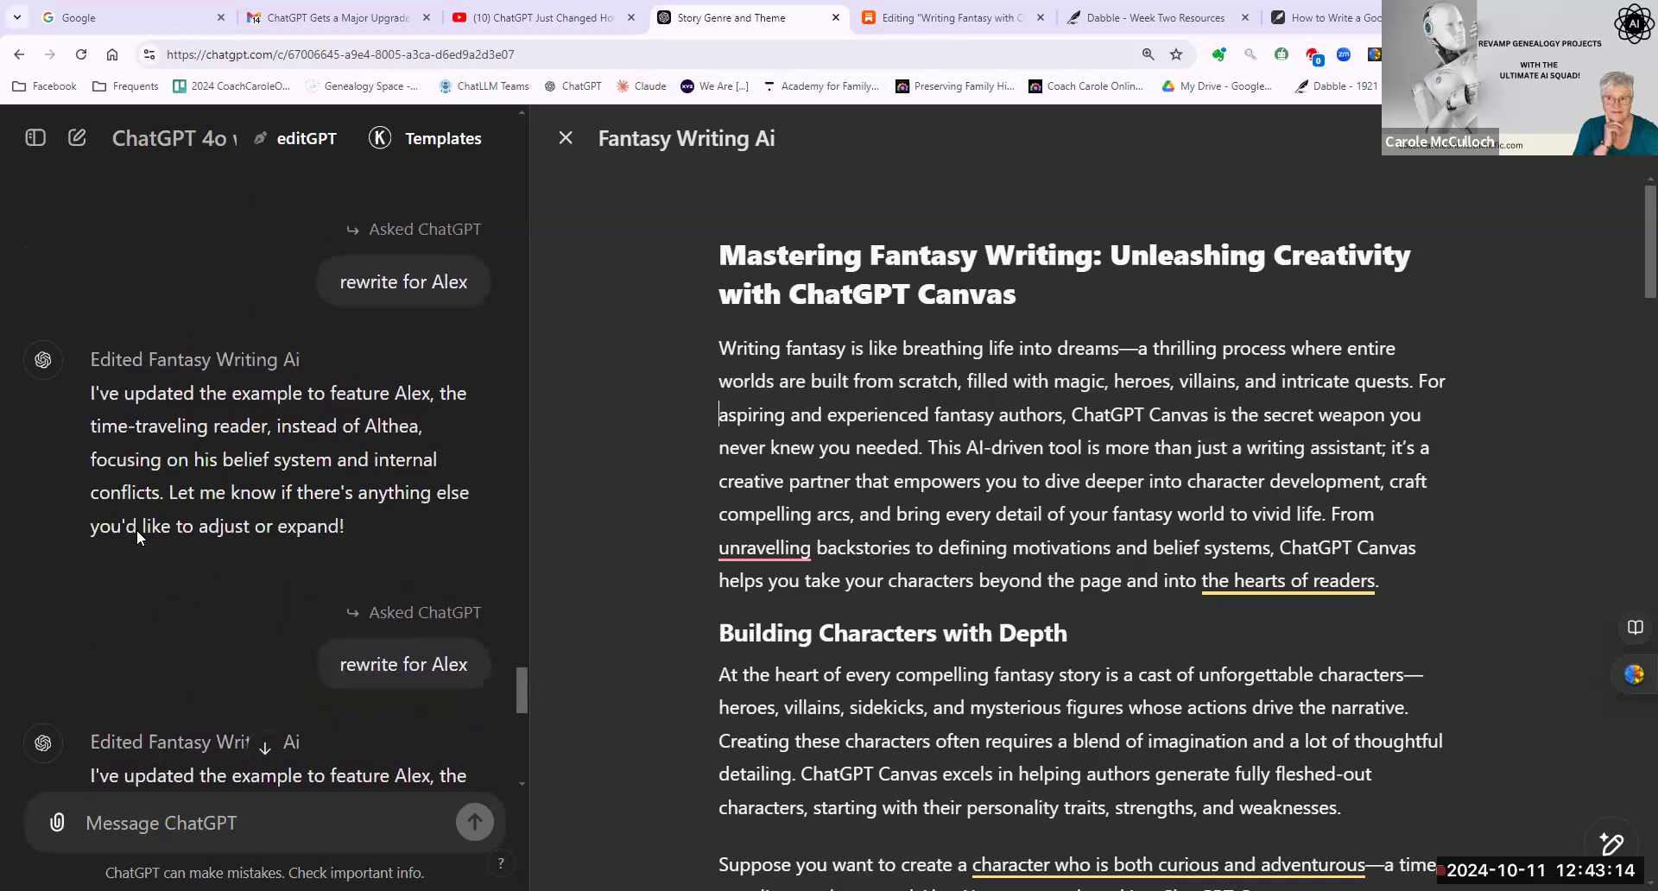
{"action": "scroll", "coordinate": [136, 537], "scroll_direction": "up", "scroll_amount": 6}
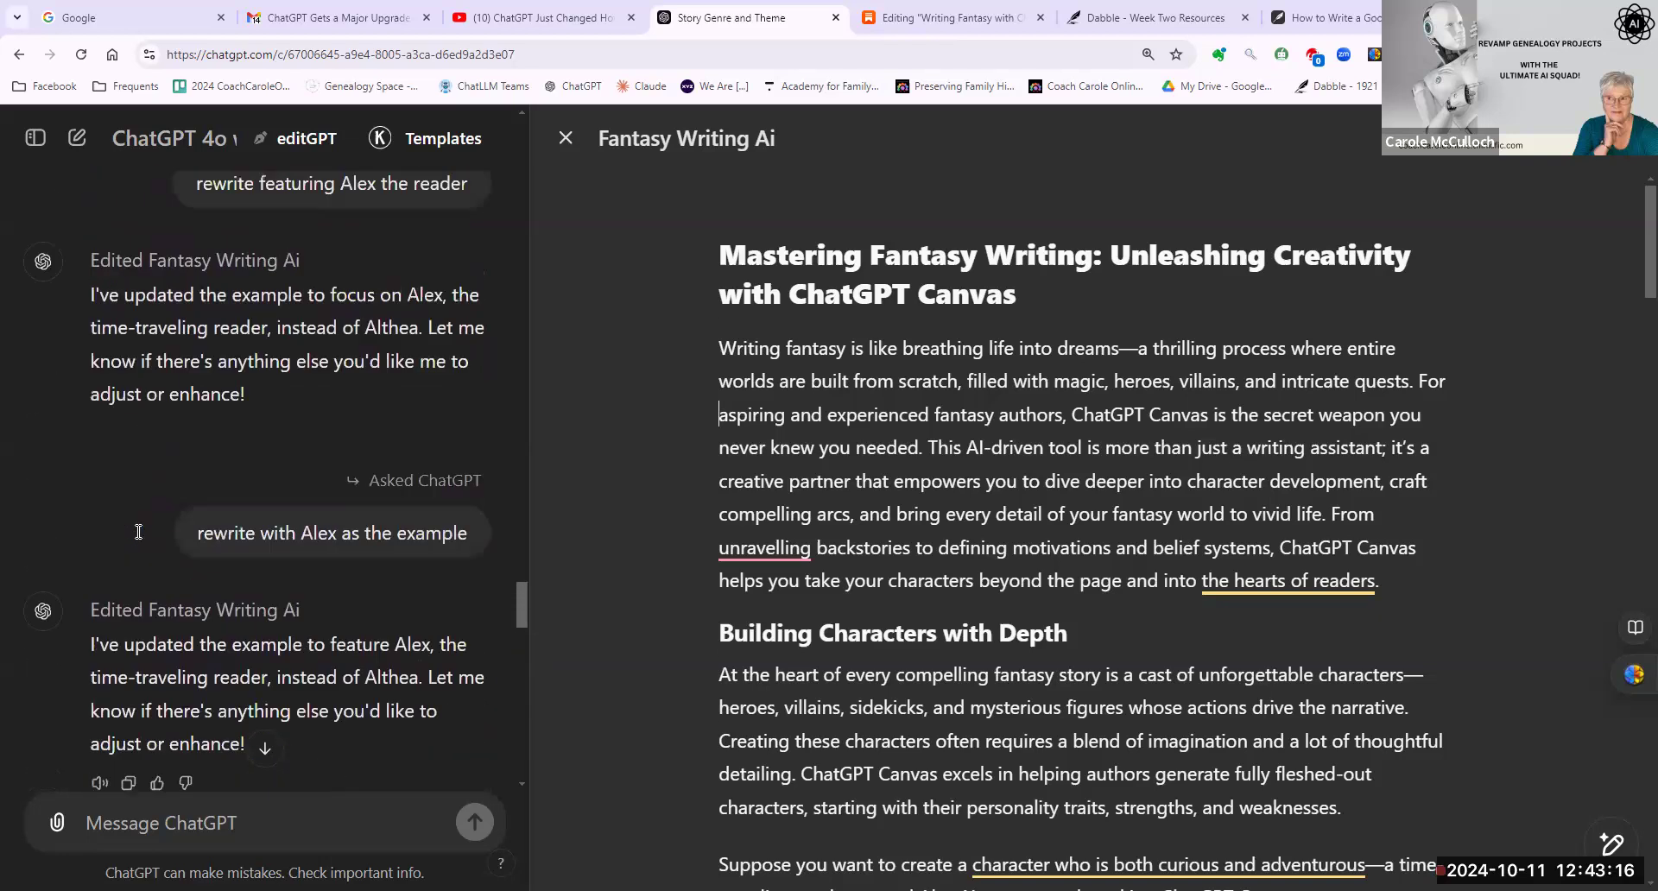
{"action": "scroll", "coordinate": [138, 537], "scroll_direction": "up", "scroll_amount": 6}
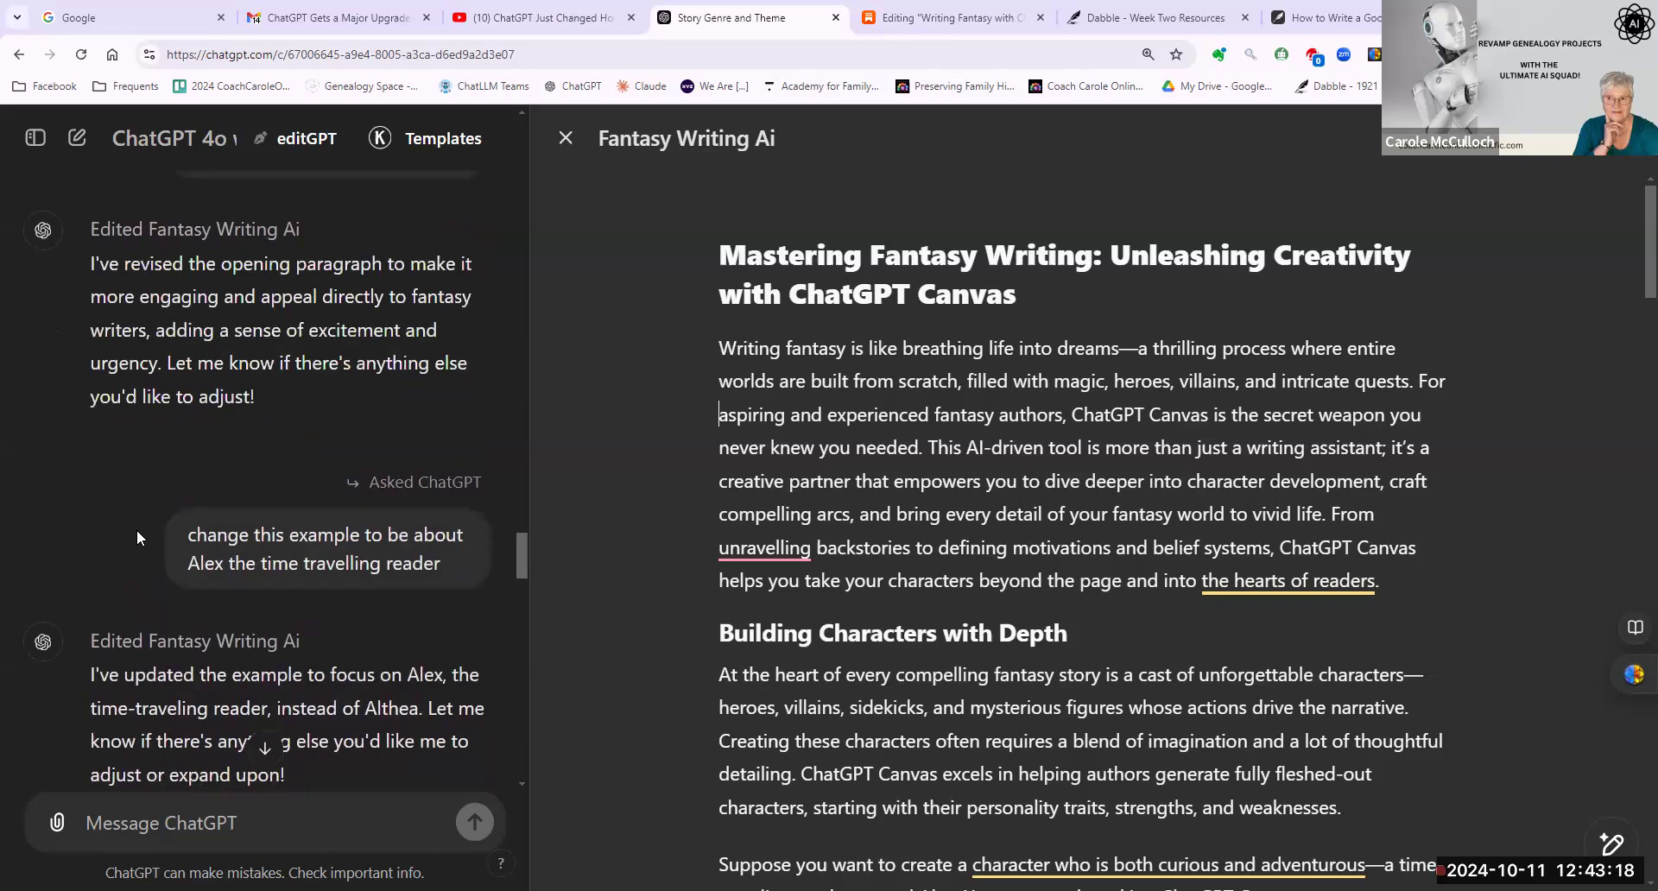
{"action": "scroll", "coordinate": [136, 537], "scroll_direction": "up", "scroll_amount": 2}
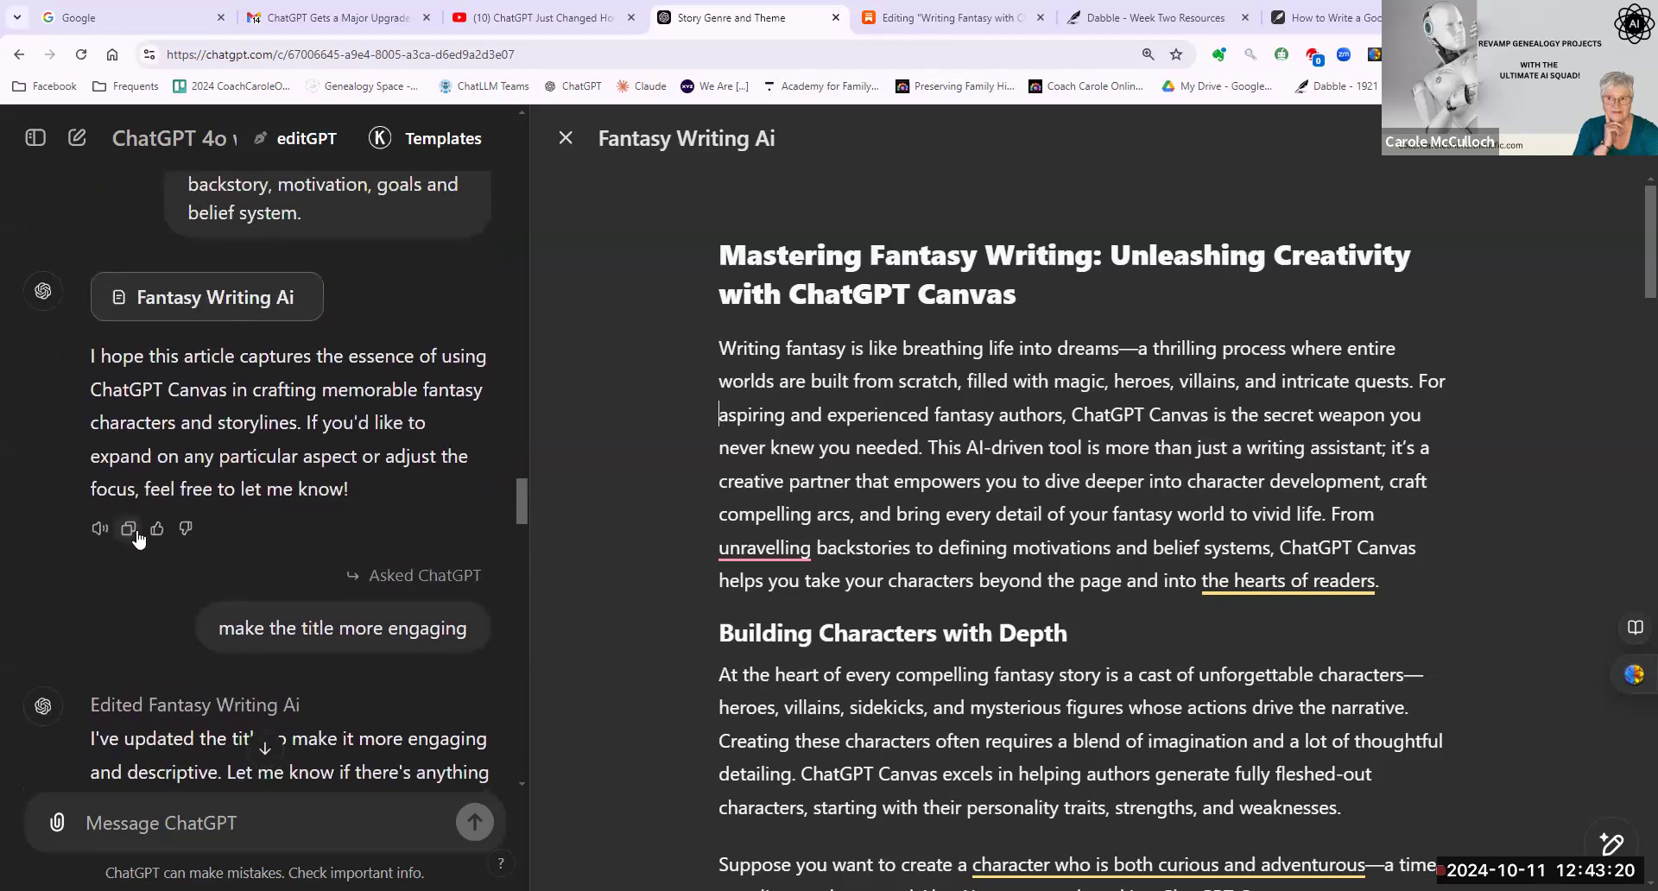
{"action": "scroll", "coordinate": [114, 551], "scroll_direction": "down", "scroll_amount": 5}
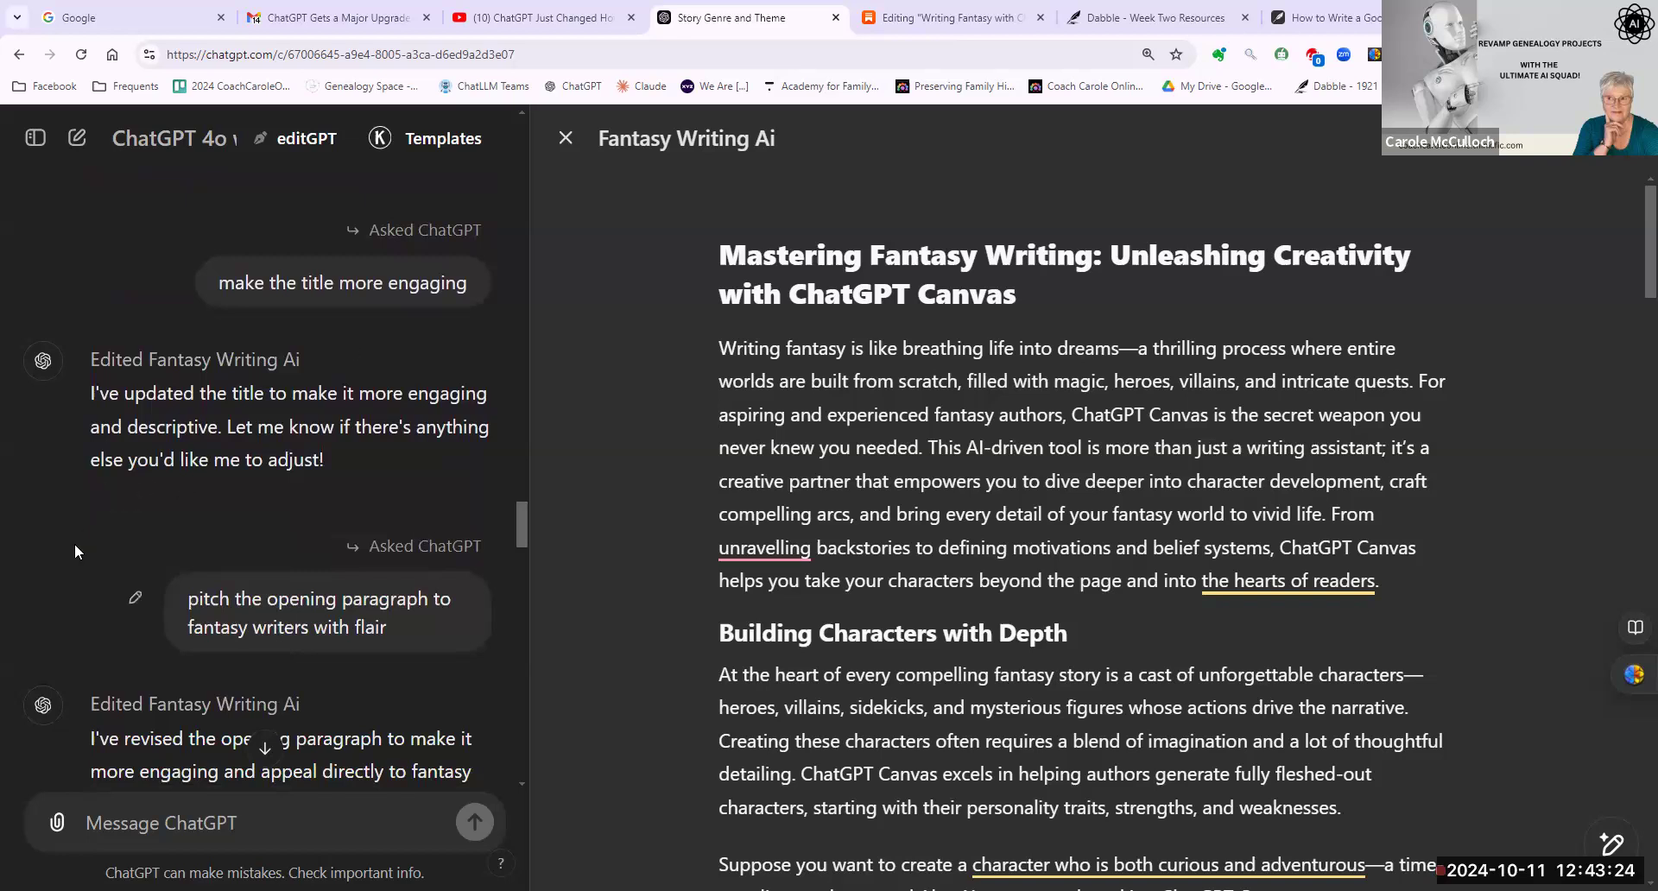
{"action": "scroll", "coordinate": [74, 544], "scroll_direction": "down", "scroll_amount": 2}
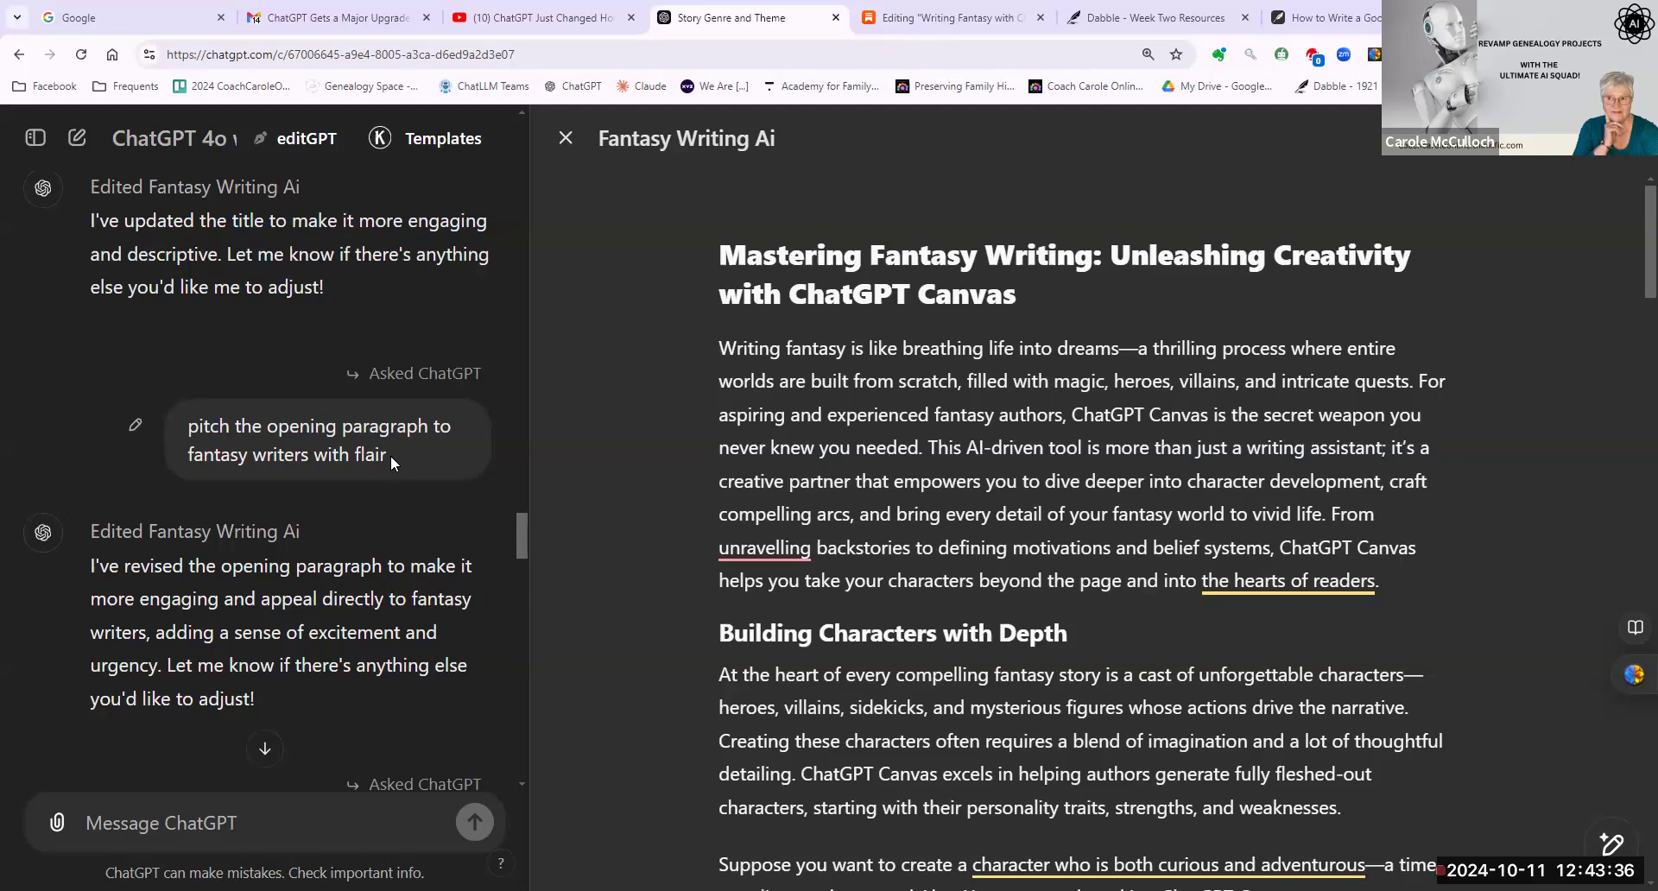
{"action": "left_click_drag", "start_coordinate": [390, 454], "coordinate": [188, 432]}
{"action": "key", "text": "ctrl+c"}
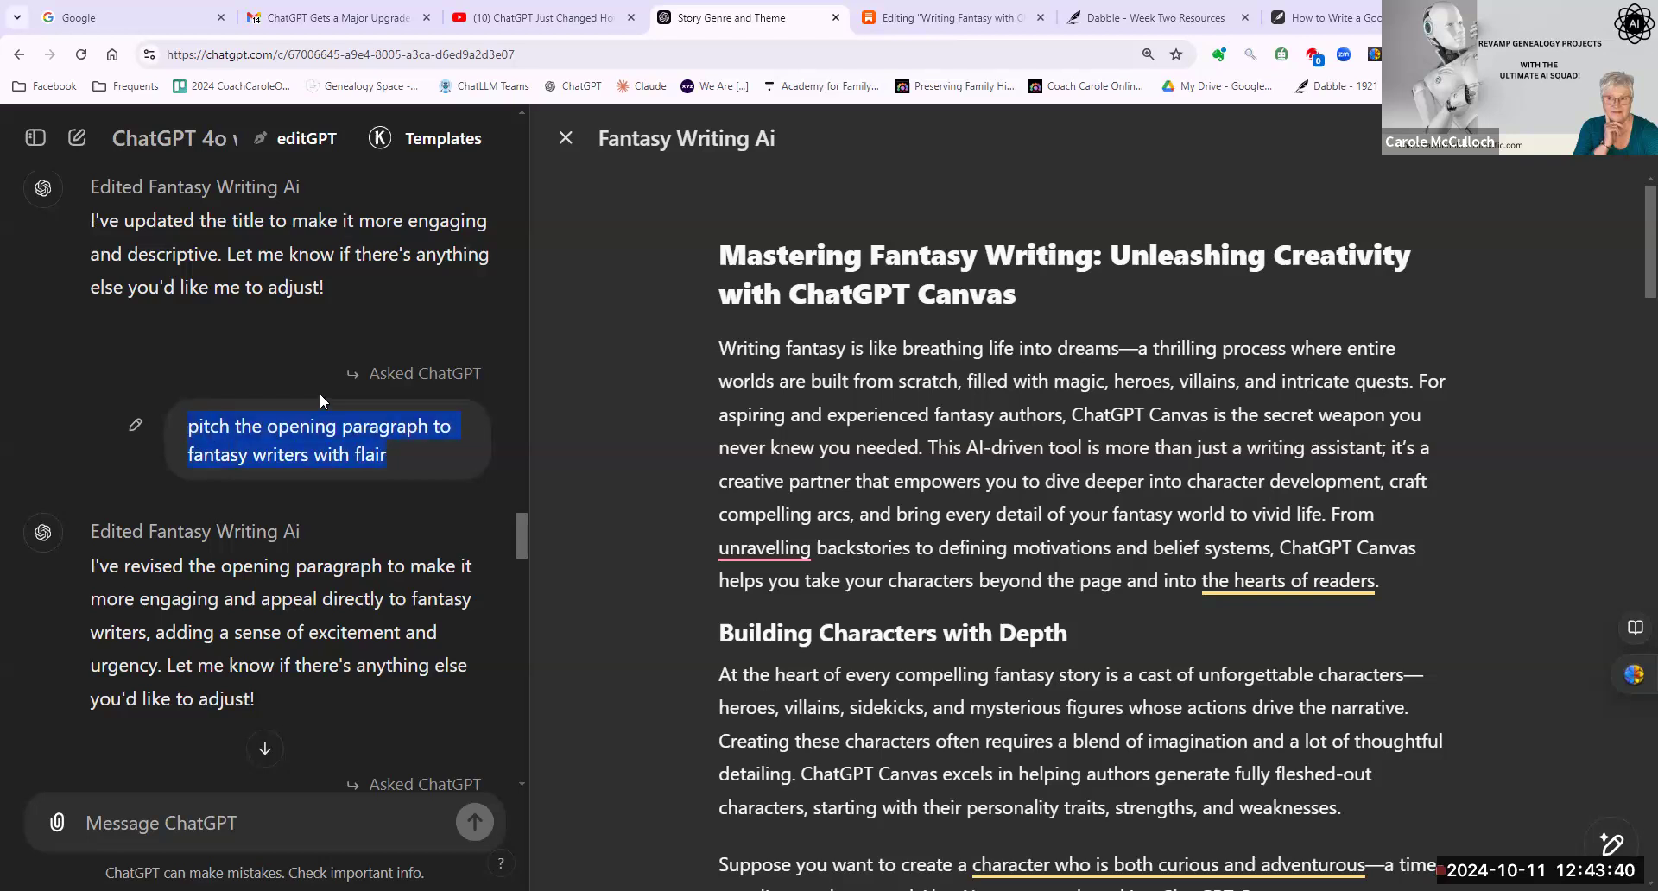
Ask ChatGPT to rewrite the article's opening paragraph with the request "pitch the opening paragraph to fantasy writers with flair and imagination".
{"action": "left_click", "coordinate": [721, 346]}
{"action": "left_click_drag", "start_coordinate": [721, 346], "coordinate": [1385, 581]}
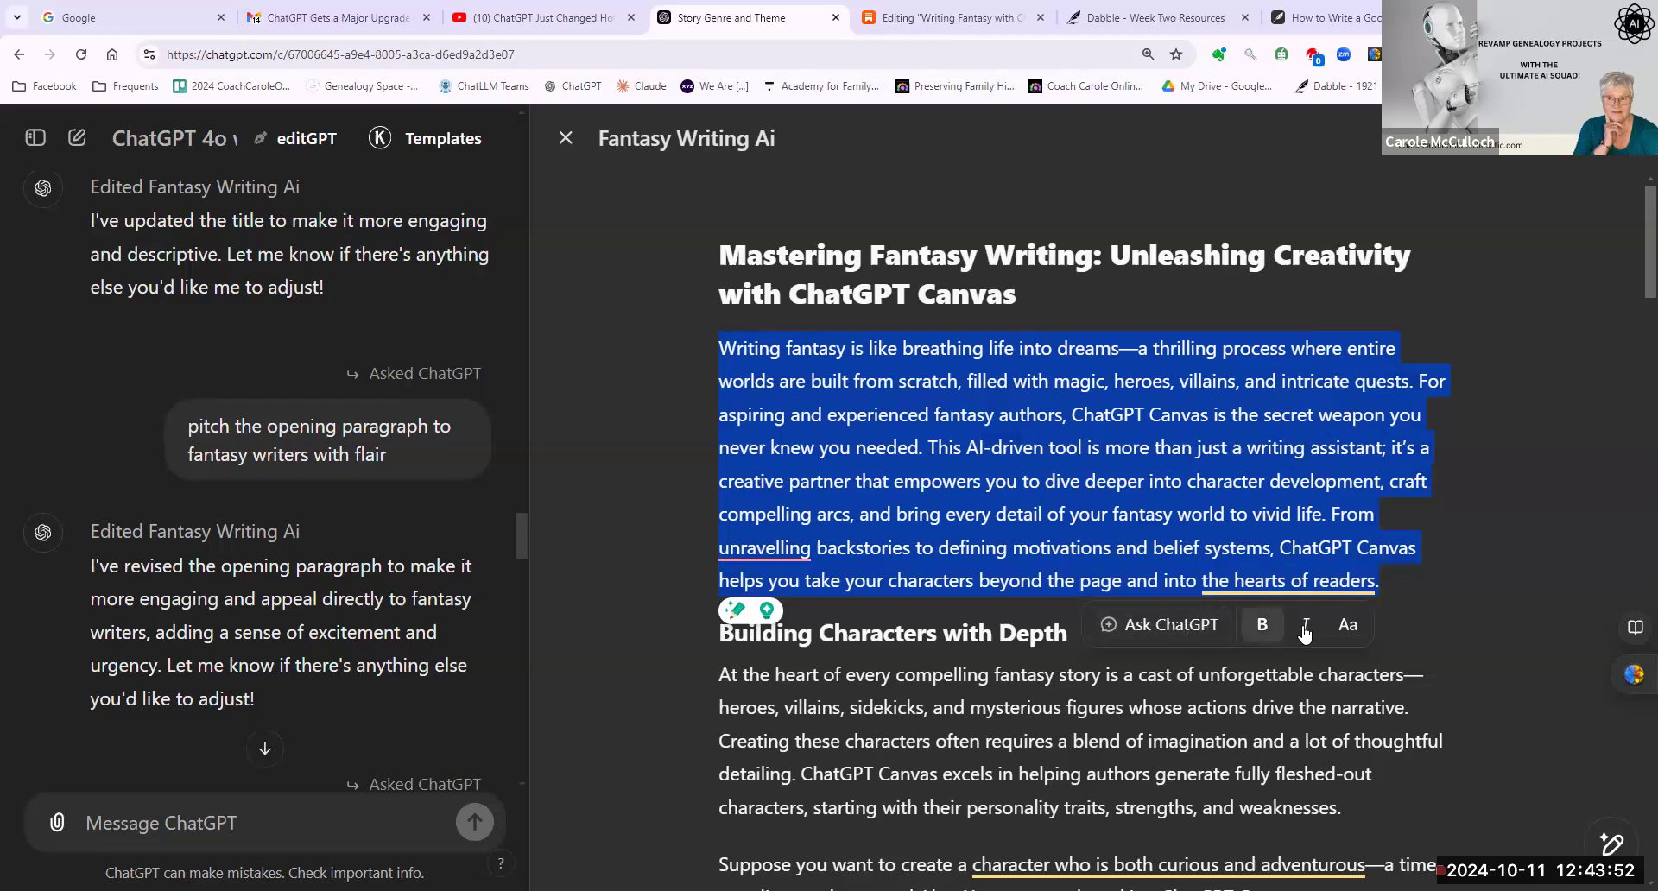
{"action": "left_click", "coordinate": [1172, 630]}
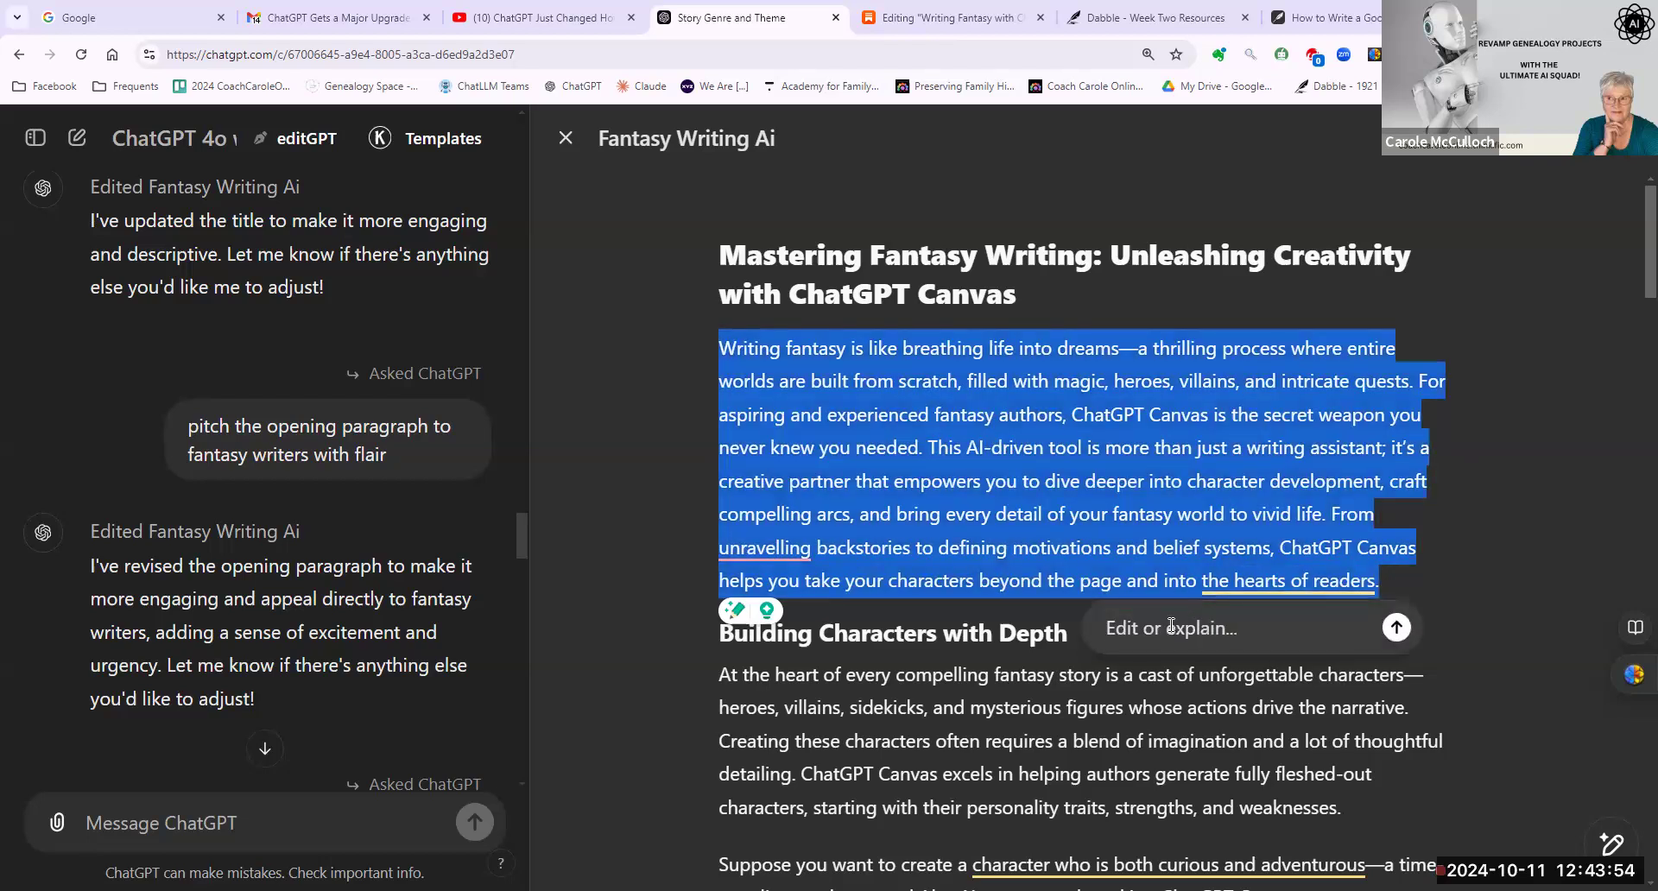
{"action": "key", "text": "ctrl+v"}
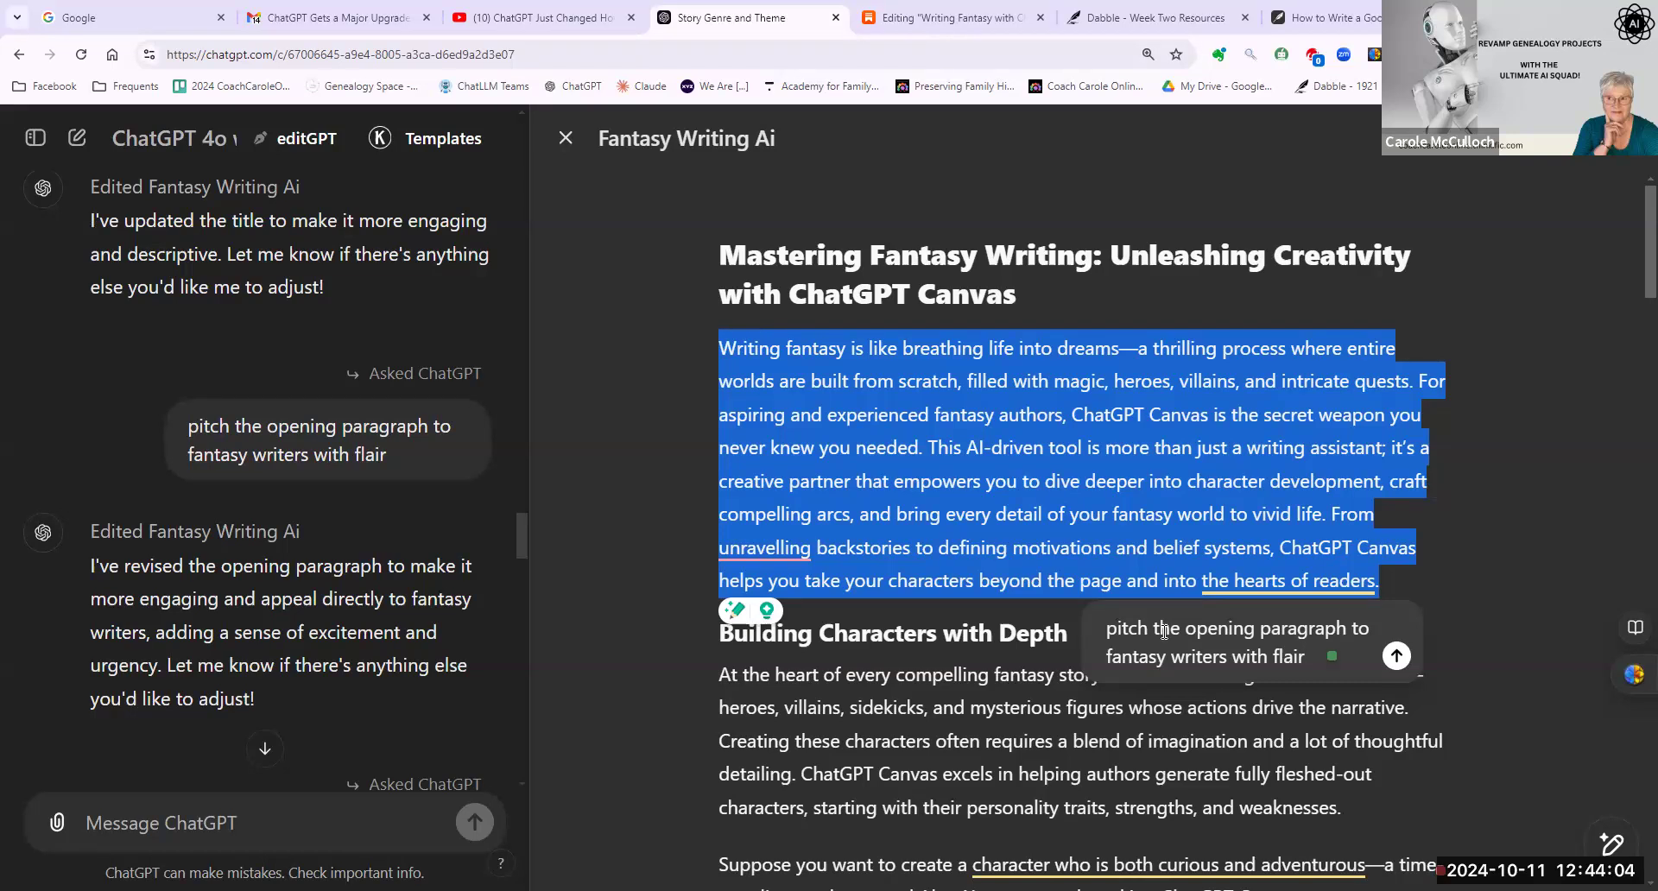
{"action": "type", "text": "and imagination"}
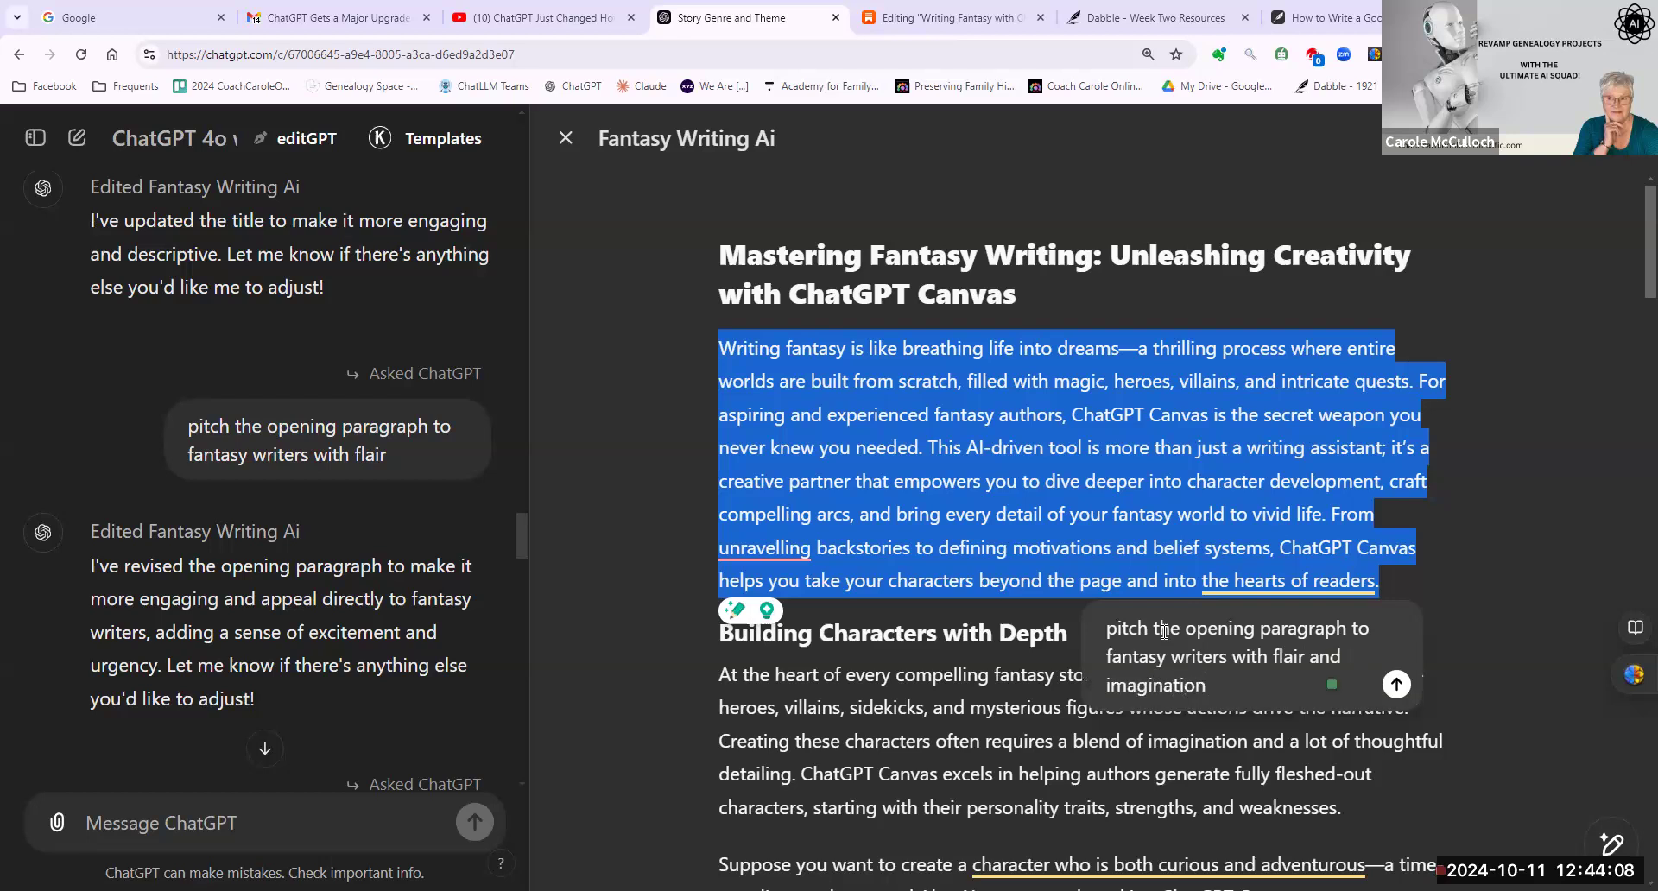
{"action": "left_click", "coordinate": [1396, 684]}
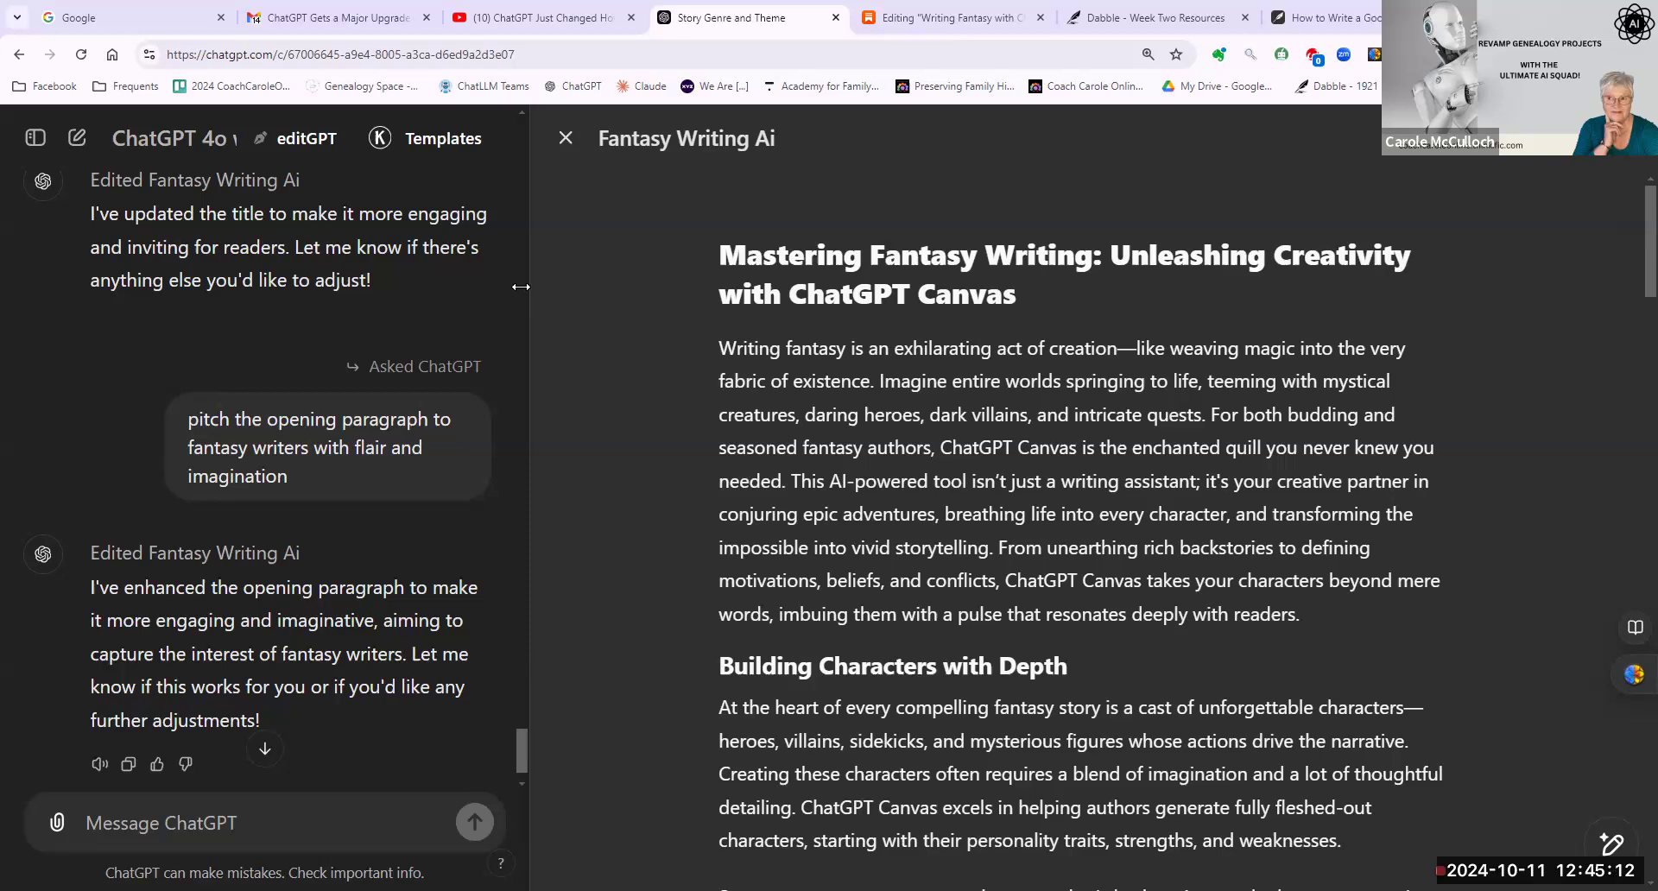
Open the "Writing Fantasy with AI" conversation from the chat history and go to its first prompt.
{"action": "left_click", "coordinate": [30, 140]}
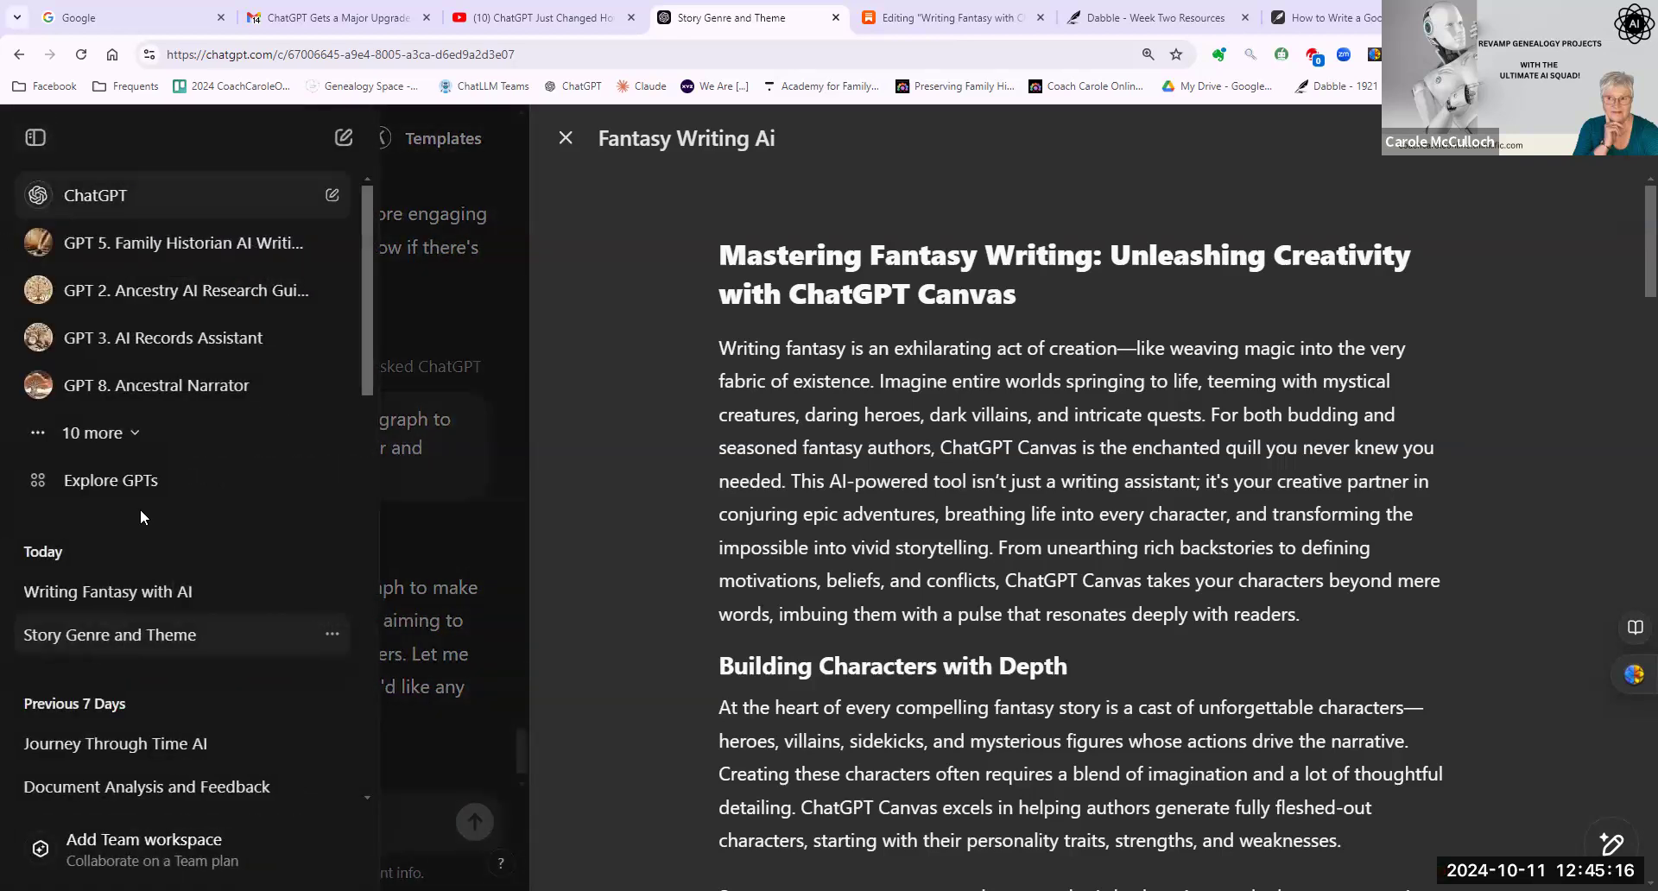
{"action": "left_click", "coordinate": [48, 598]}
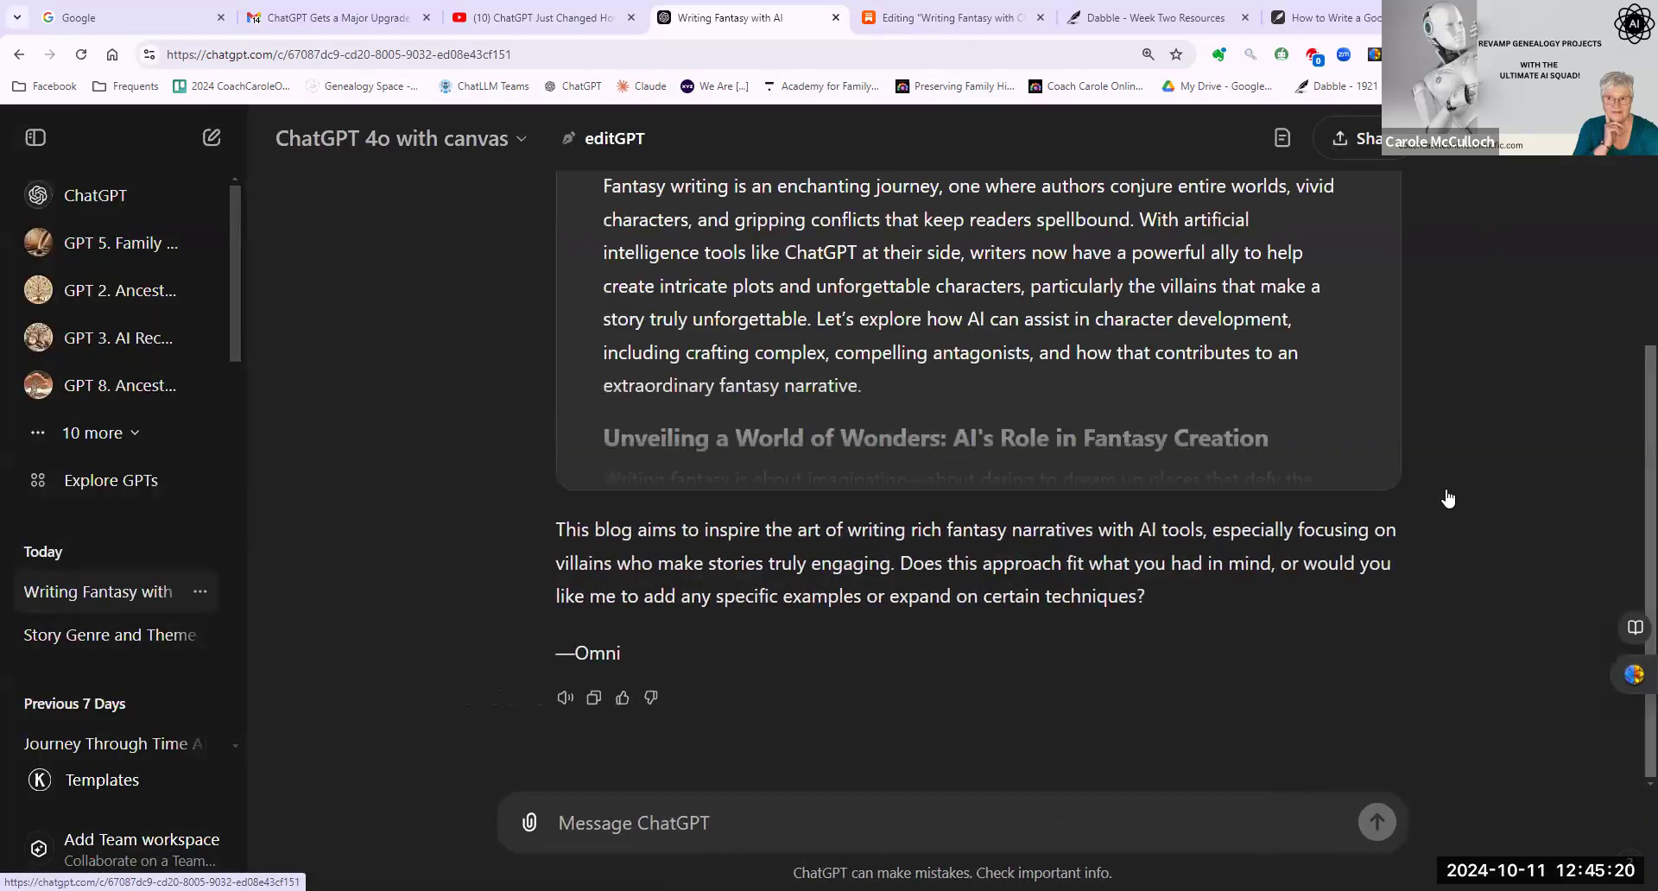
{"action": "scroll", "coordinate": [1633, 221], "scroll_direction": "up", "scroll_amount": 1}
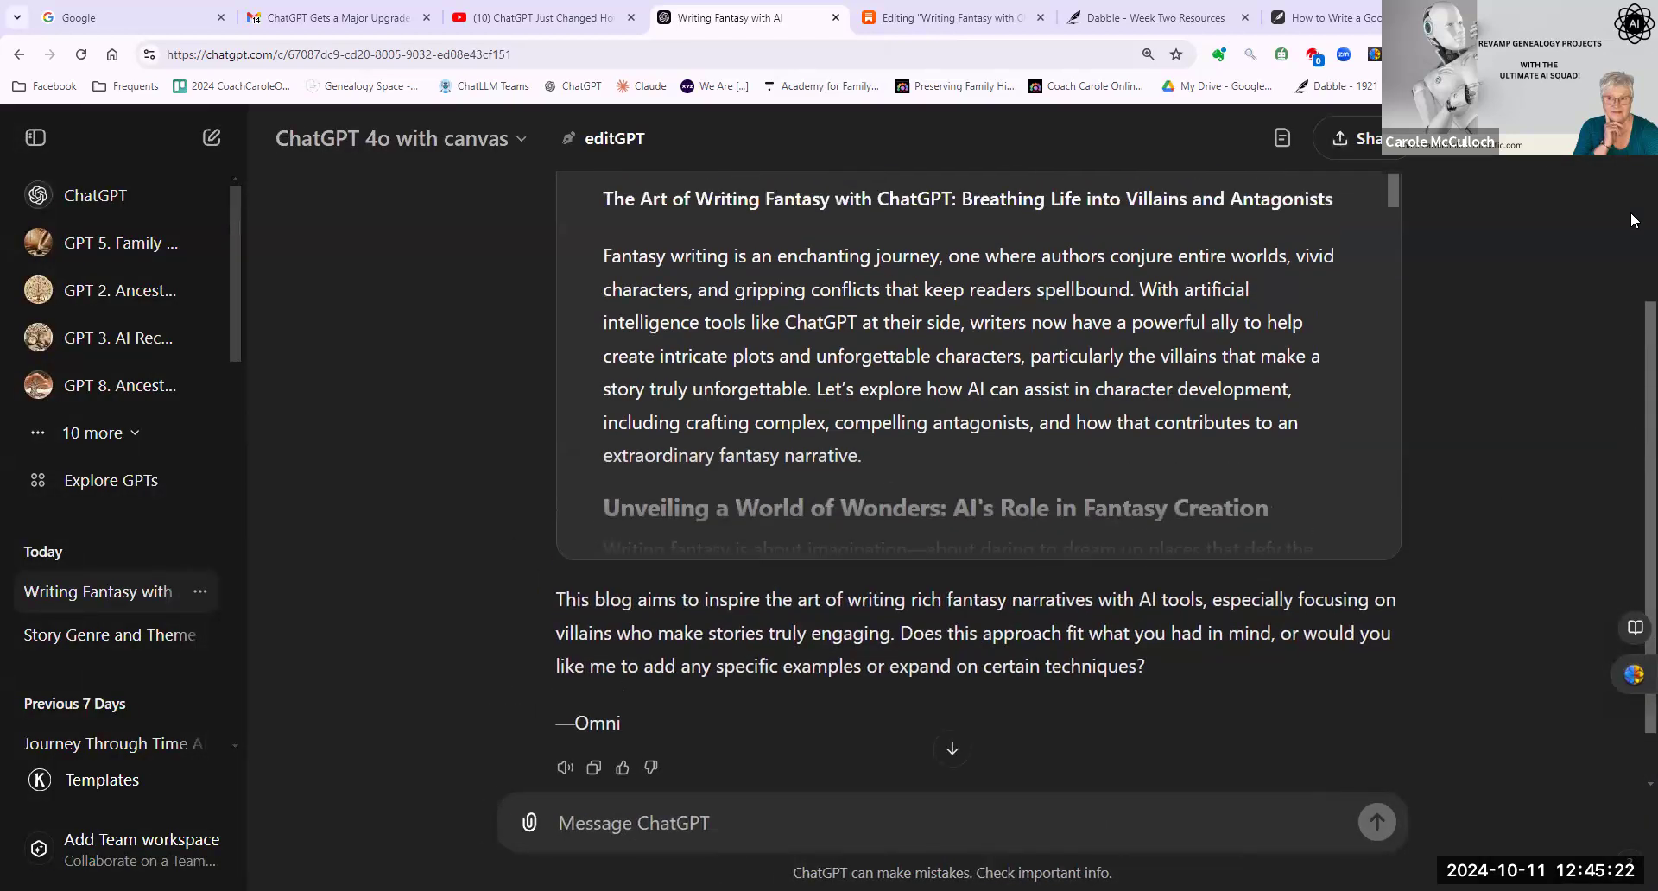
{"action": "scroll", "coordinate": [1633, 221], "scroll_direction": "up", "scroll_amount": 4}
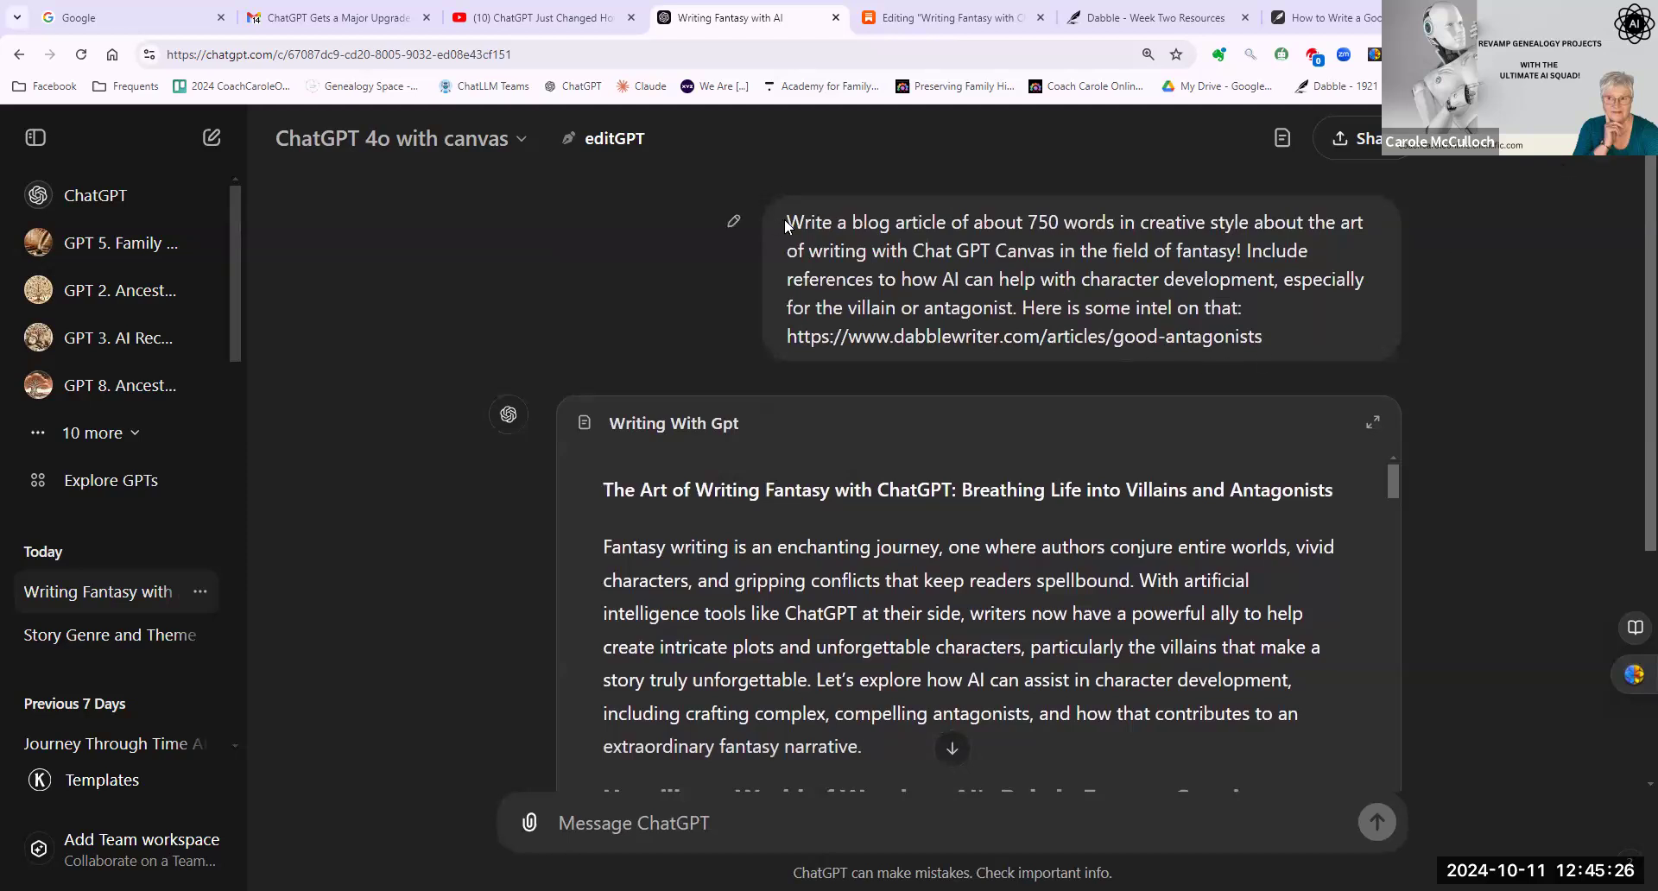
Read through the creative-style blog prompt, including the villain or antagonist request and the dabblewriter.com reference link.
{"action": "left_click_drag", "start_coordinate": [788, 220], "coordinate": [1037, 235]}
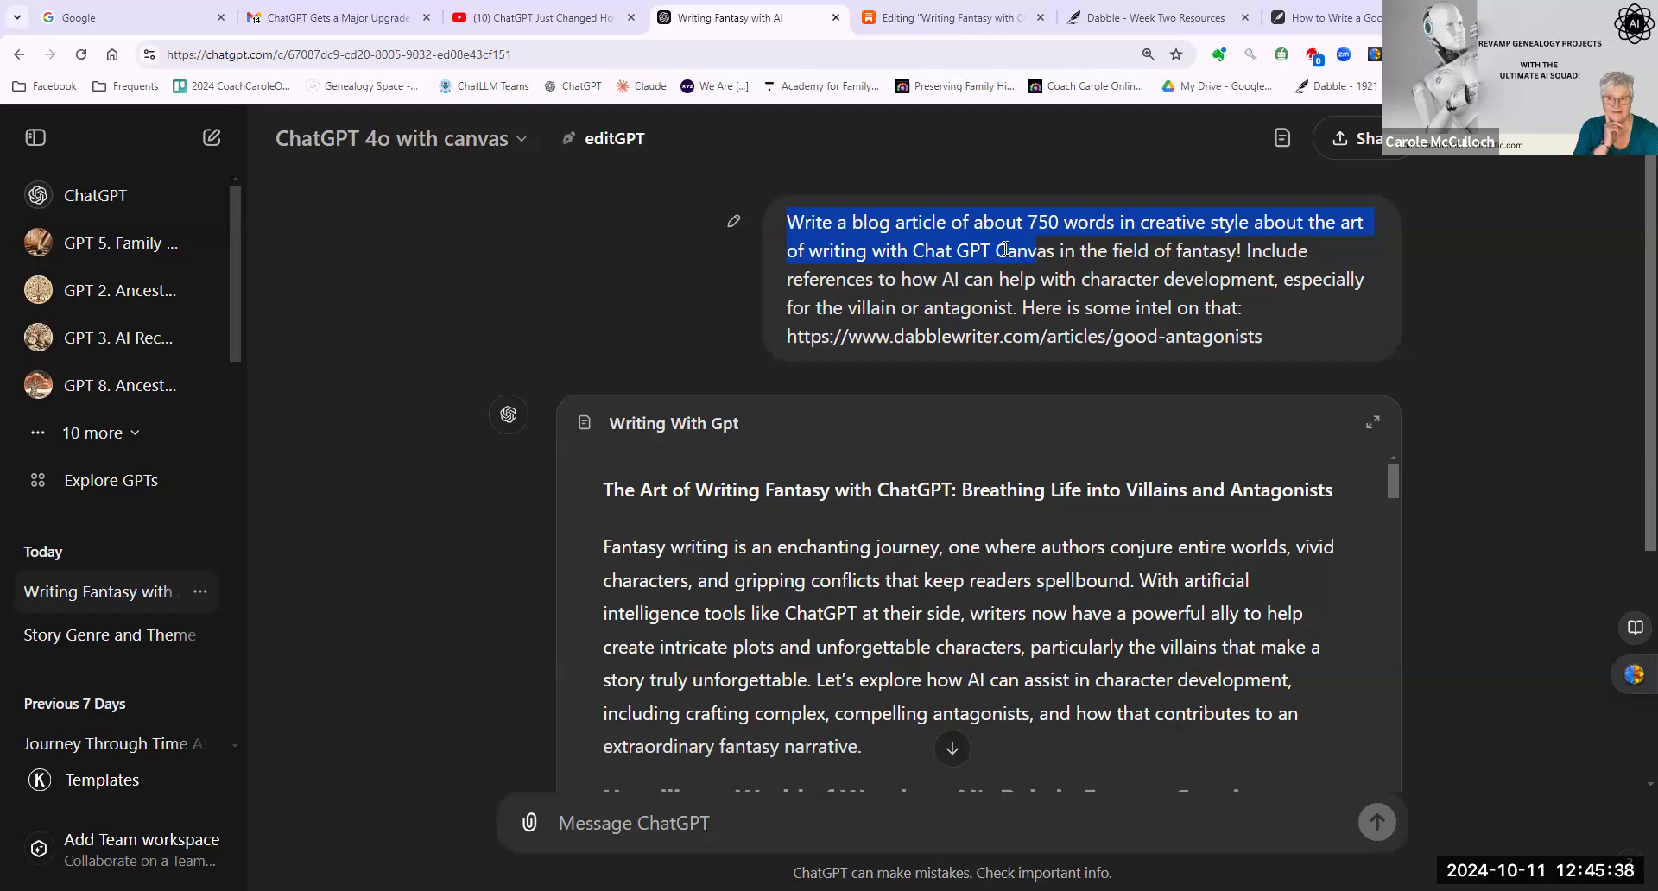
{"action": "double_click", "coordinate": [1094, 252]}
{"action": "left_click_drag", "start_coordinate": [1217, 251], "coordinate": [1256, 254]}
{"action": "left_click_drag", "start_coordinate": [1257, 255], "coordinate": [1271, 304]}
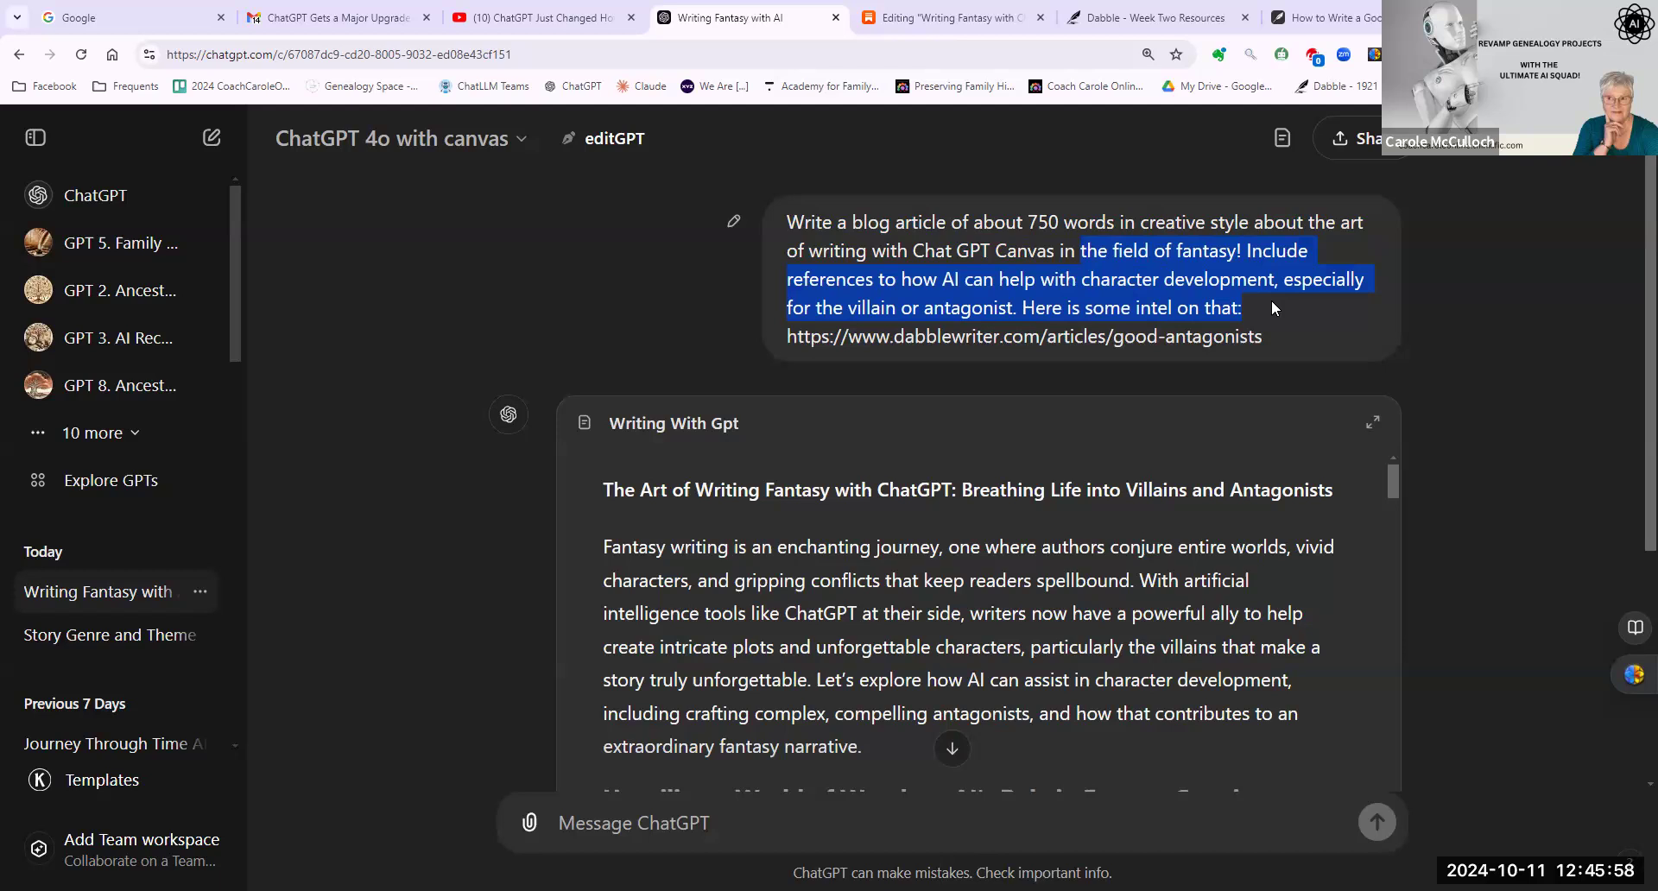
{"action": "left_click_drag", "start_coordinate": [1270, 299], "coordinate": [1278, 337]}
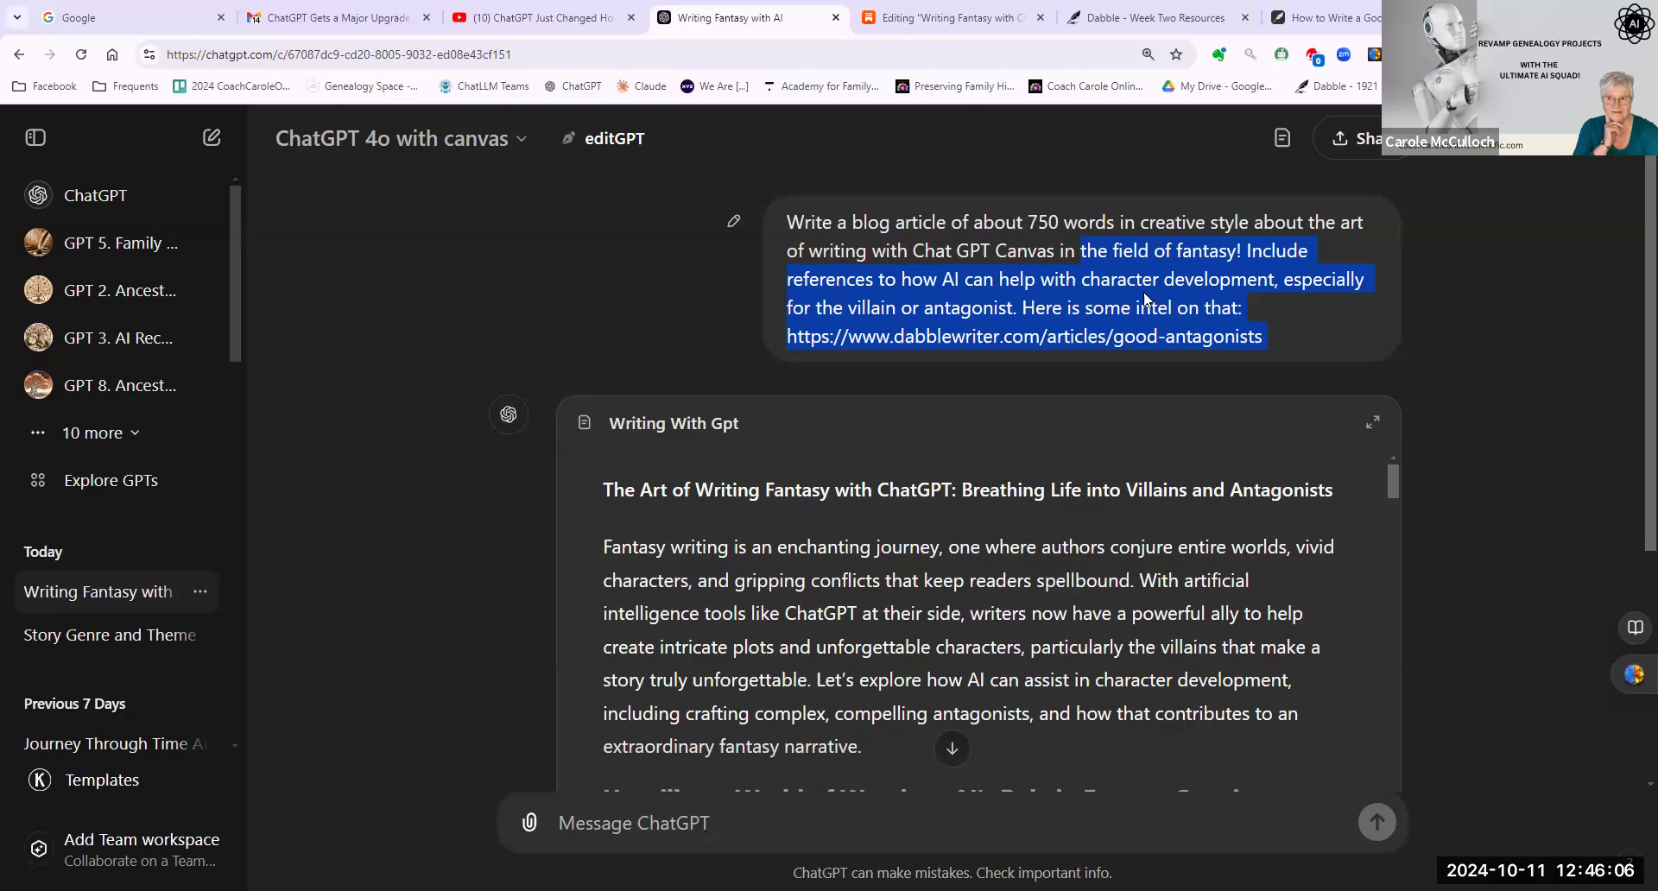
Read through the generated article's preview, from the villain request in the prompt down to the "Tools of Sorcery" tips.
{"action": "left_click_drag", "start_coordinate": [1281, 283], "coordinate": [1013, 304]}
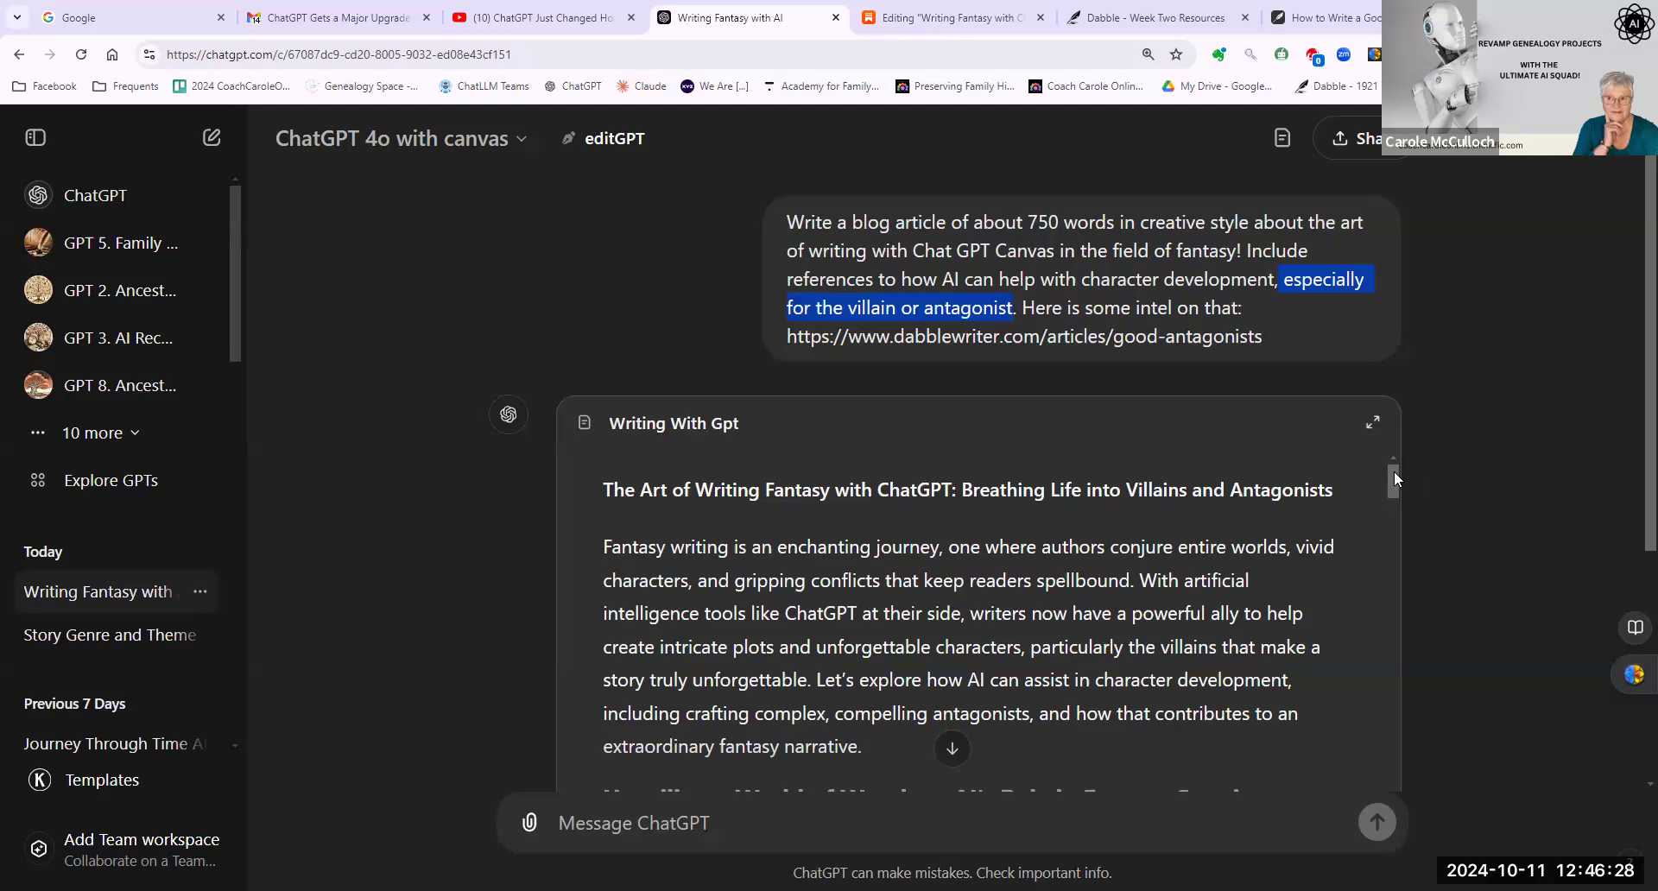
{"action": "left_click_drag", "start_coordinate": [1393, 478], "coordinate": [1392, 499]}
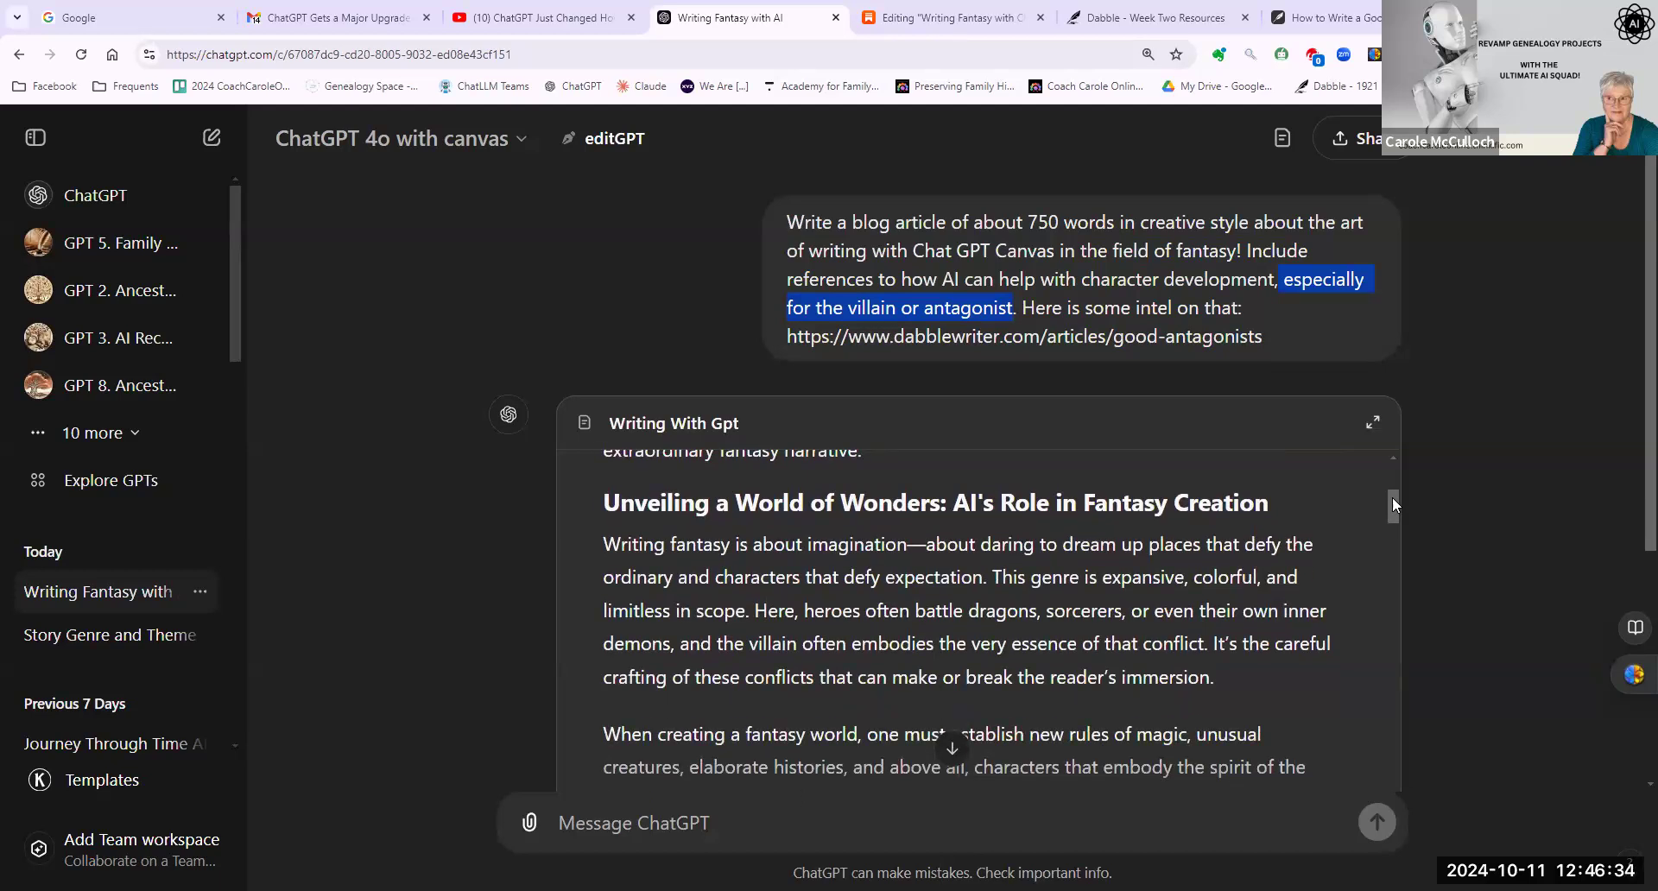
{"action": "left_click_drag", "start_coordinate": [1392, 499], "coordinate": [1375, 541]}
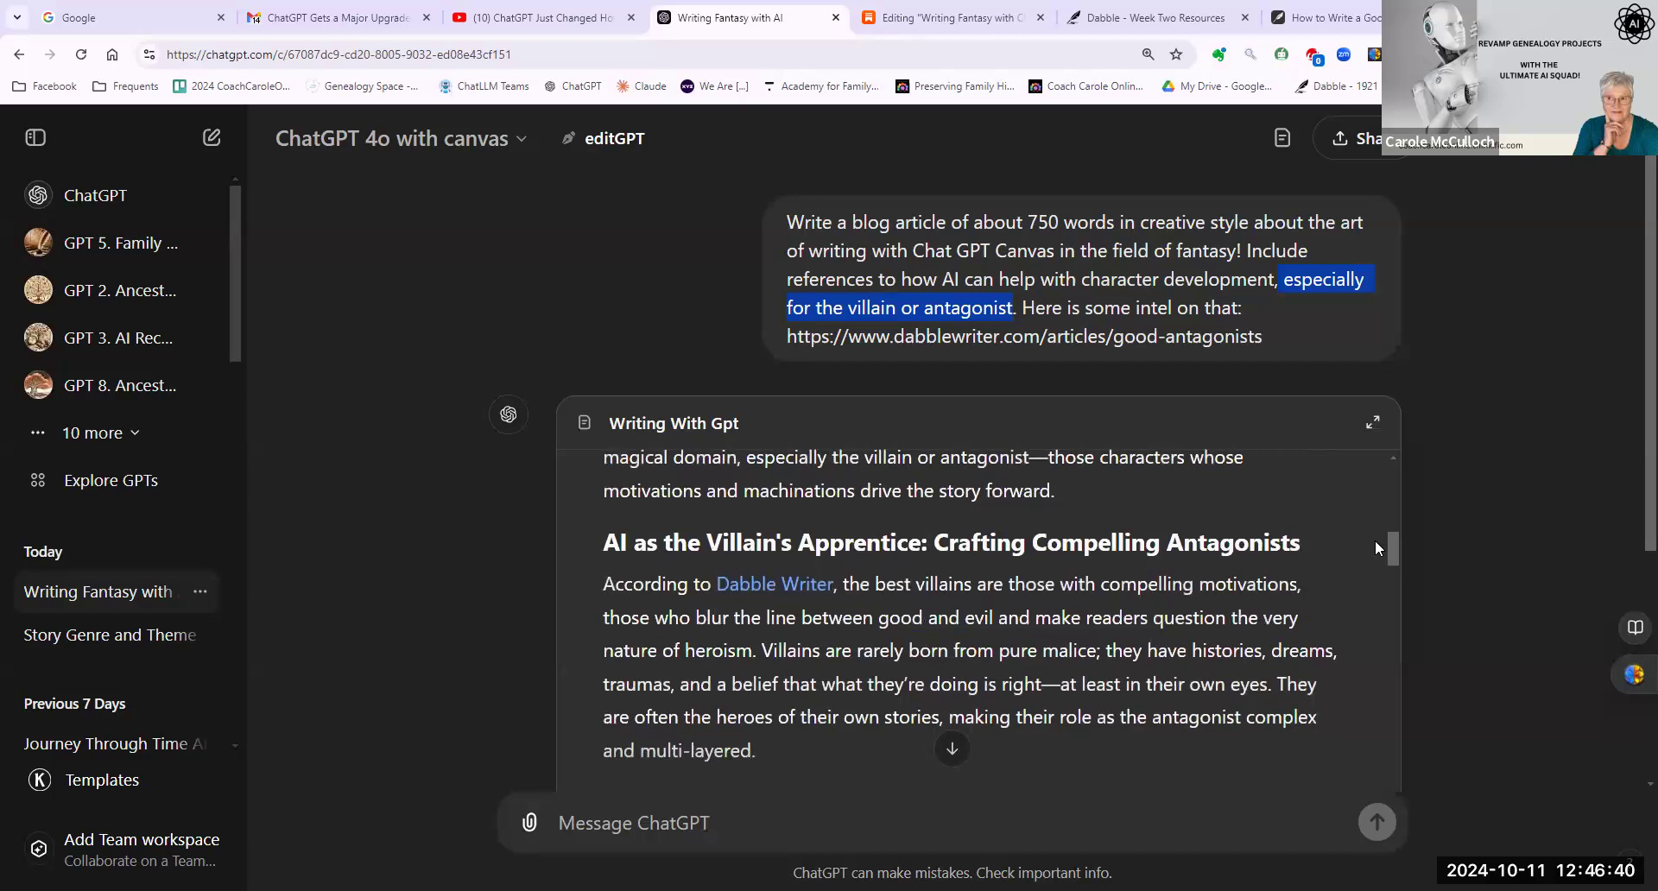
{"action": "scroll", "coordinate": [1375, 540], "scroll_direction": "down", "scroll_amount": 2}
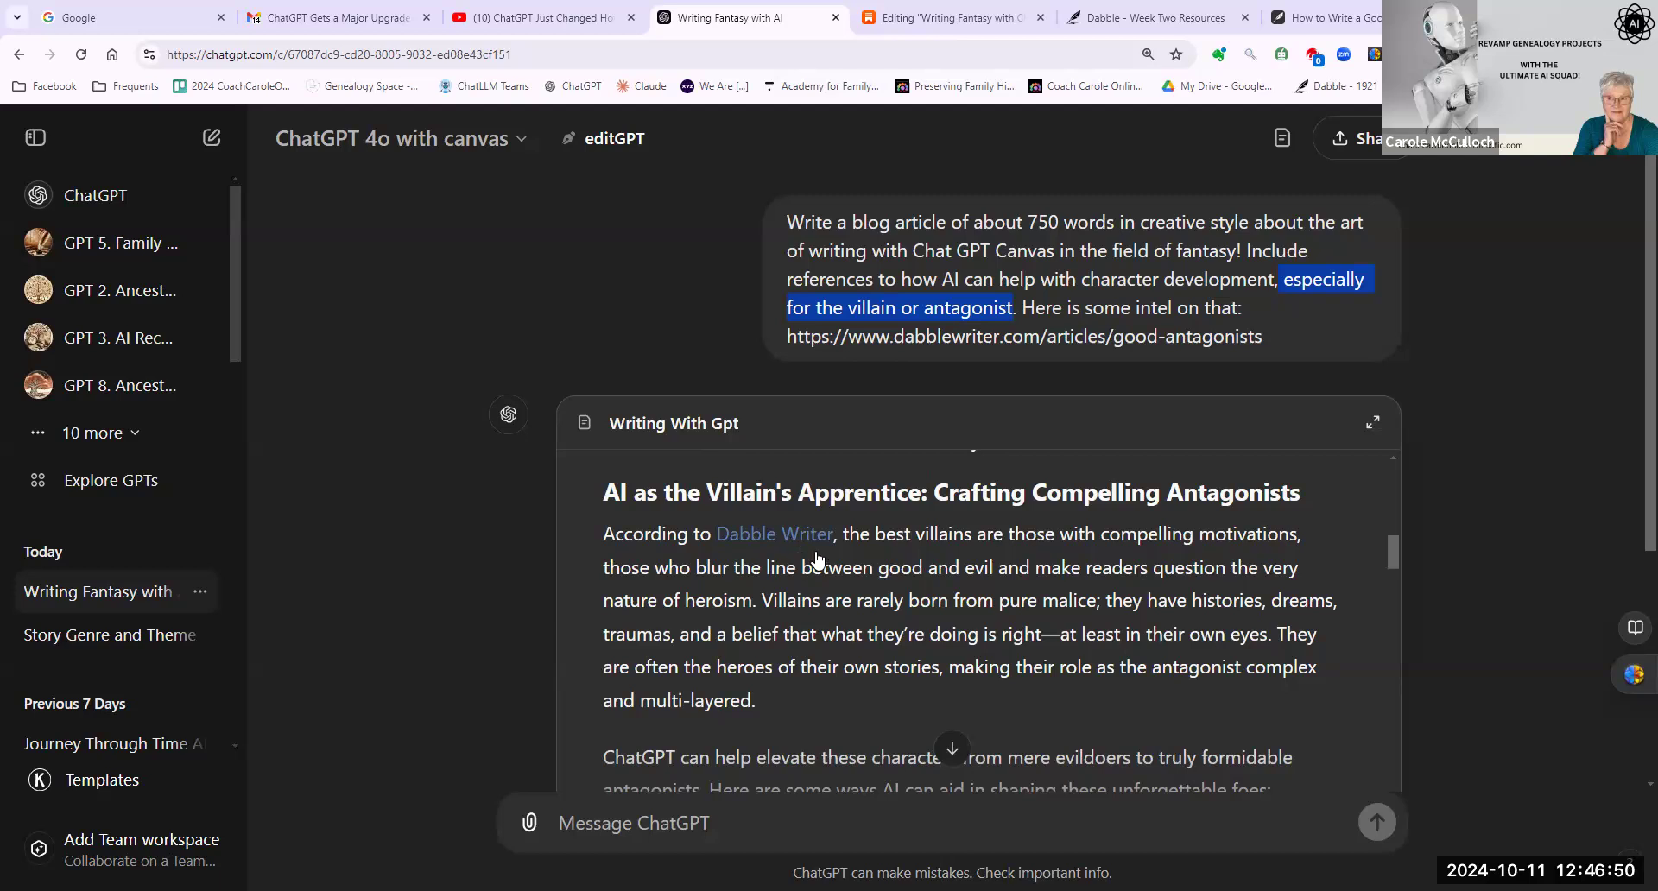
{"action": "scroll", "coordinate": [964, 573], "scroll_direction": "down", "scroll_amount": 2}
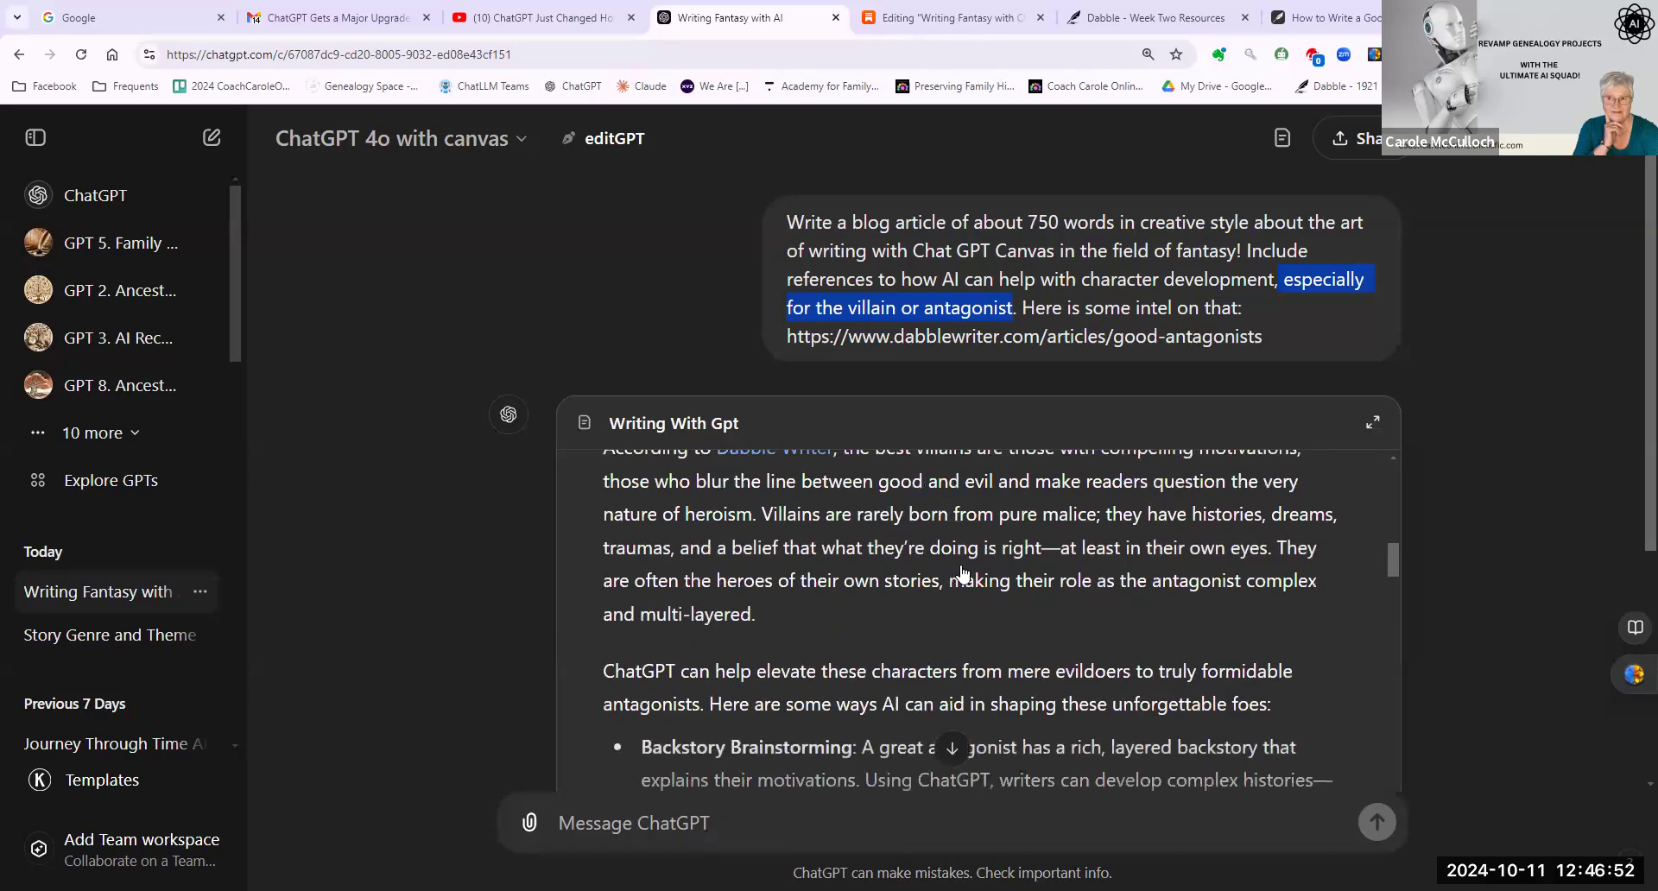
{"action": "scroll", "coordinate": [964, 572], "scroll_direction": "down", "scroll_amount": 2}
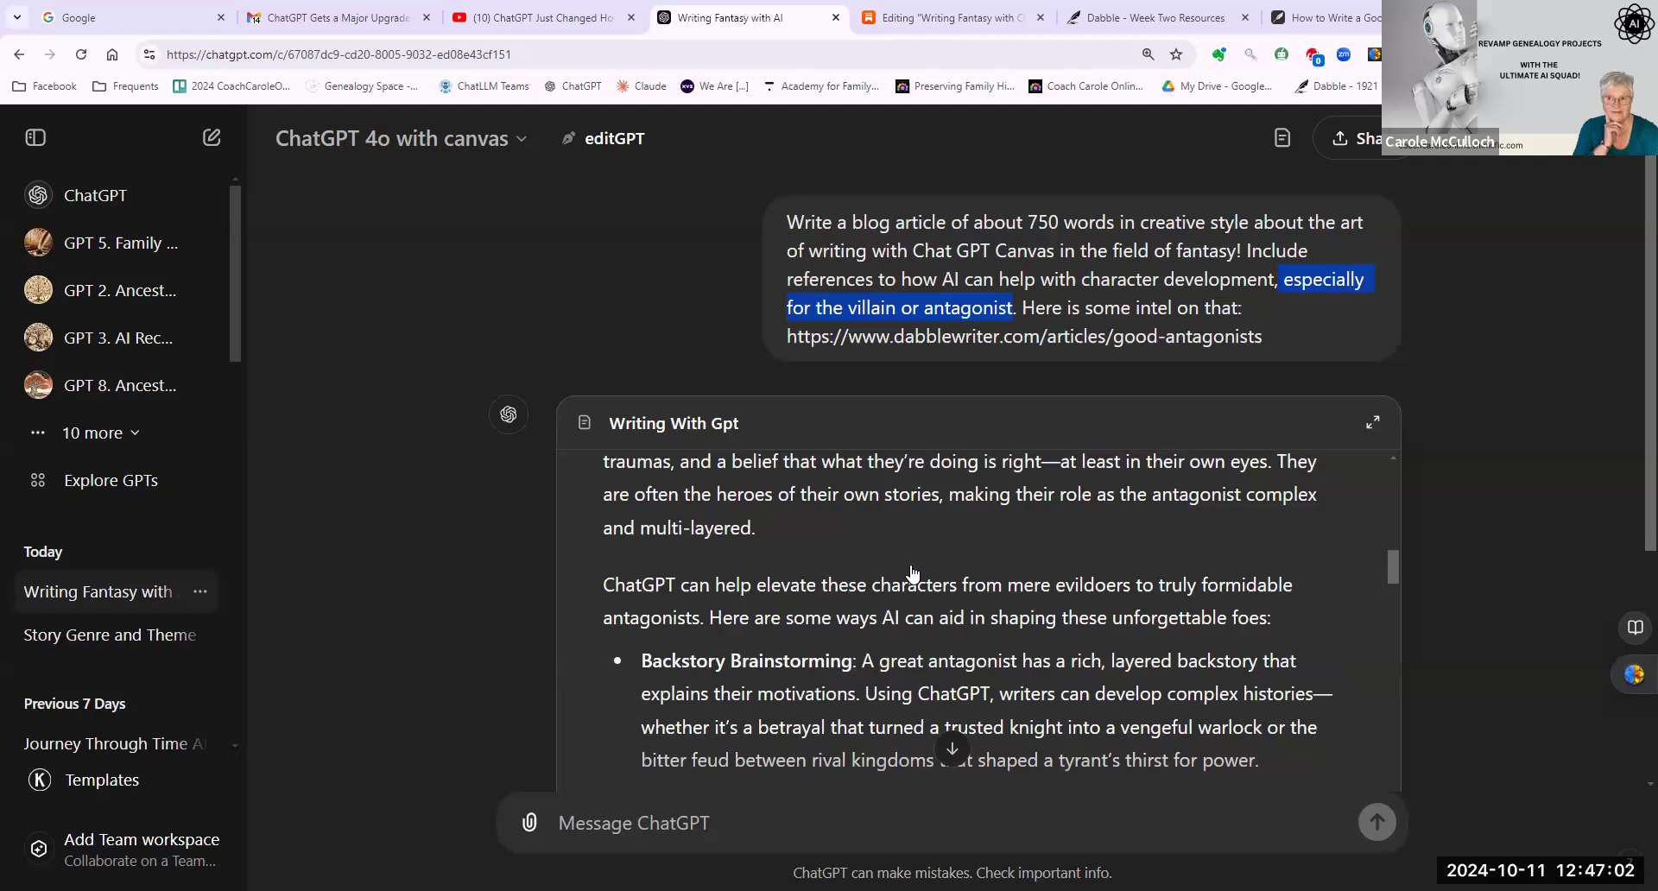
{"action": "scroll", "coordinate": [911, 572], "scroll_direction": "down", "scroll_amount": 1}
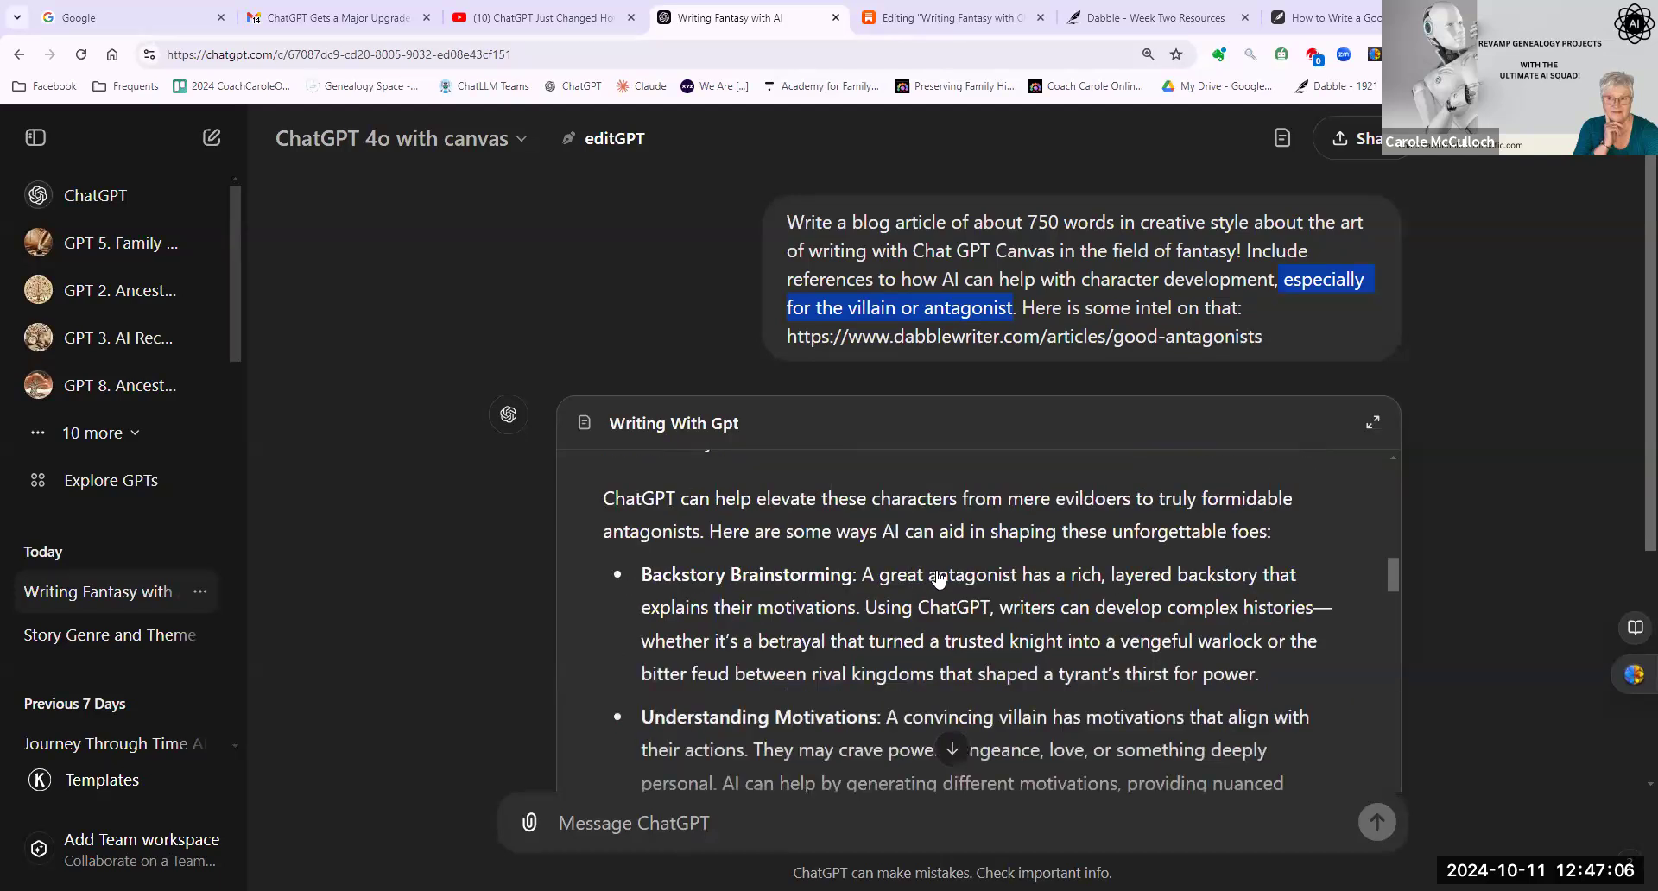
{"action": "scroll", "coordinate": [939, 579], "scroll_direction": "down", "scroll_amount": 1}
{"action": "scroll", "coordinate": [939, 579], "scroll_direction": "down", "scroll_amount": 5}
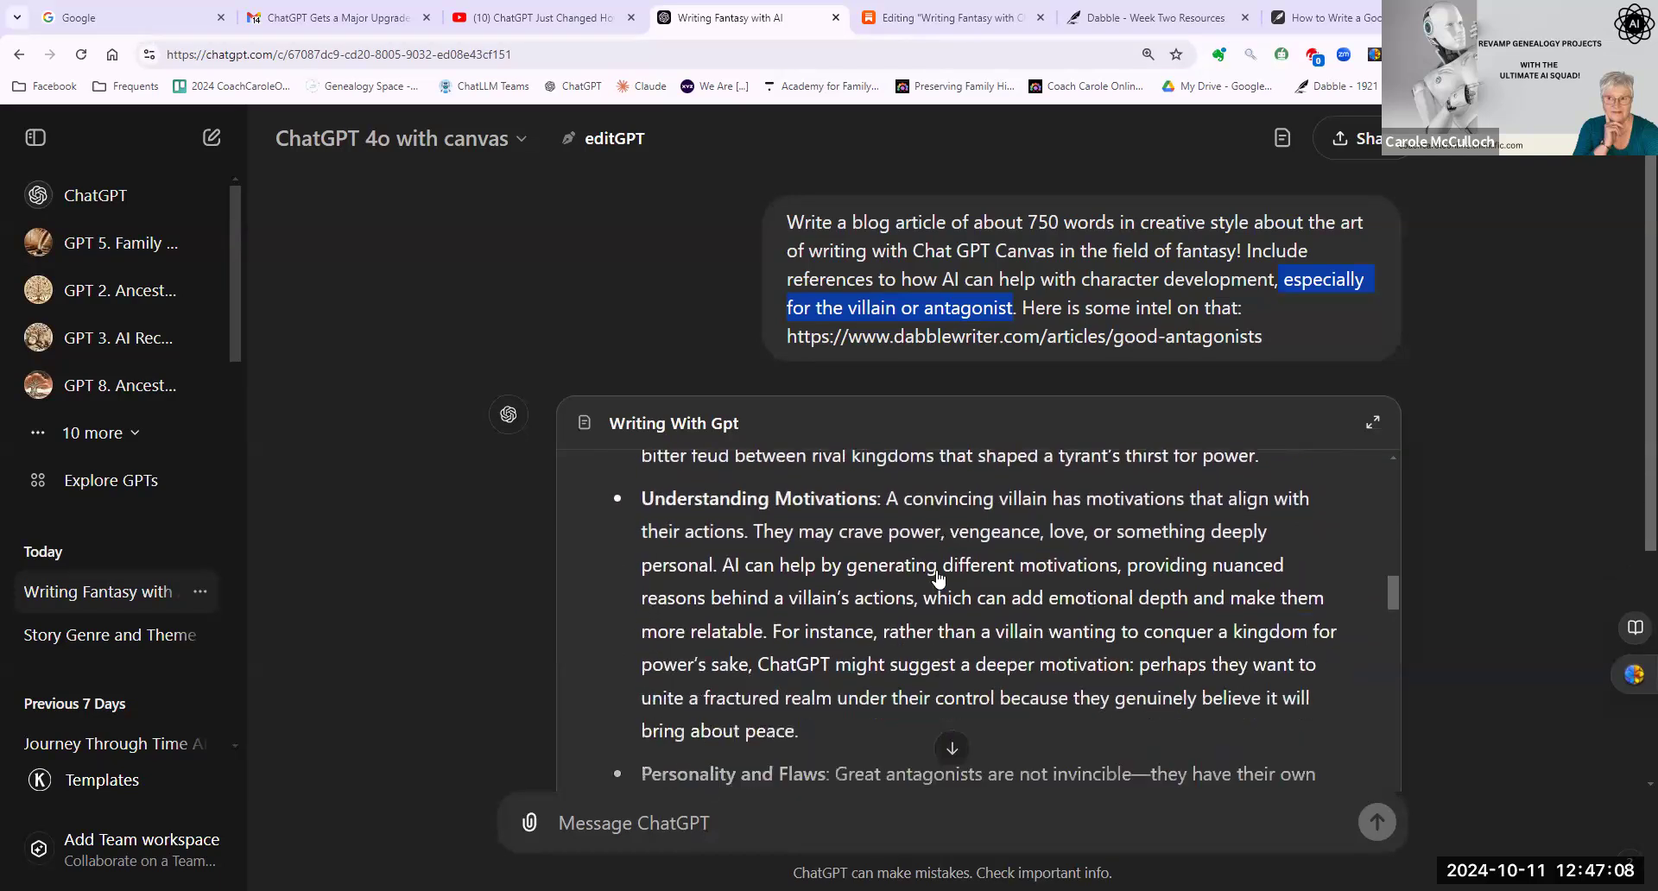
{"action": "scroll", "coordinate": [939, 580], "scroll_direction": "down", "scroll_amount": 1}
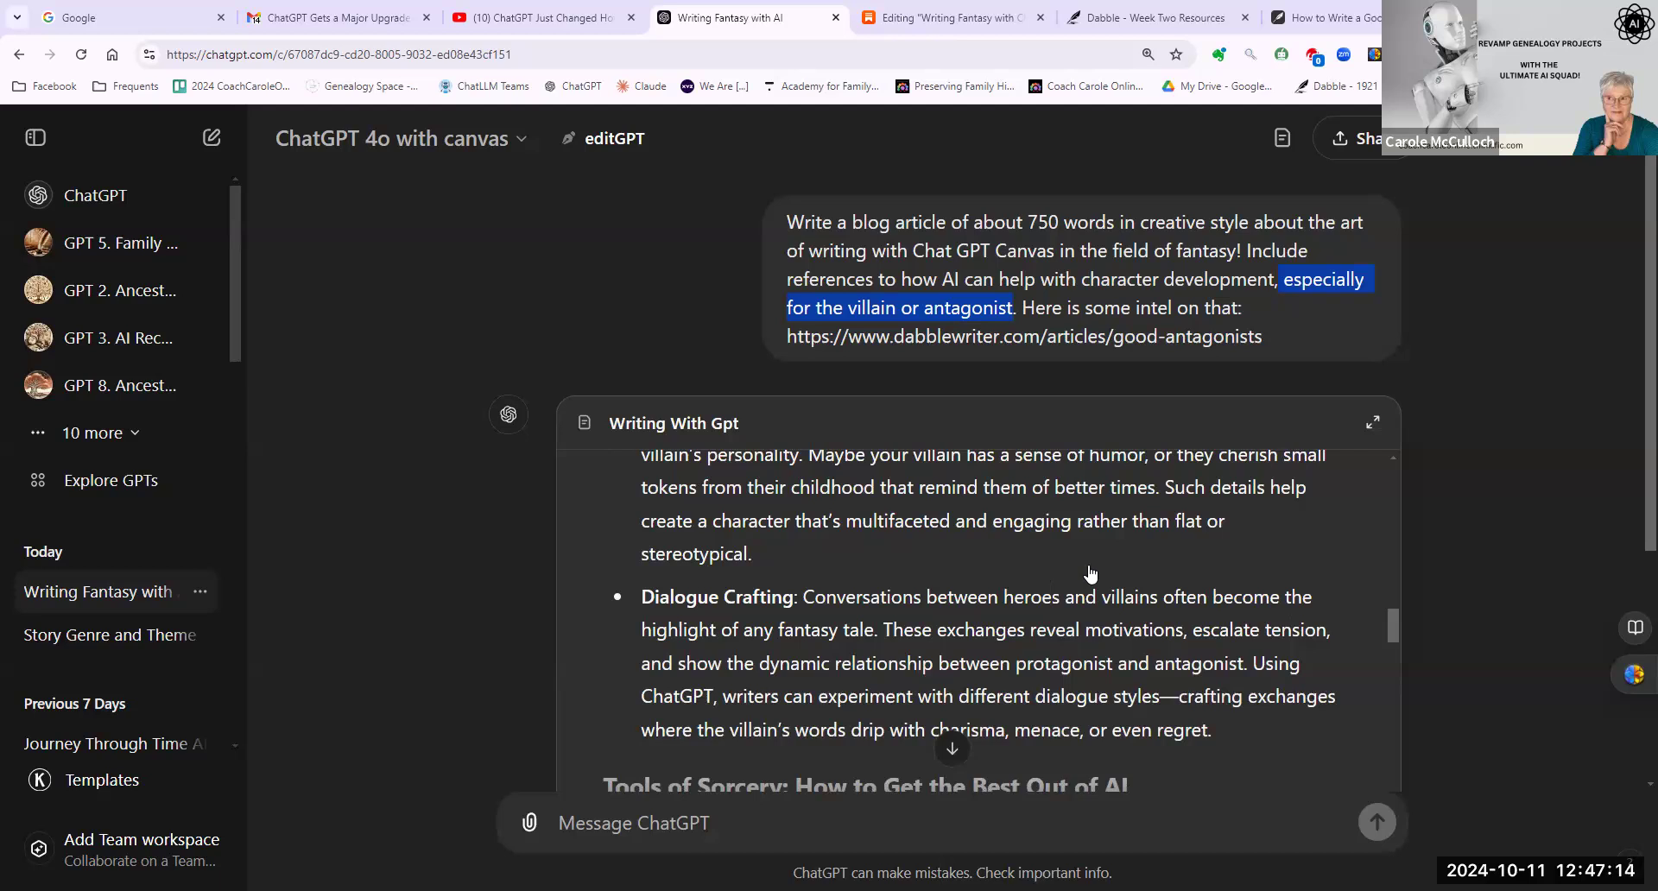
{"action": "scroll", "coordinate": [1091, 573], "scroll_direction": "down", "scroll_amount": 2}
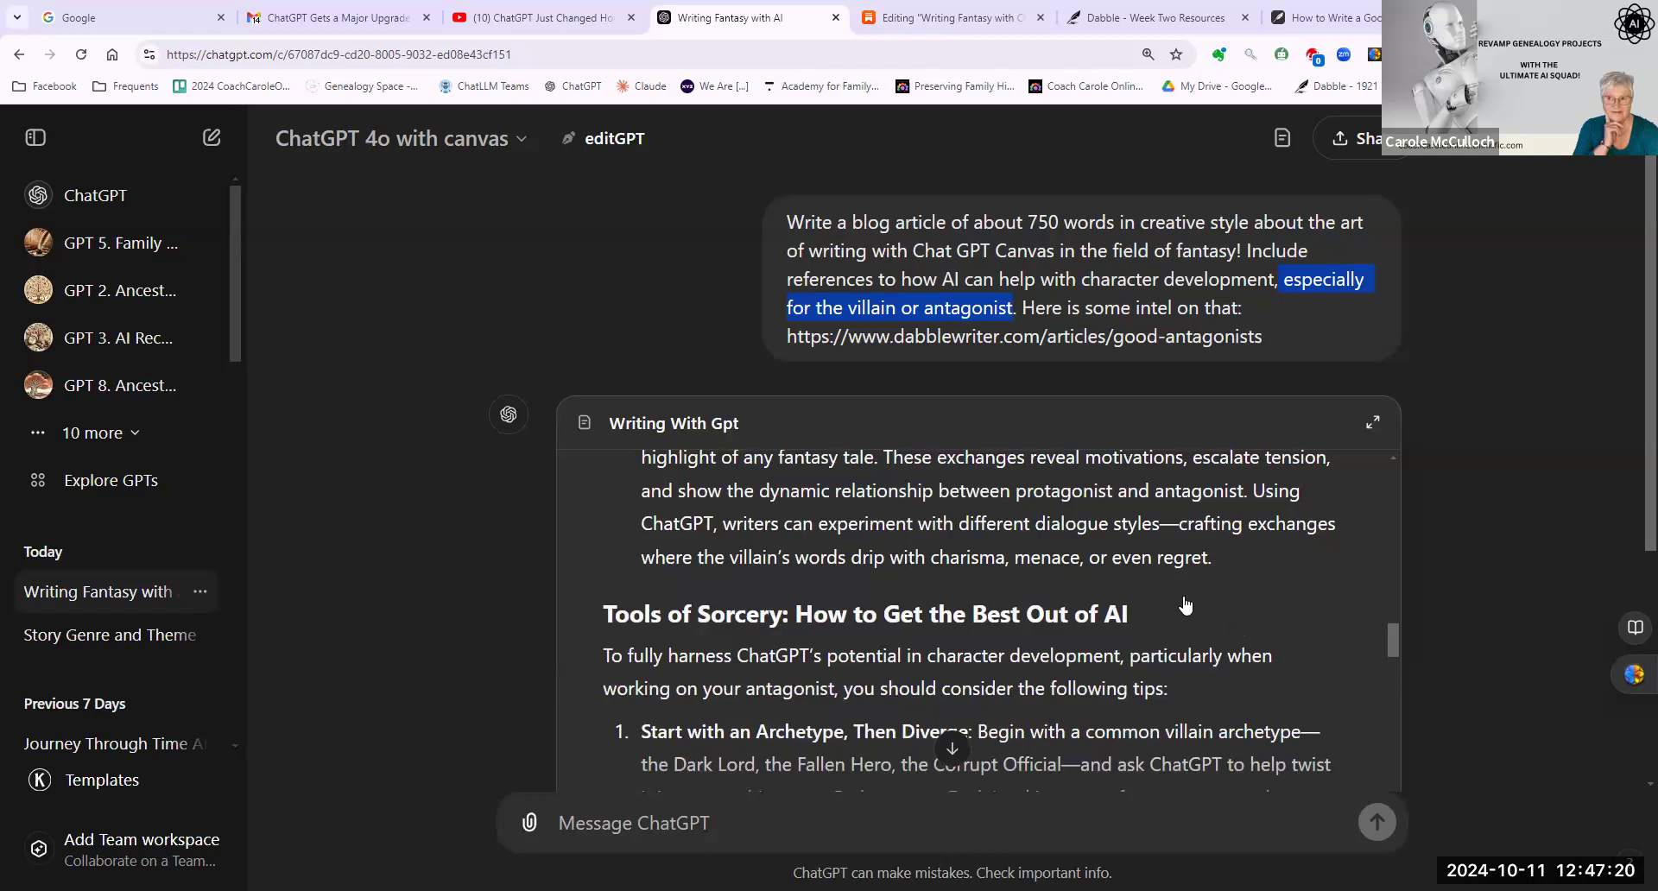
{"action": "scroll", "coordinate": [1186, 604], "scroll_direction": "down", "scroll_amount": 2}
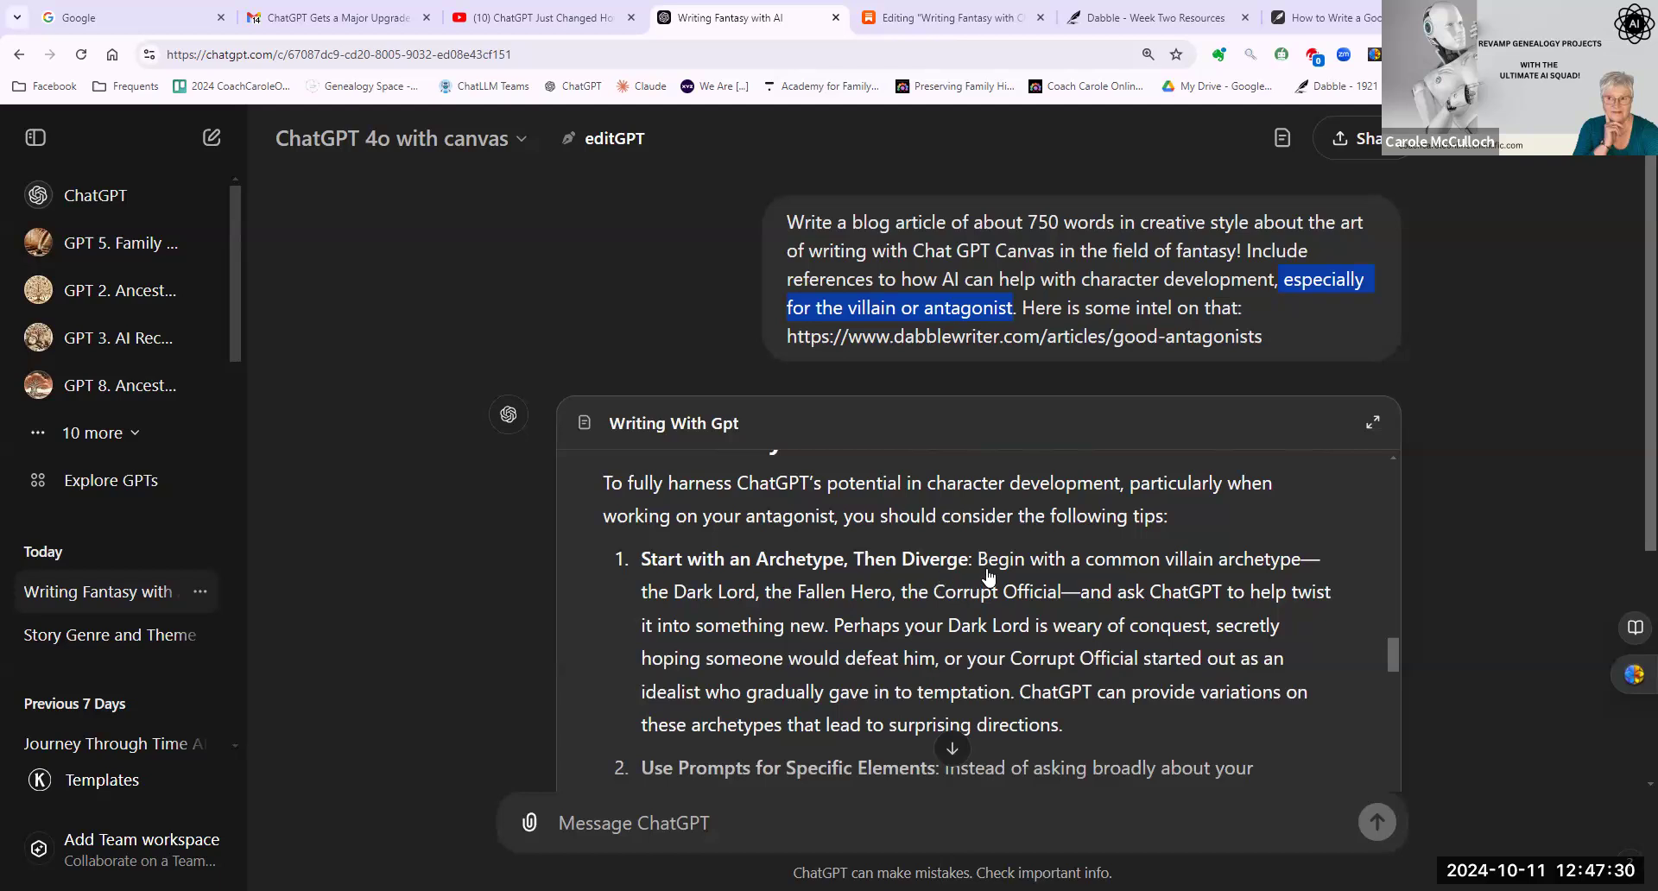
Open the "Writing With Gpt" article in canvas and find the "Start with an Archetype, Then Diverge" tip.
{"action": "left_click", "coordinate": [1088, 555]}
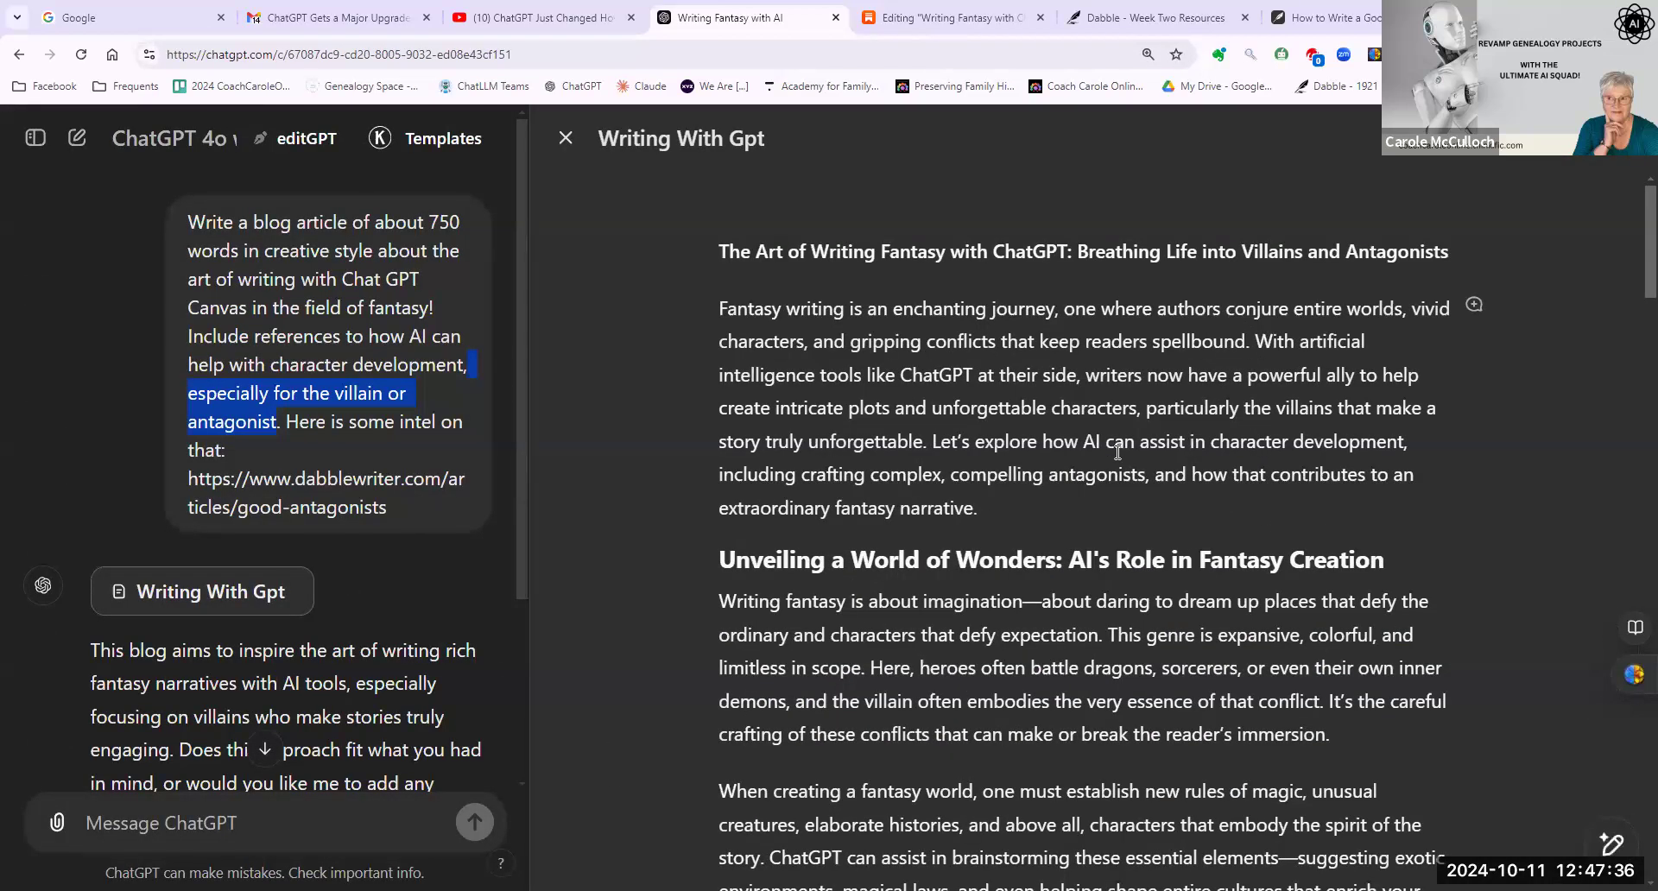
{"action": "scroll", "coordinate": [1117, 451], "scroll_direction": "down", "scroll_amount": 4}
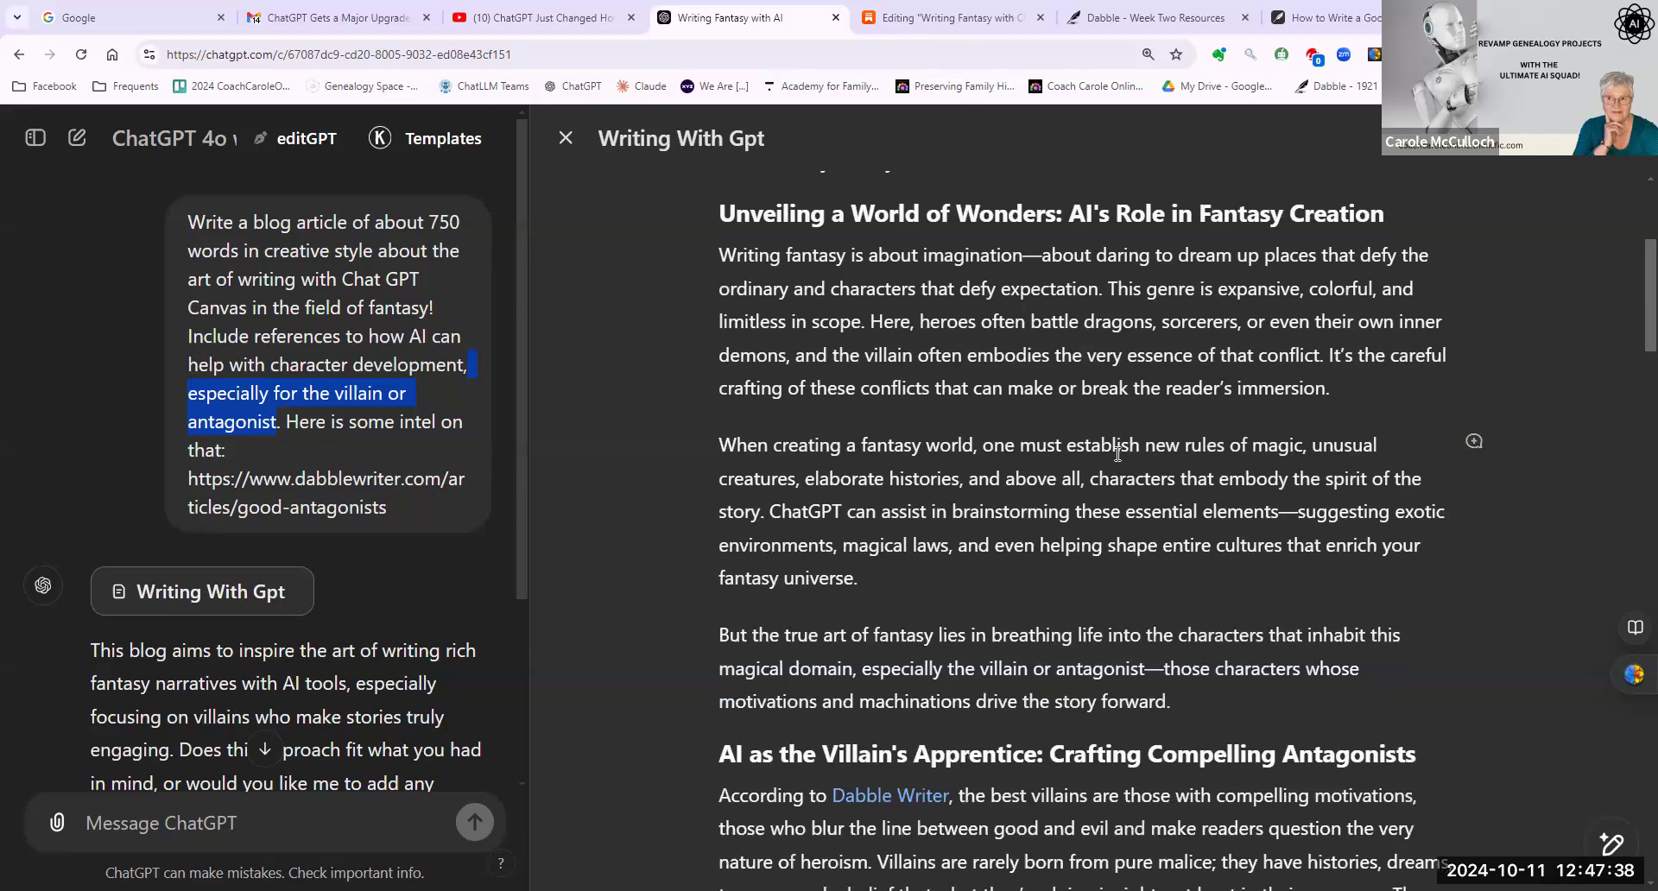
{"action": "scroll", "coordinate": [1117, 453], "scroll_direction": "down", "scroll_amount": 5}
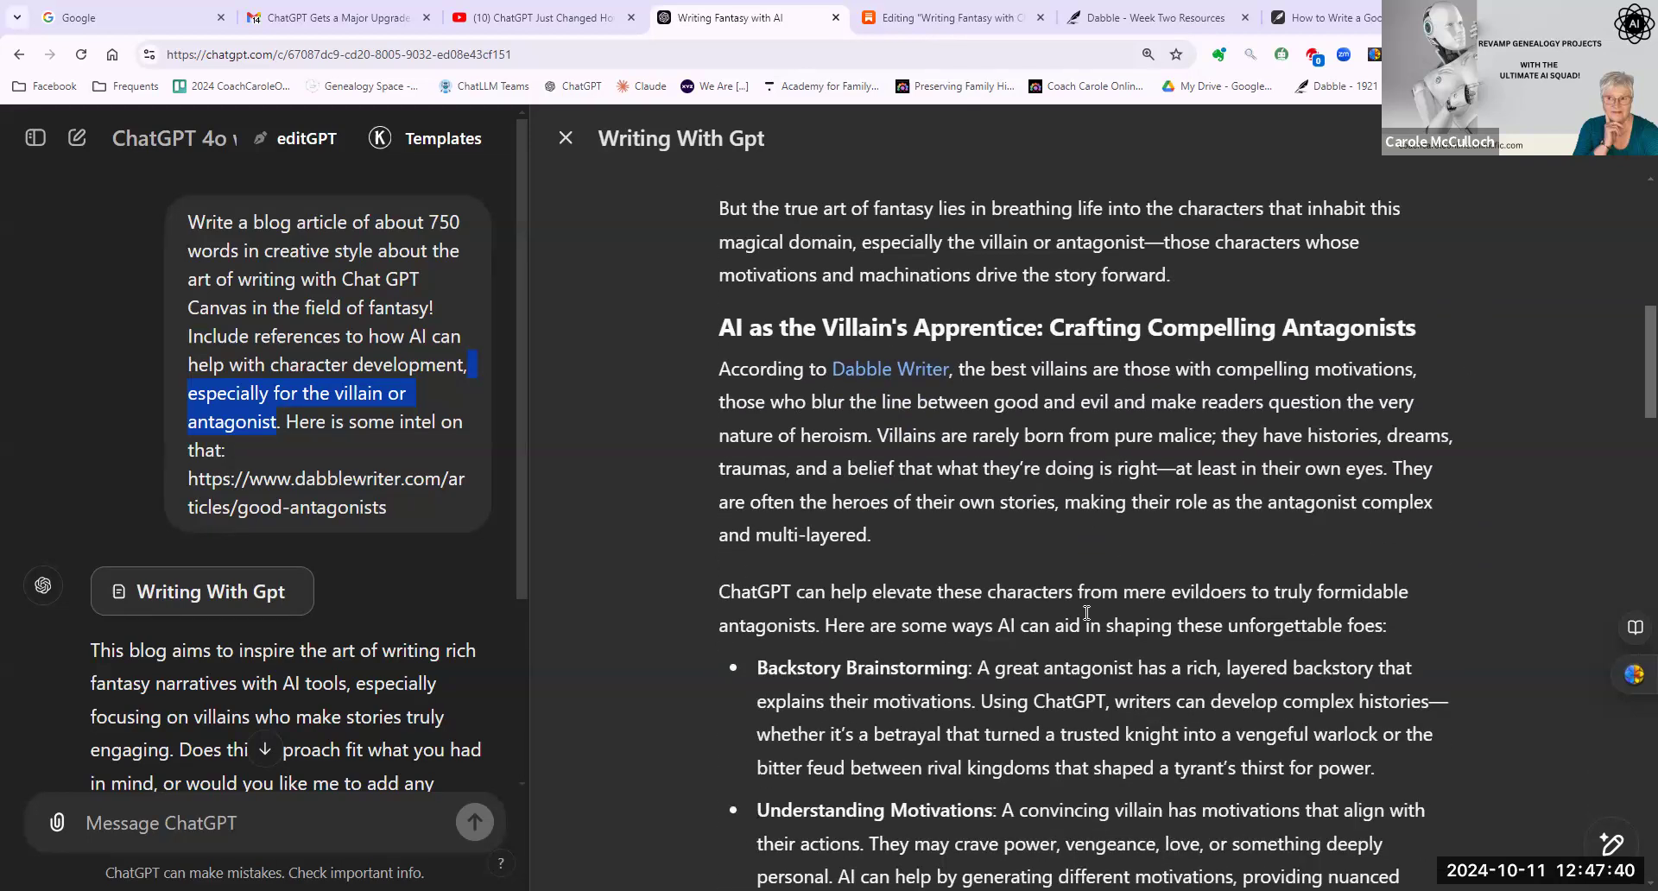
{"action": "scroll", "coordinate": [1086, 612], "scroll_direction": "down", "scroll_amount": 2}
{"action": "scroll", "coordinate": [1086, 612], "scroll_direction": "down", "scroll_amount": 10}
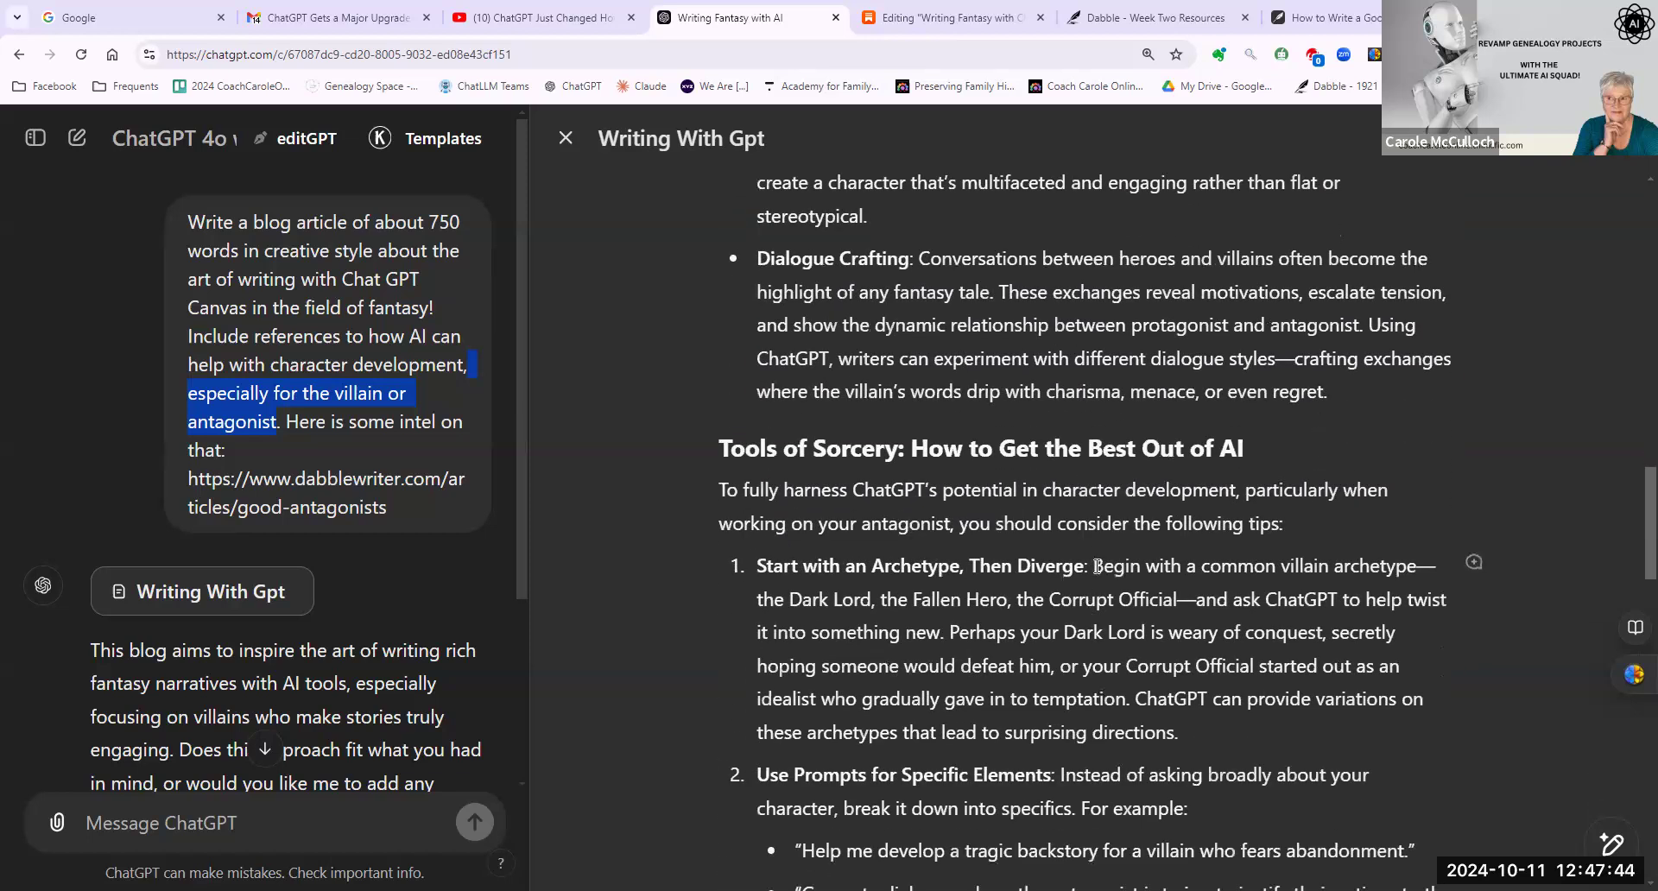
{"action": "left_click_drag", "start_coordinate": [1094, 565], "coordinate": [1184, 612]}
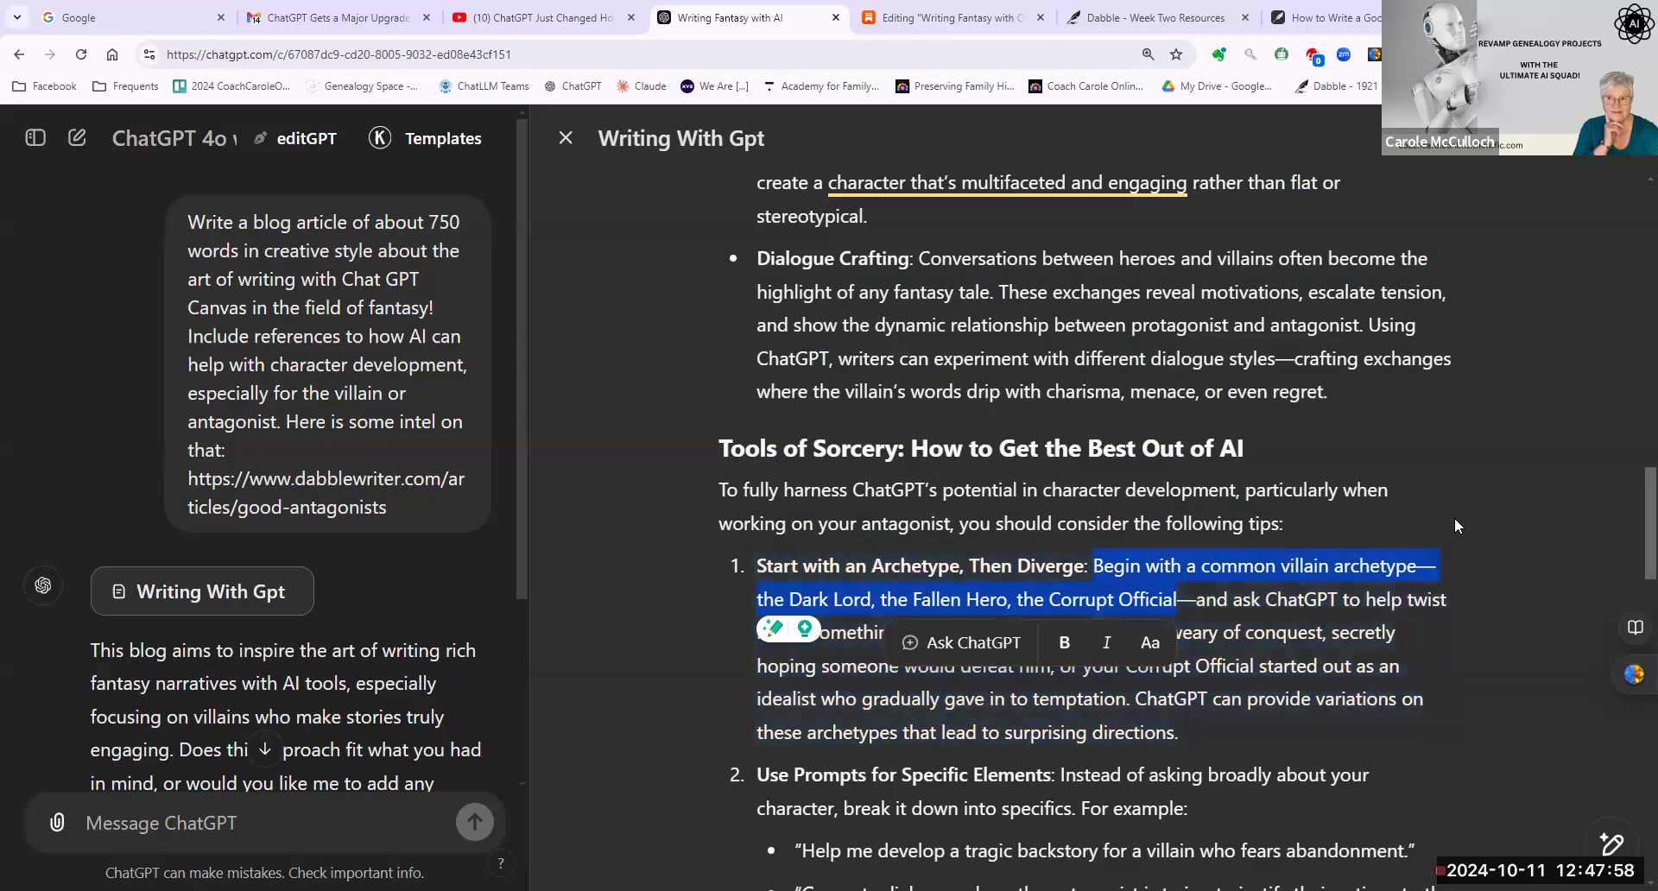
{"action": "scroll", "coordinate": [1448, 481], "scroll_direction": "up", "scroll_amount": 3}
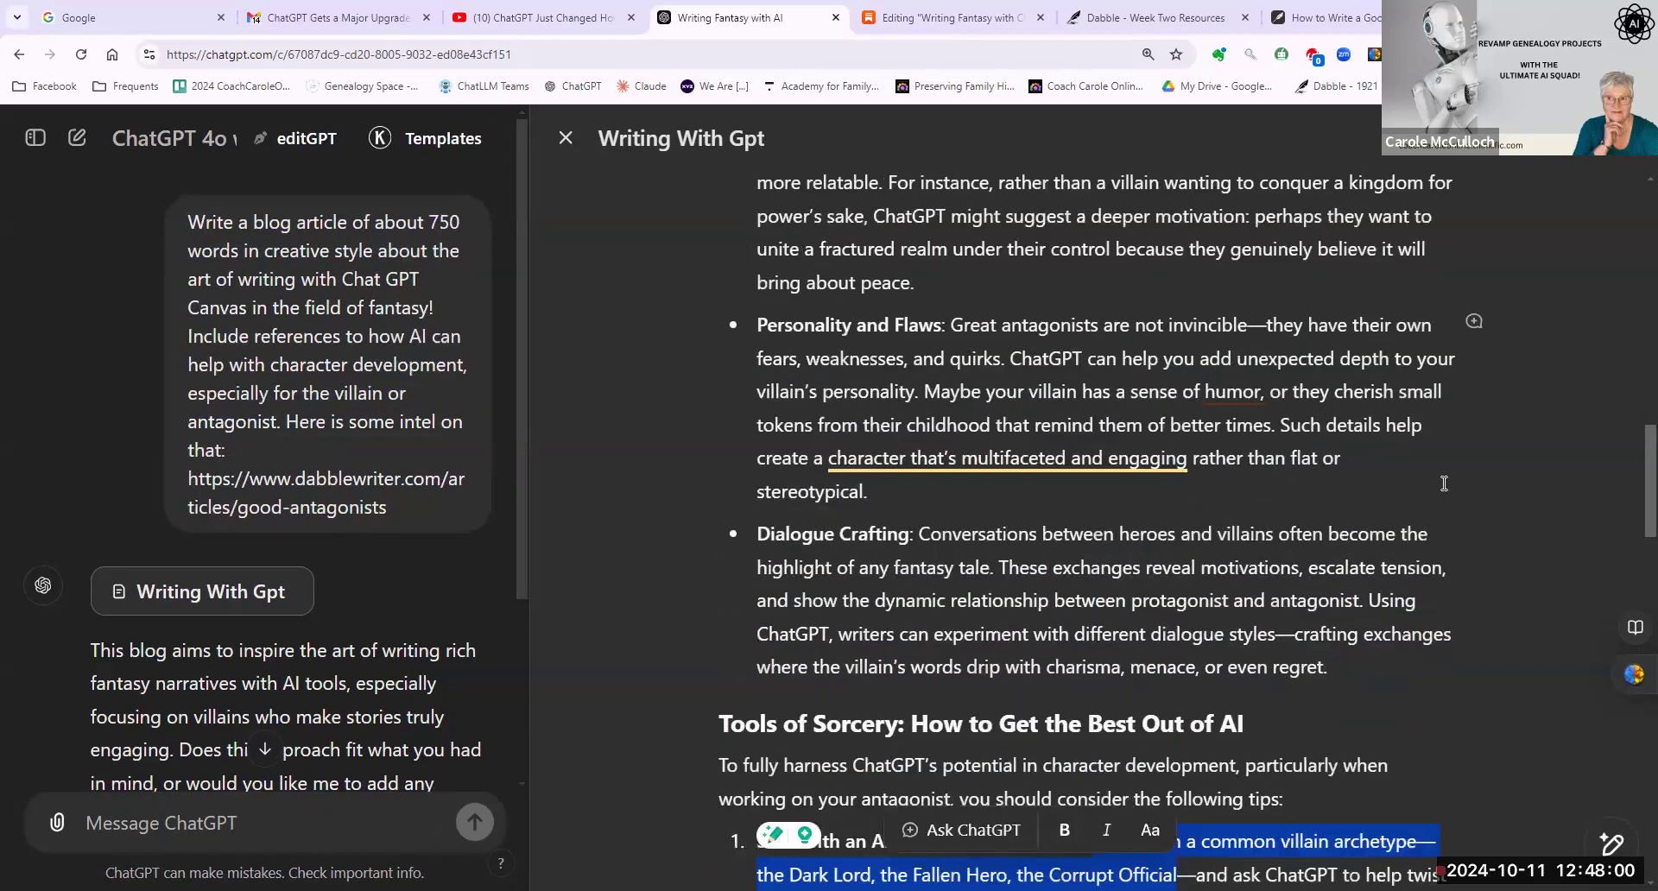
{"action": "scroll", "coordinate": [1030, 665], "scroll_direction": "down", "scroll_amount": 5}
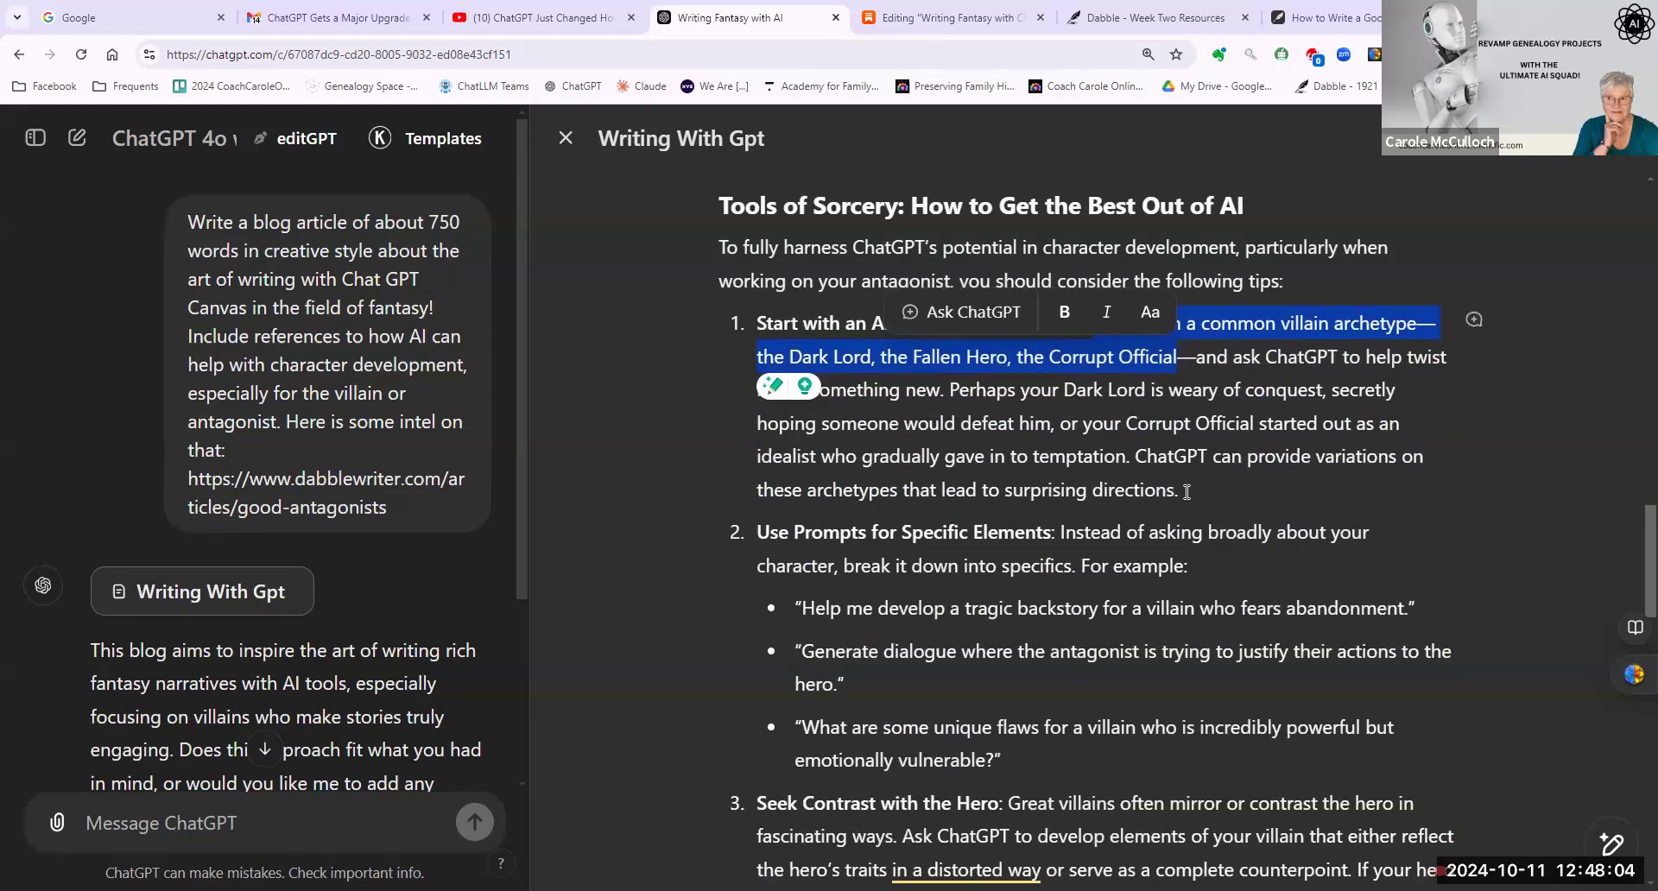
Ask ChatGPT on the archetype tip to "please create a paragraph about Malacar the villain in my time travelling fantasy", and put a line break before it.
{"action": "left_click", "coordinate": [1187, 491]}
{"action": "left_click_drag", "start_coordinate": [1186, 492], "coordinate": [756, 329]}
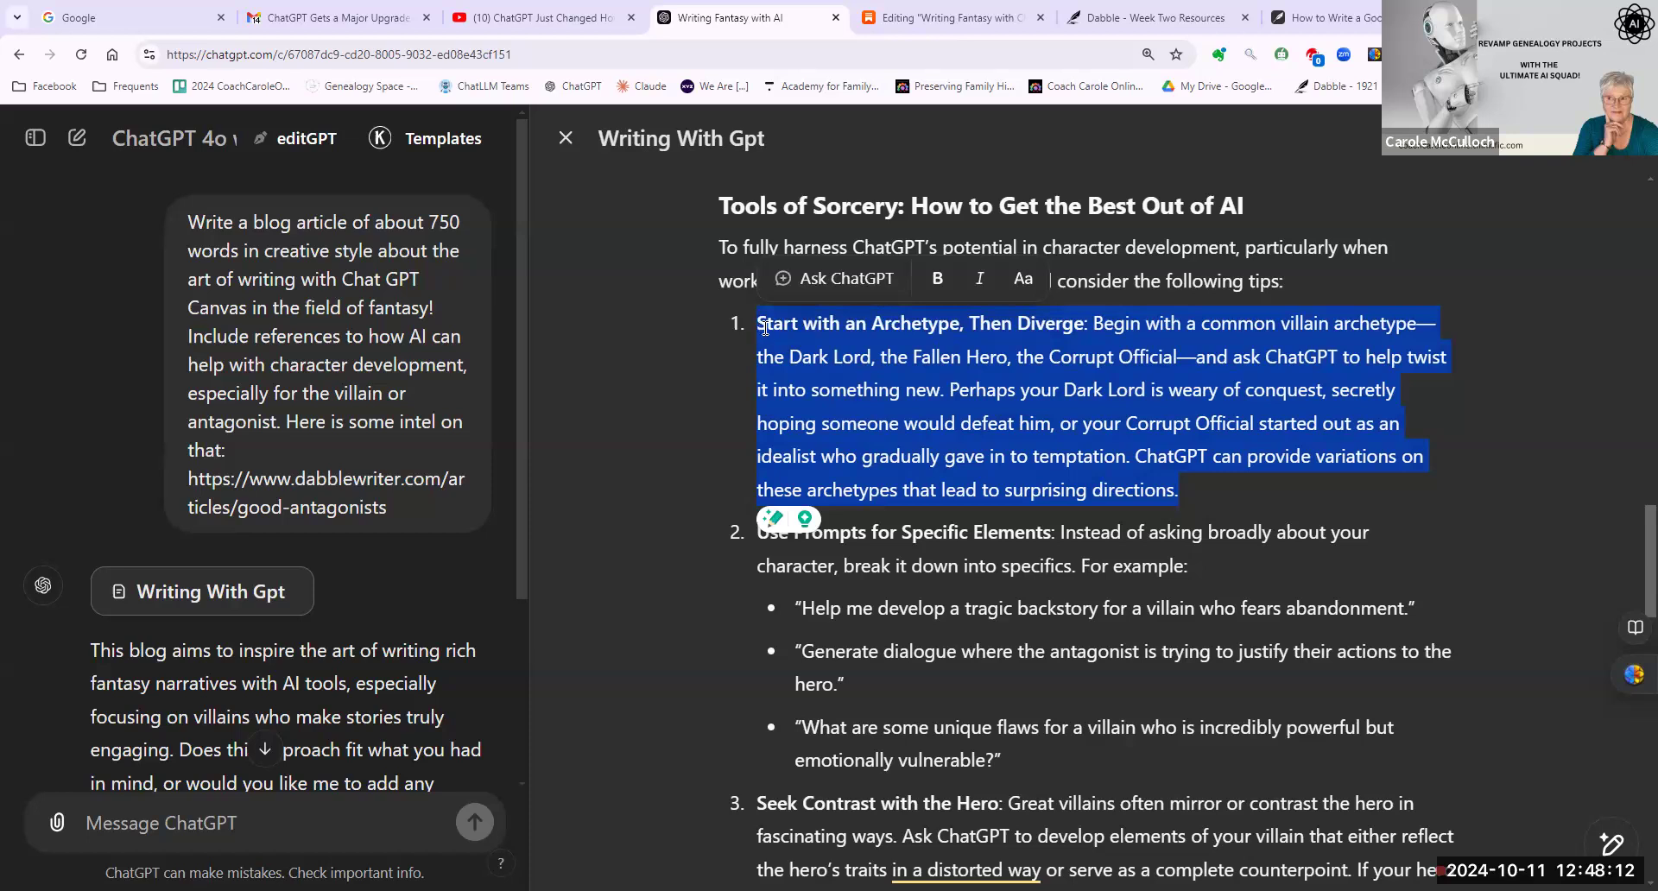
{"action": "left_click", "coordinate": [851, 284]}
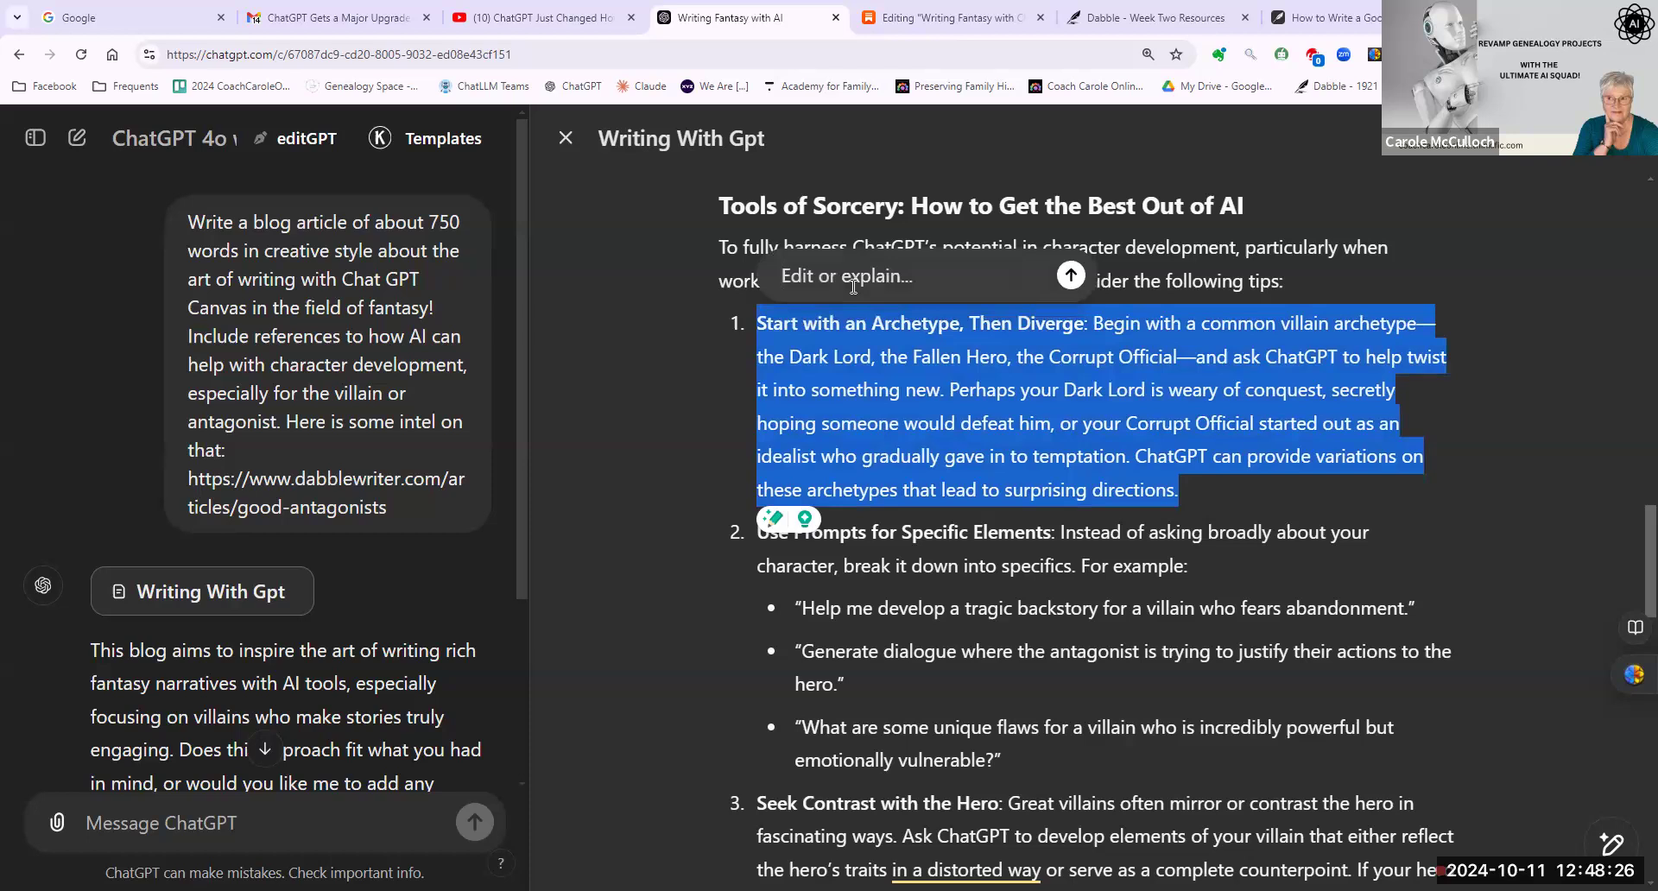
{"action": "type", "text": "please"}
{"action": "type", "text": " create a"}
{"action": "type", "text": " paragraph"}
{"action": "type", "text": " about Malac"}
{"action": "type", "text": "ar"}
{"action": "type", "text": " the "}
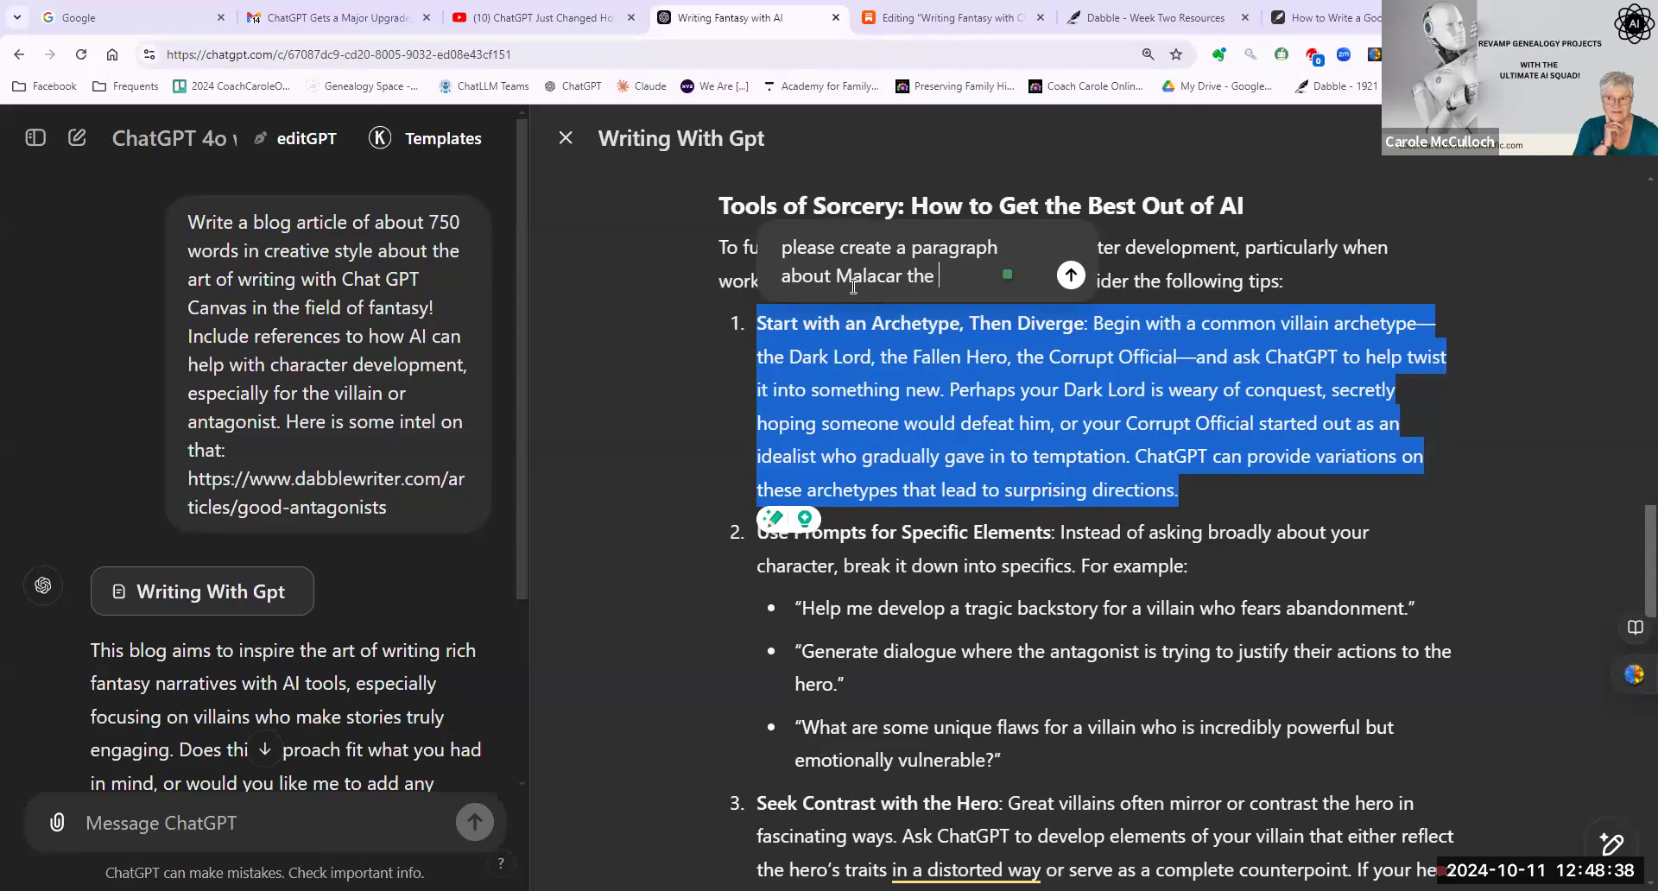
{"action": "type", "text": "villain in my time travelling fantasy"}
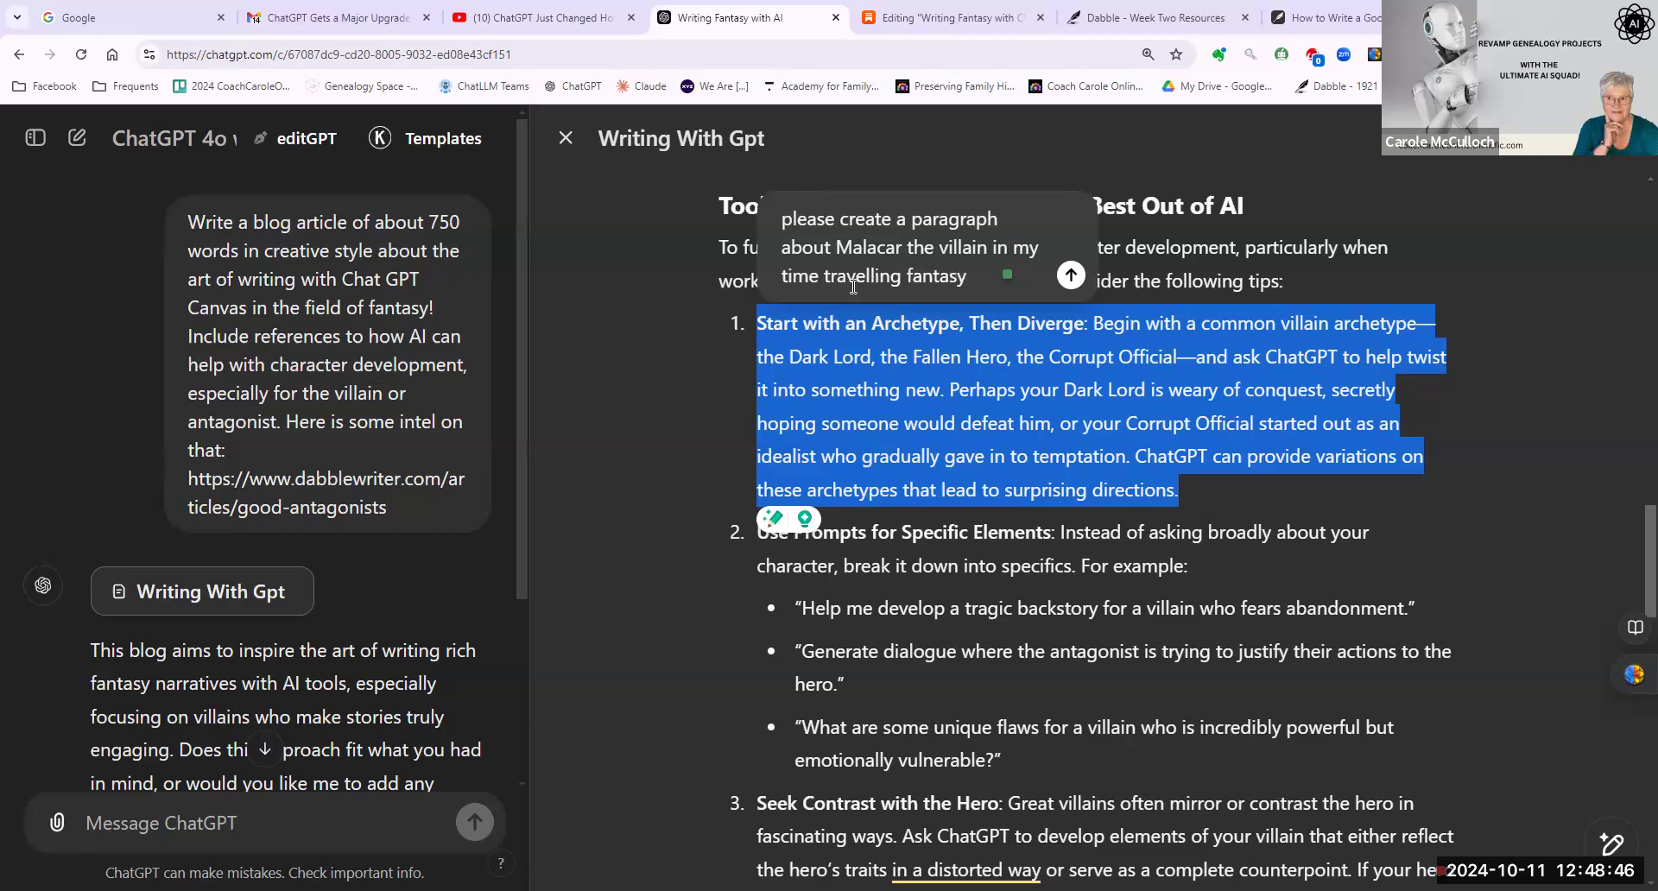
{"action": "scroll", "coordinate": [898, 302], "scroll_direction": "up", "scroll_amount": 1}
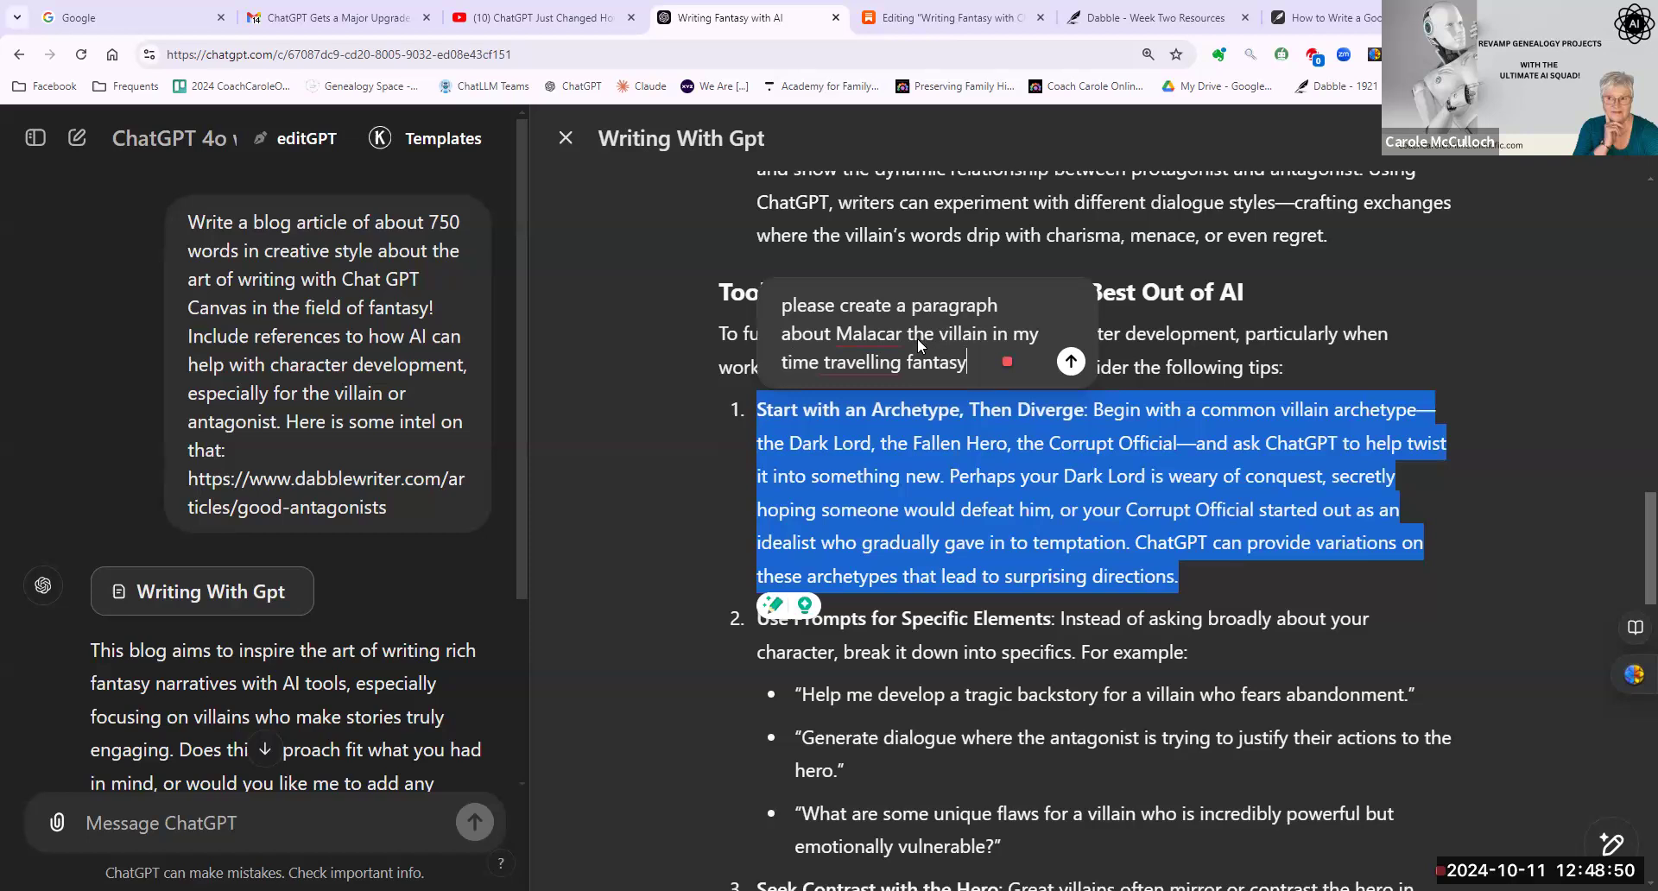
{"action": "mouse_move", "coordinate": [869, 335]}
{"action": "left_click", "coordinate": [1071, 361]}
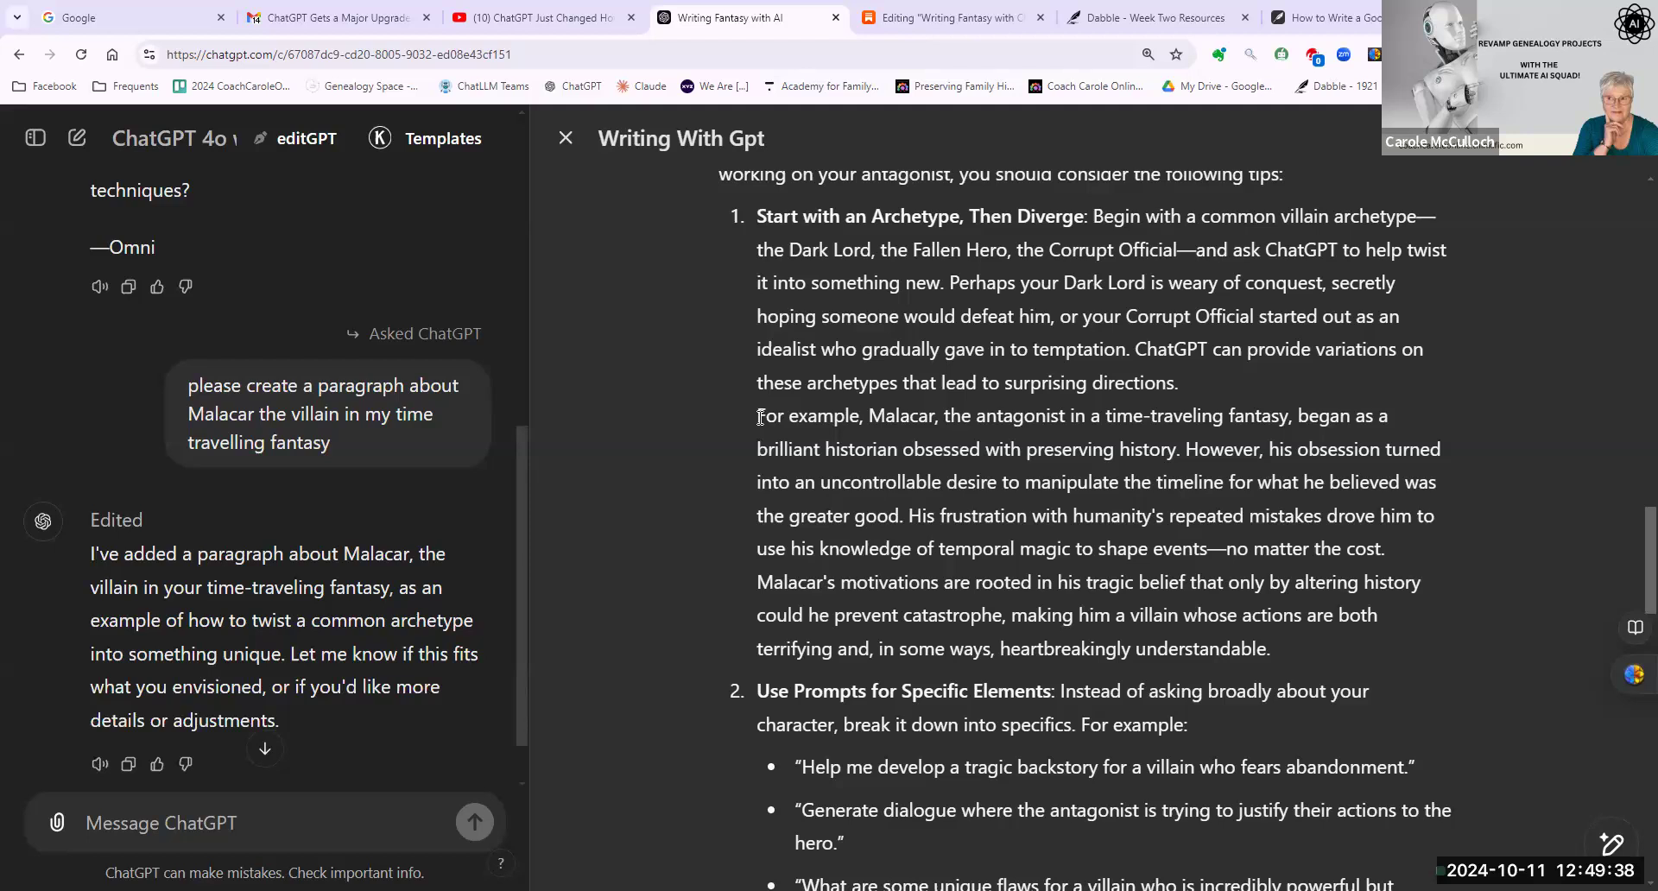
{"action": "key", "text": "Return"}
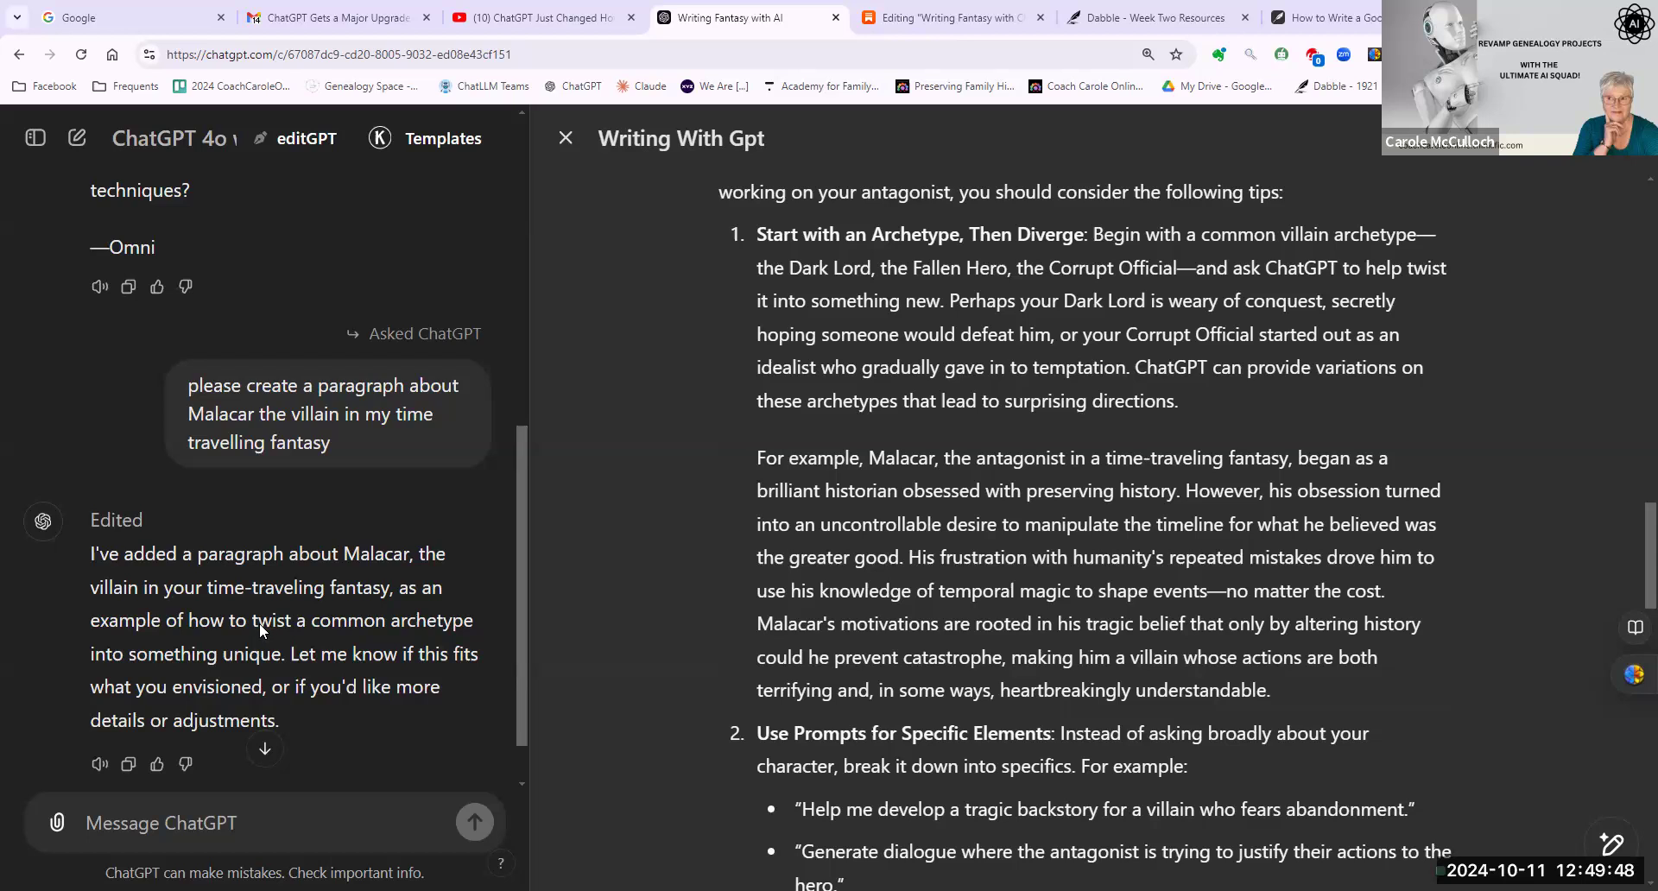
Read ChatGPT's reply about twisting a common archetype and the added Malacar paragraph through to its final sentence.
{"action": "left_click_drag", "start_coordinate": [254, 622], "coordinate": [294, 643]}
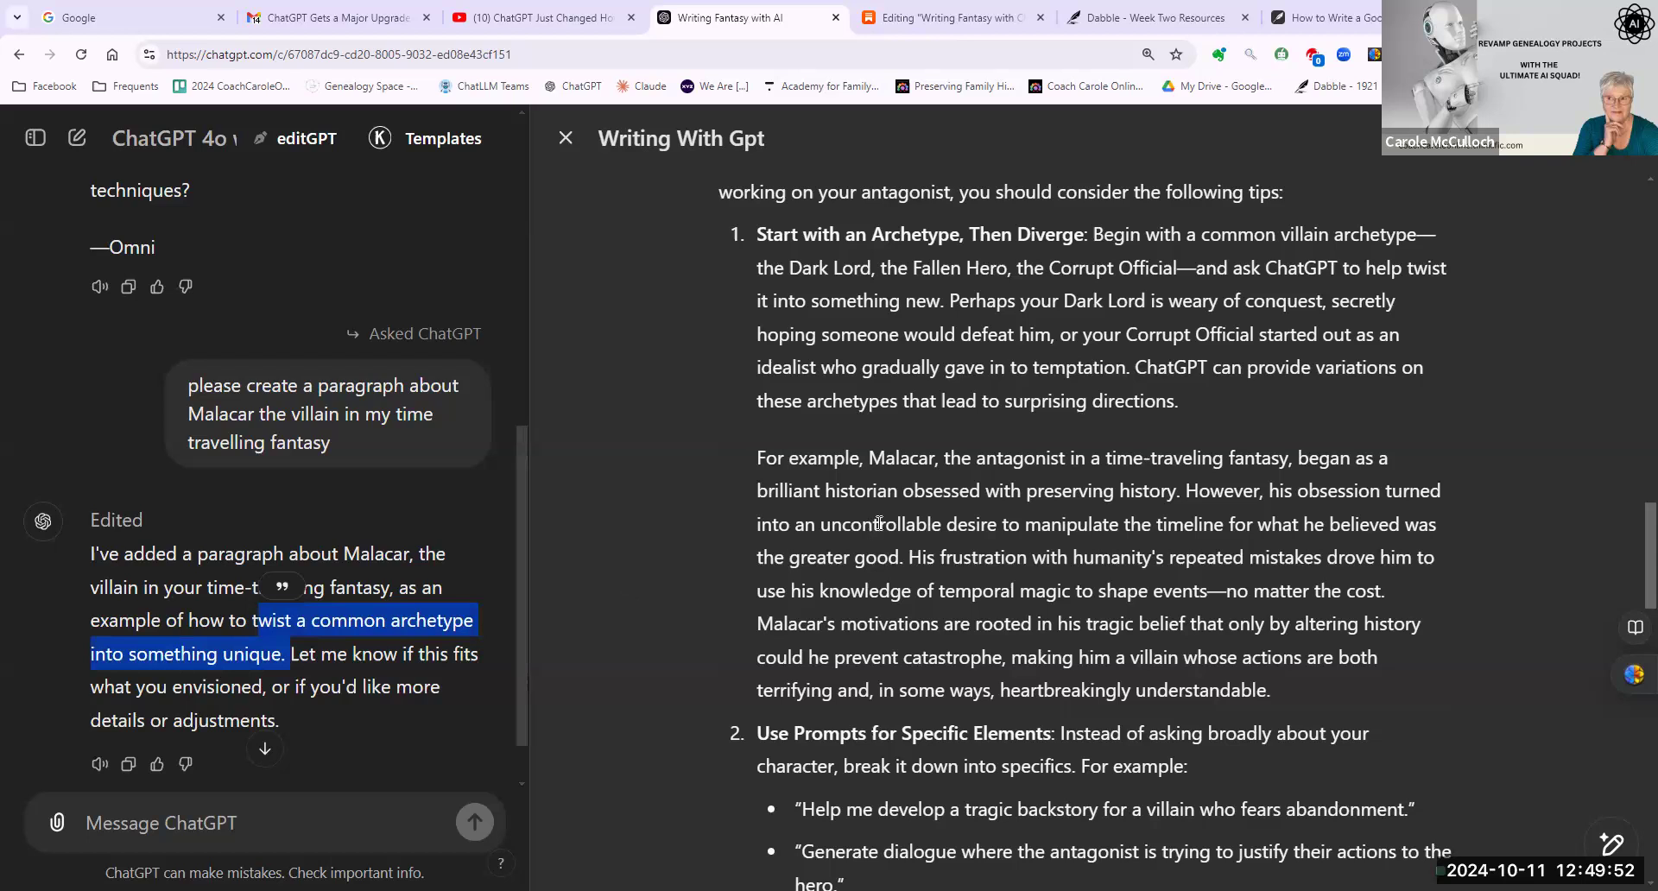
{"action": "left_click_drag", "start_coordinate": [942, 459], "coordinate": [1345, 486]}
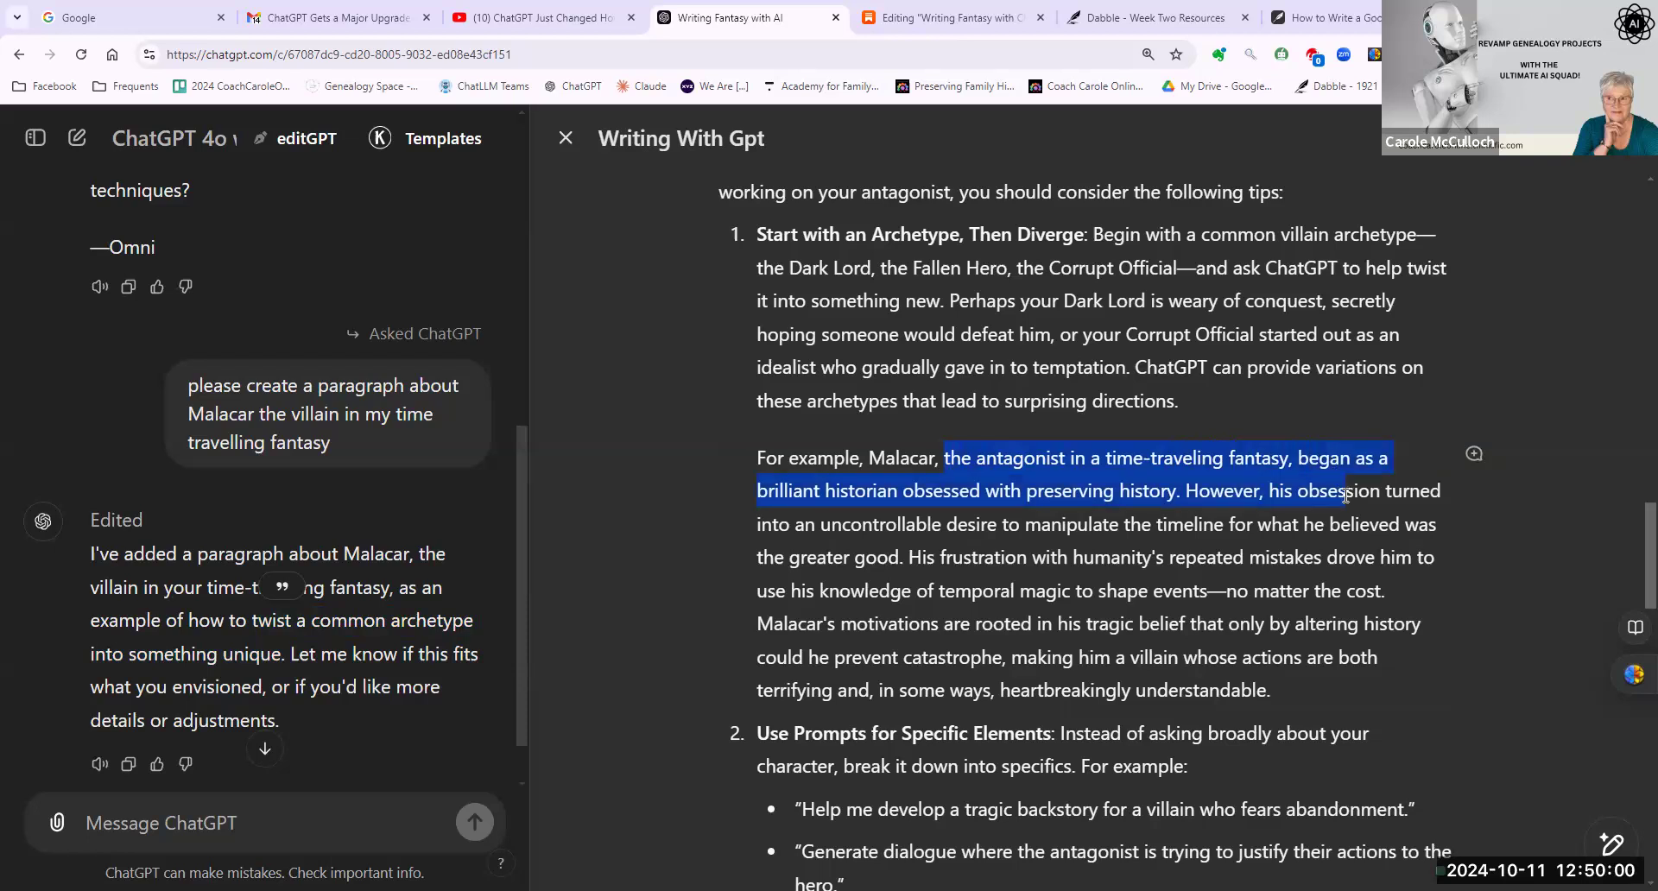
{"action": "left_click_drag", "start_coordinate": [1345, 494], "coordinate": [1437, 528]}
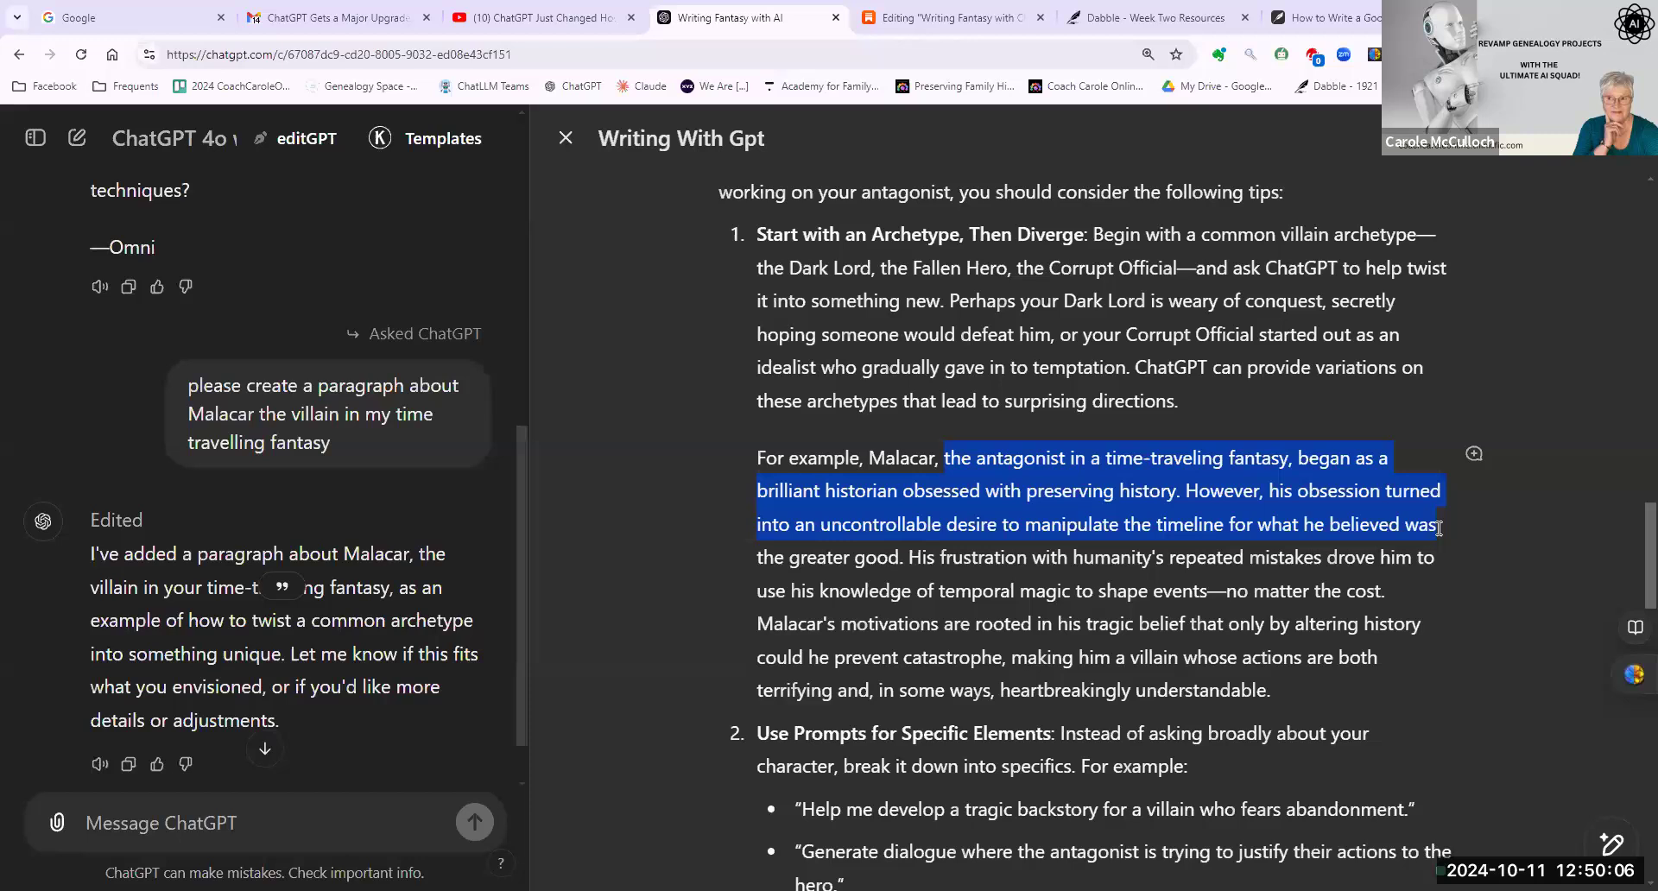
{"action": "left_click_drag", "start_coordinate": [1437, 528], "coordinate": [1332, 581]}
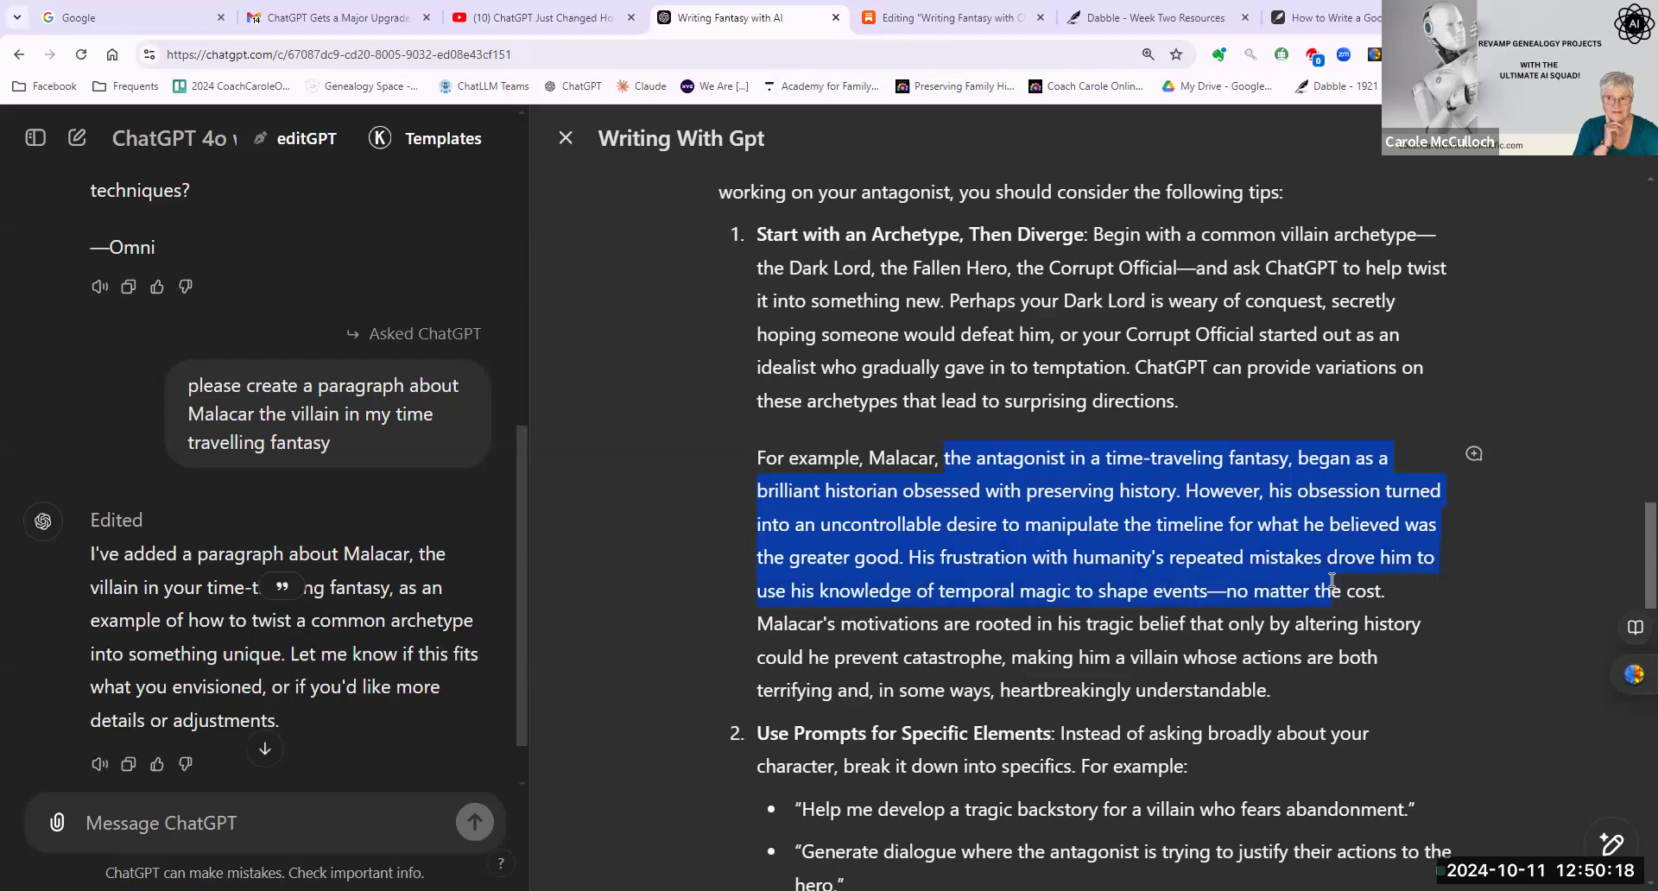
{"action": "left_click_drag", "start_coordinate": [1332, 581], "coordinate": [1397, 593]}
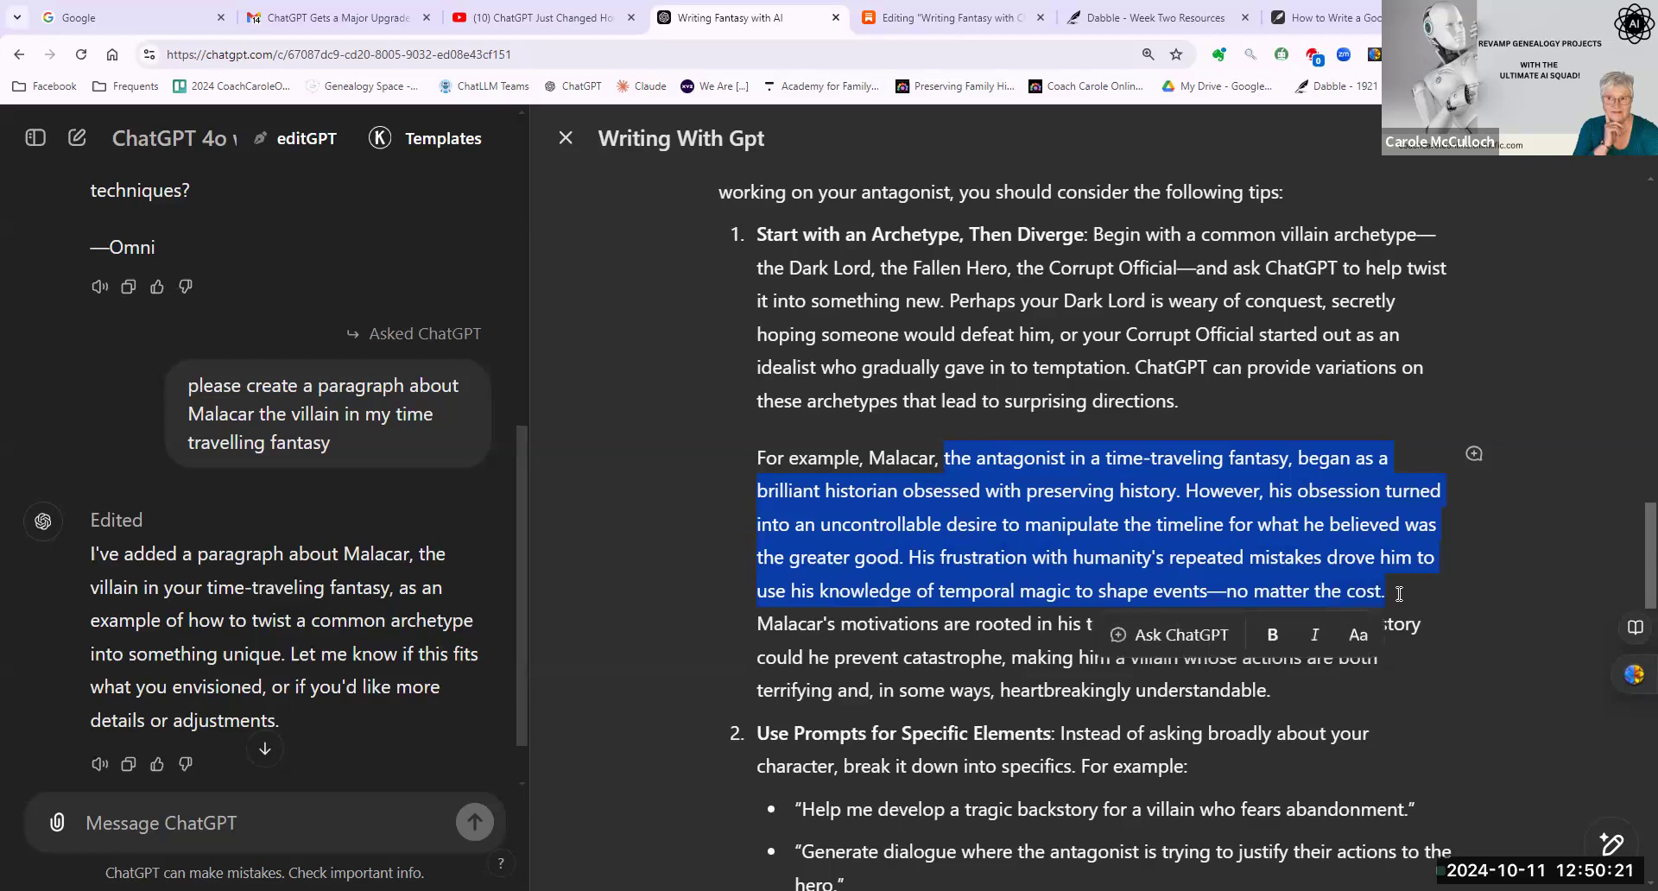
{"action": "left_click", "coordinate": [758, 625]}
{"action": "left_click_drag", "start_coordinate": [758, 624], "coordinate": [1187, 642]}
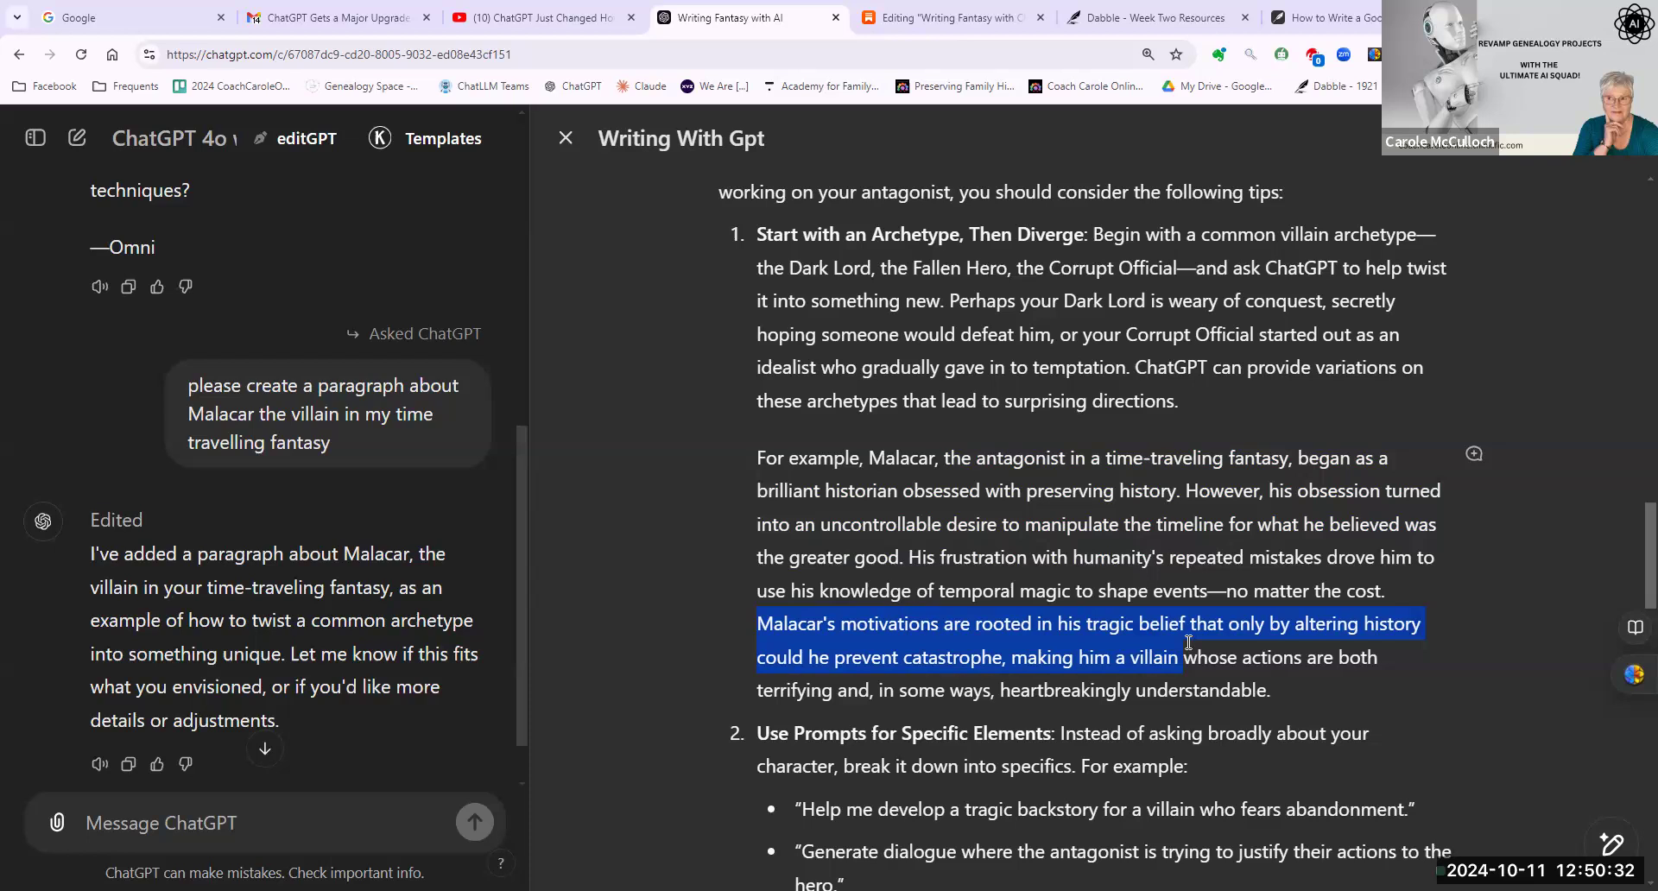
{"action": "left_click_drag", "start_coordinate": [1187, 642], "coordinate": [1276, 690]}
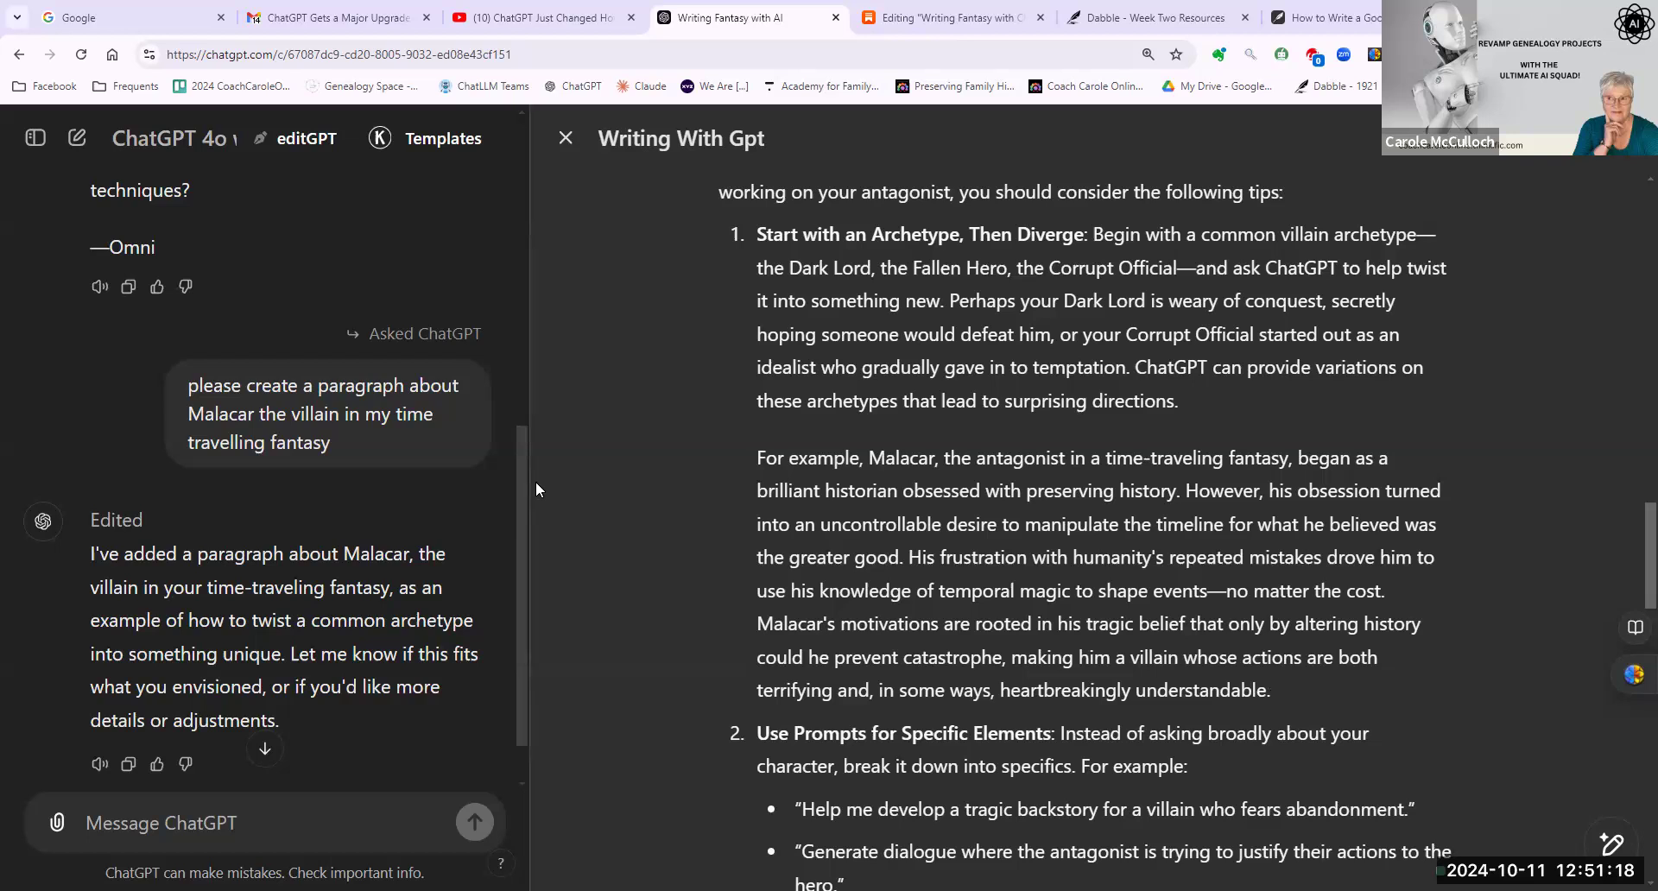
Review the end of the chat reply and the article's example prompts under "Use Prompts for Specific Elements".
{"action": "left_click_drag", "start_coordinate": [517, 456], "coordinate": [544, 521]}
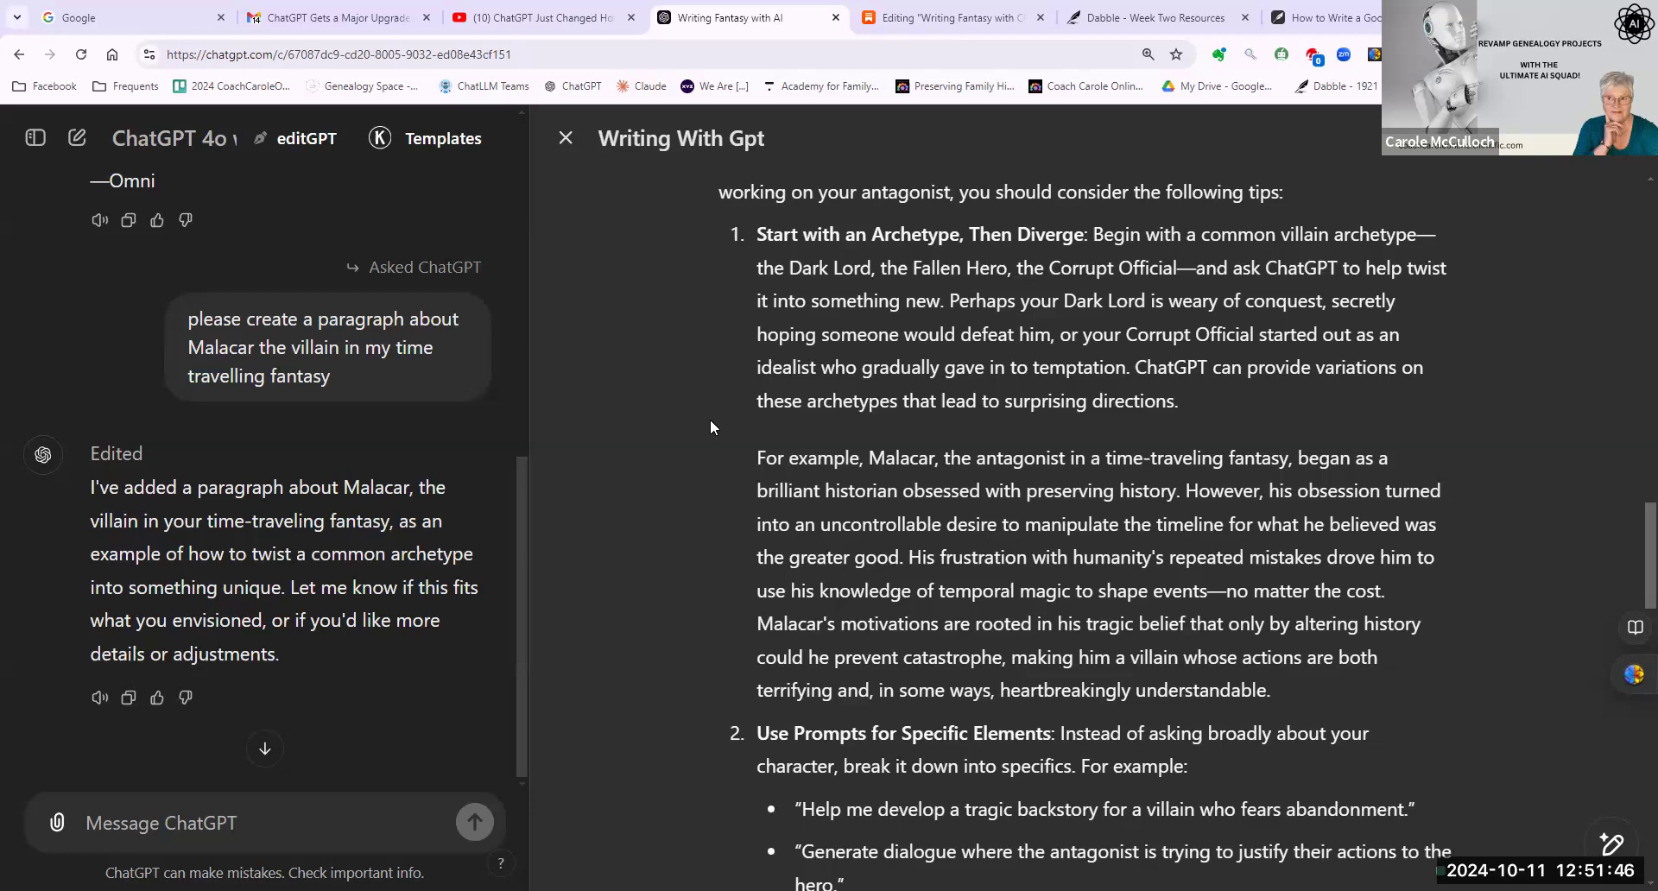
{"action": "scroll", "coordinate": [710, 427], "scroll_direction": "down", "scroll_amount": 3}
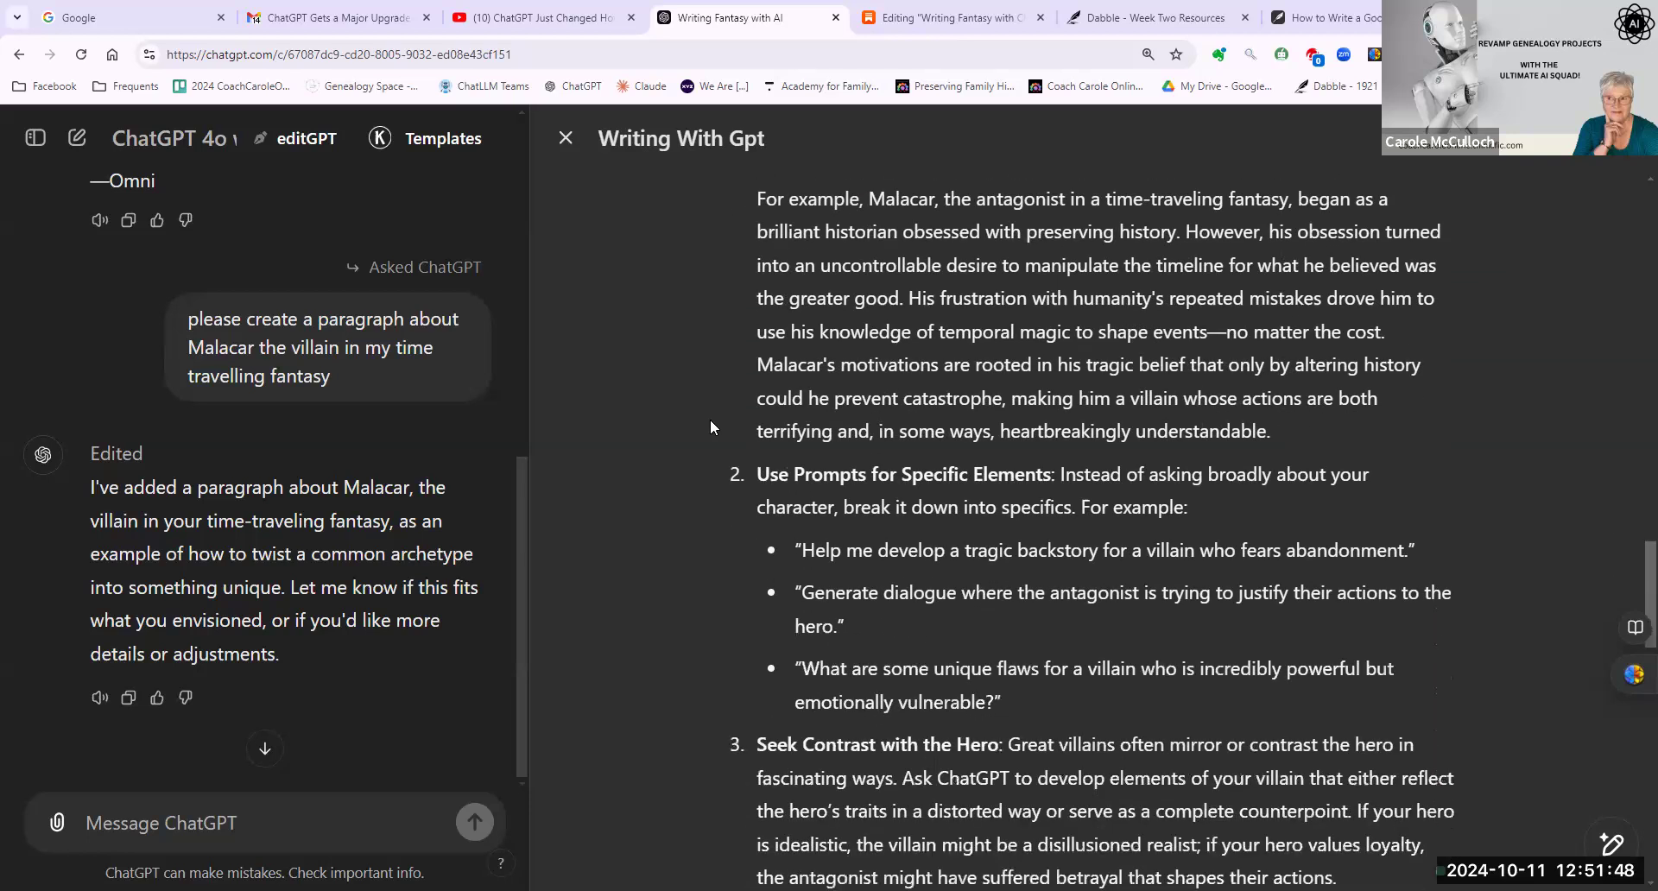
{"action": "scroll", "coordinate": [711, 421], "scroll_direction": "down", "scroll_amount": 1}
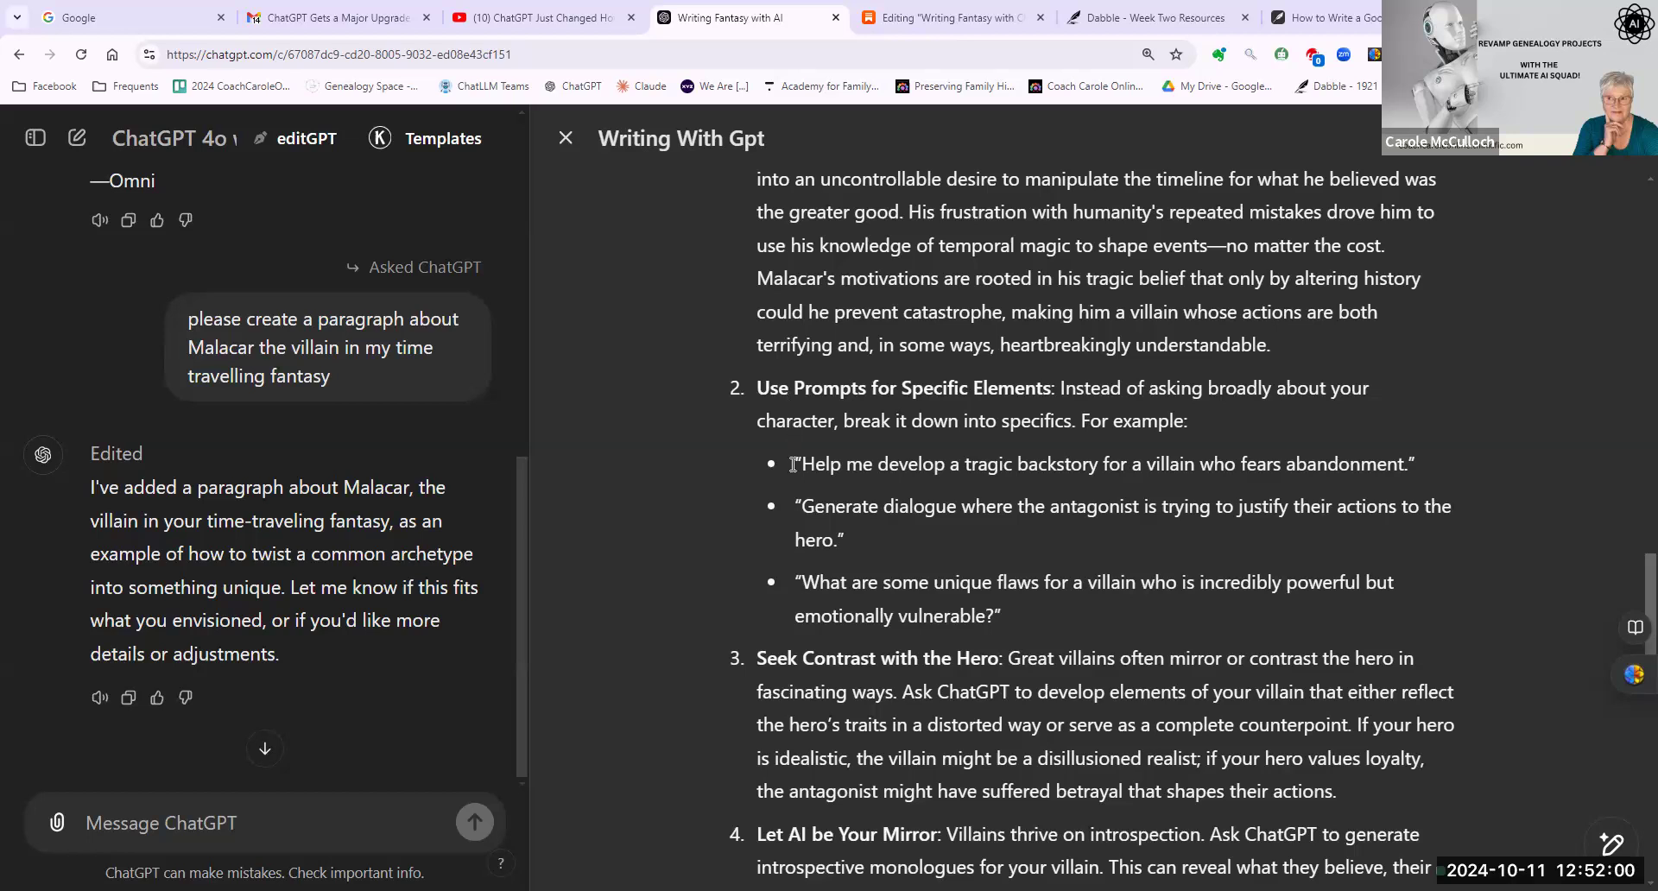
{"action": "left_click_drag", "start_coordinate": [792, 464], "coordinate": [1422, 463]}
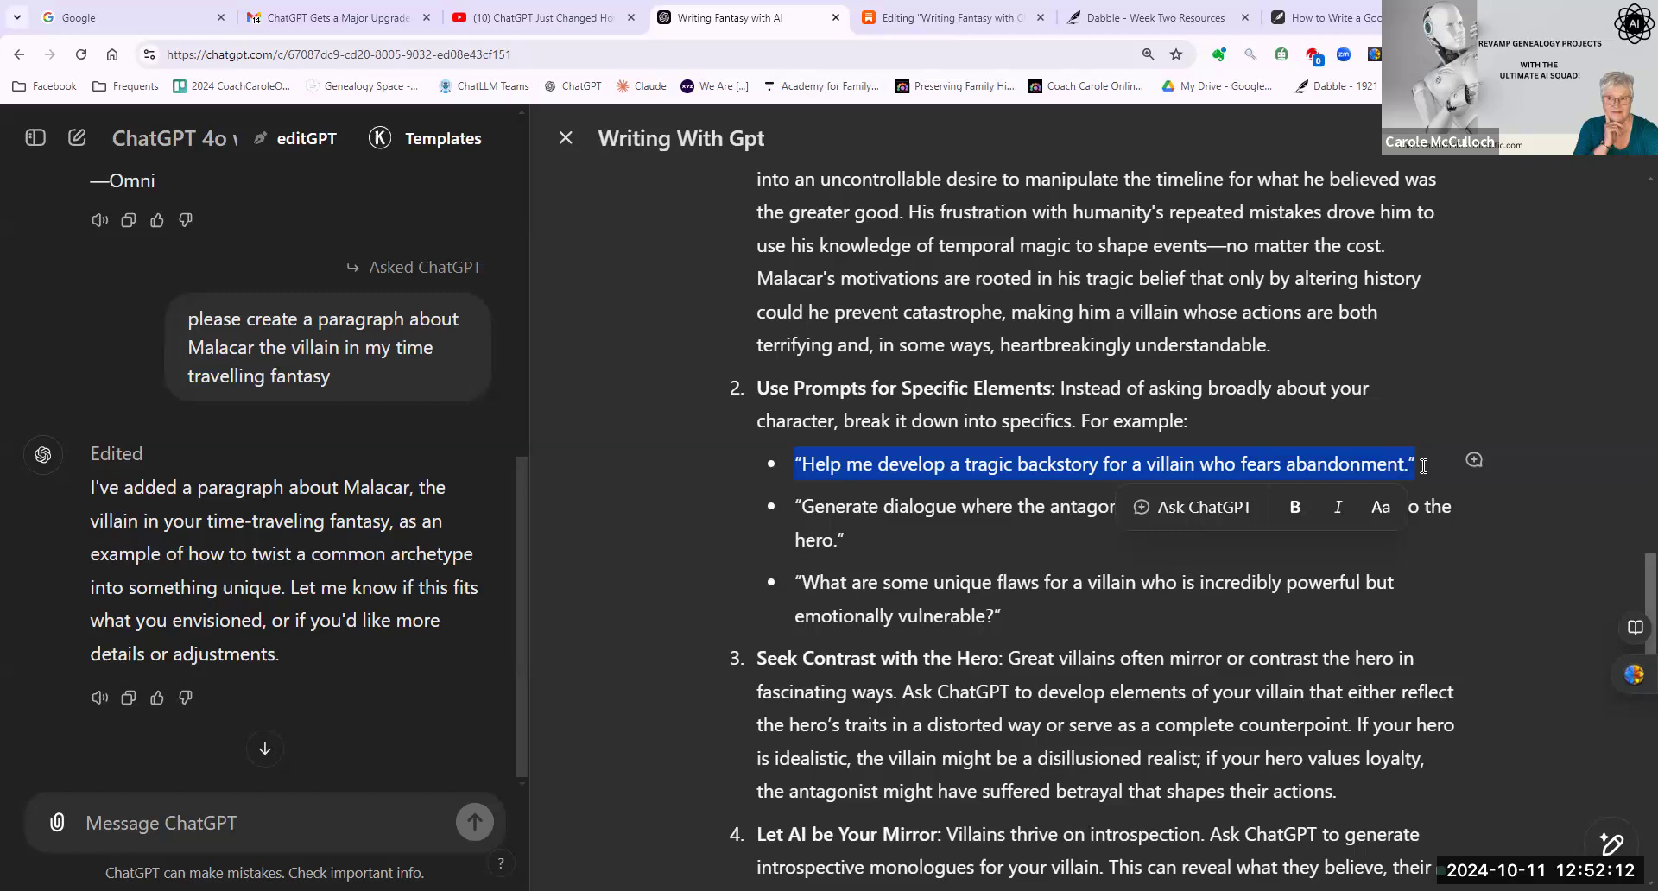
{"action": "left_click", "coordinate": [1191, 509]}
{"action": "key", "text": "Escape"}
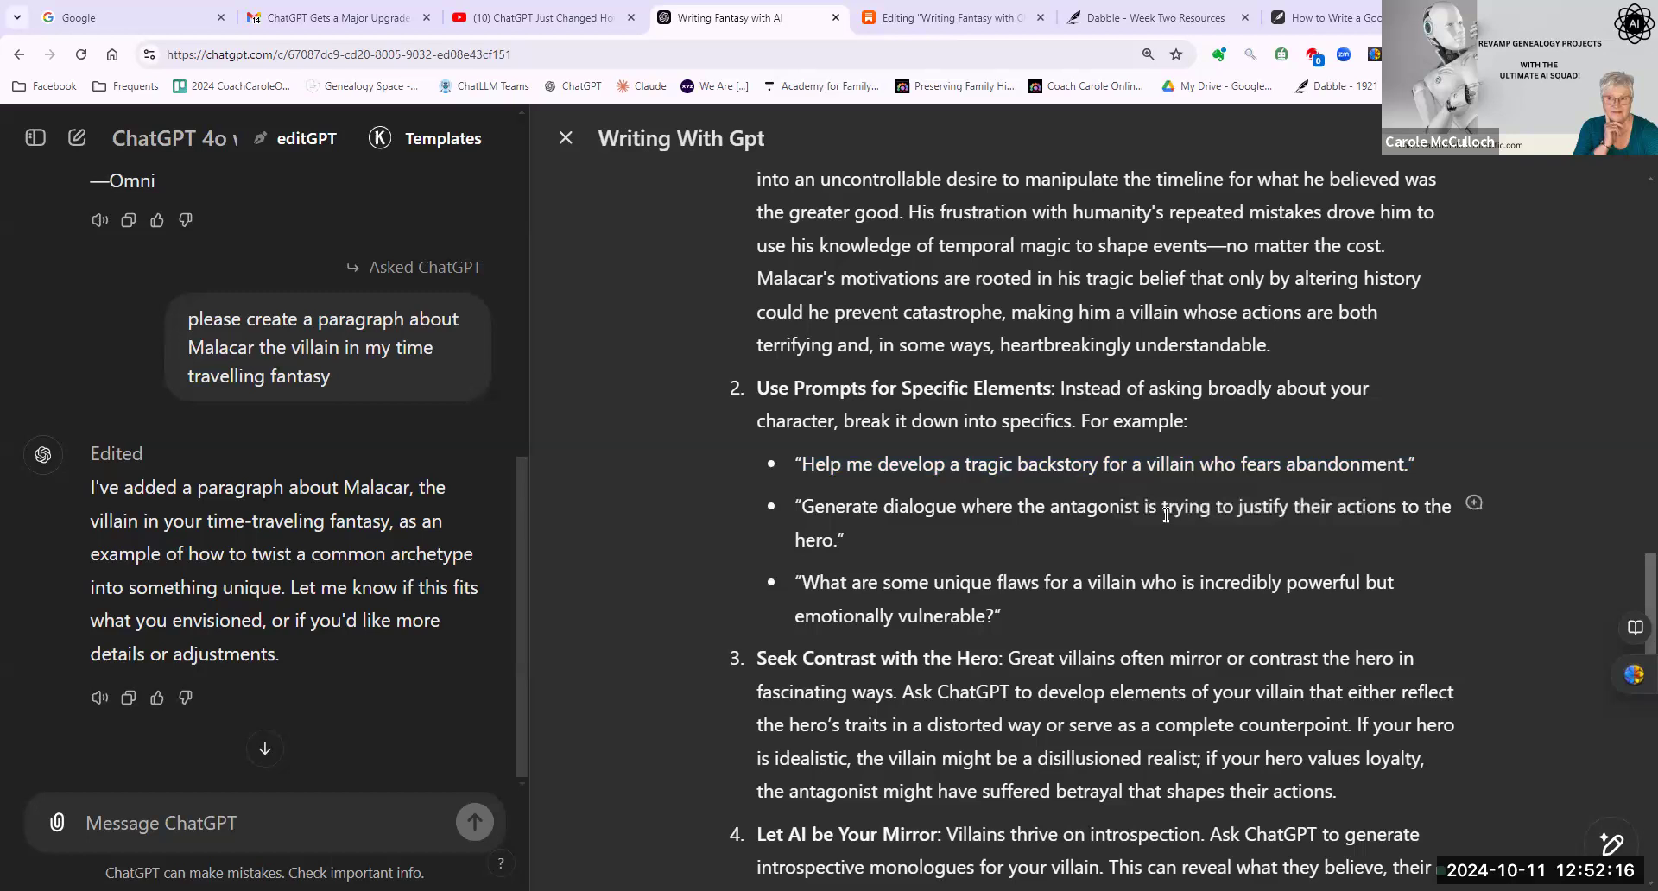
Ask ChatGPT on the "Help me develop a tragic backstory" example prompt to "develop a backstory for Malacar within 150 words".
{"action": "left_click_drag", "start_coordinate": [1416, 463], "coordinate": [792, 468]}
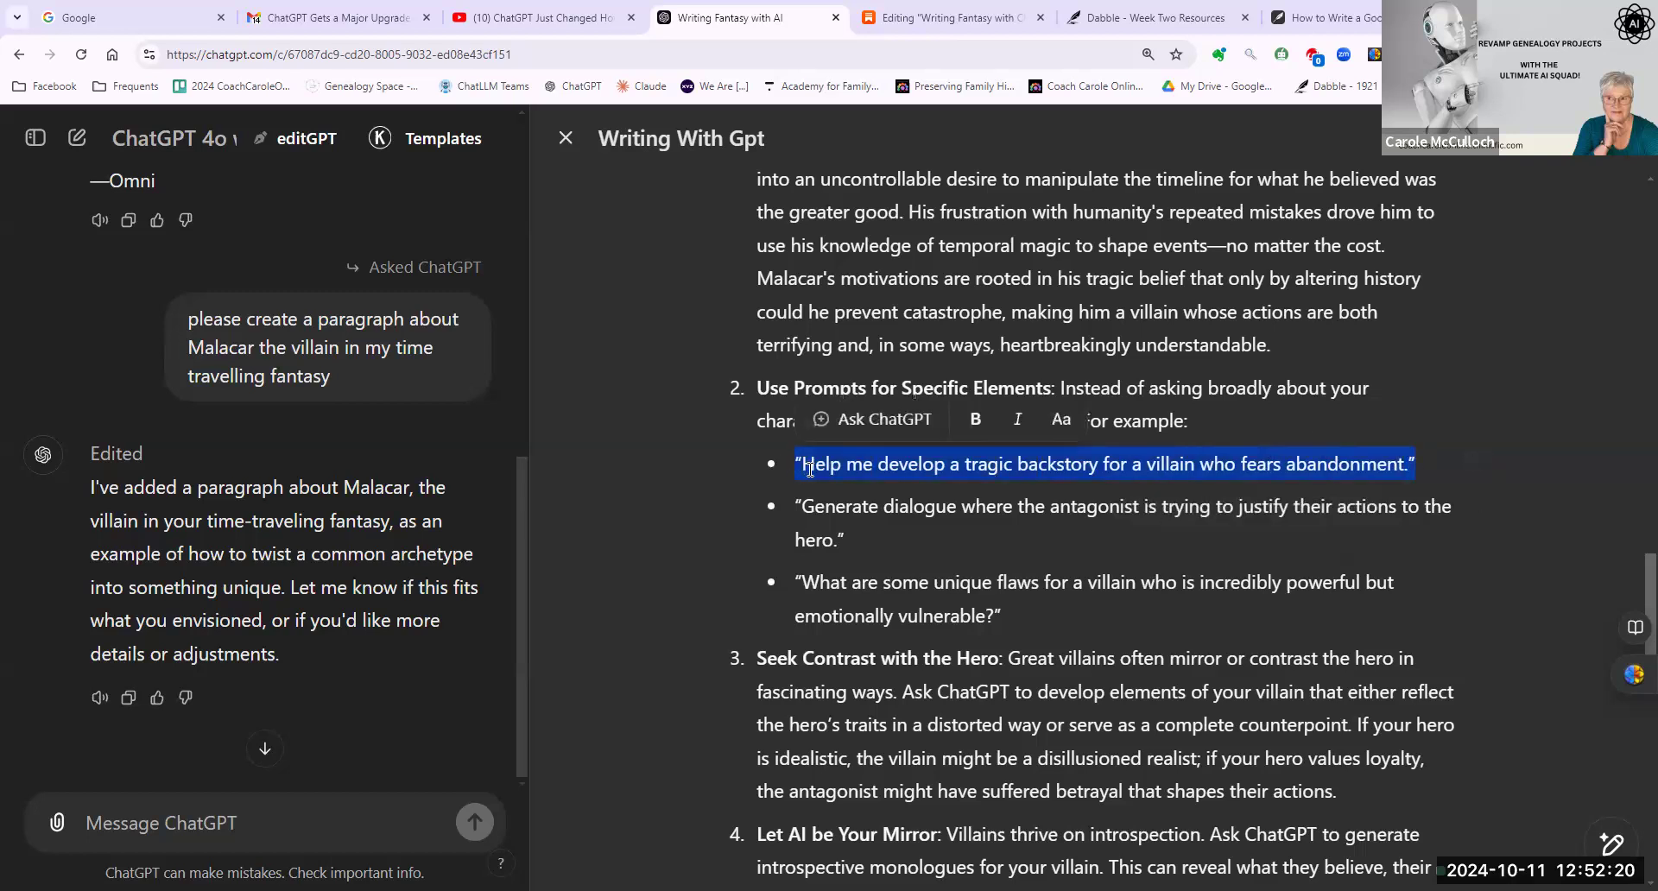
{"action": "left_click", "coordinate": [853, 420]}
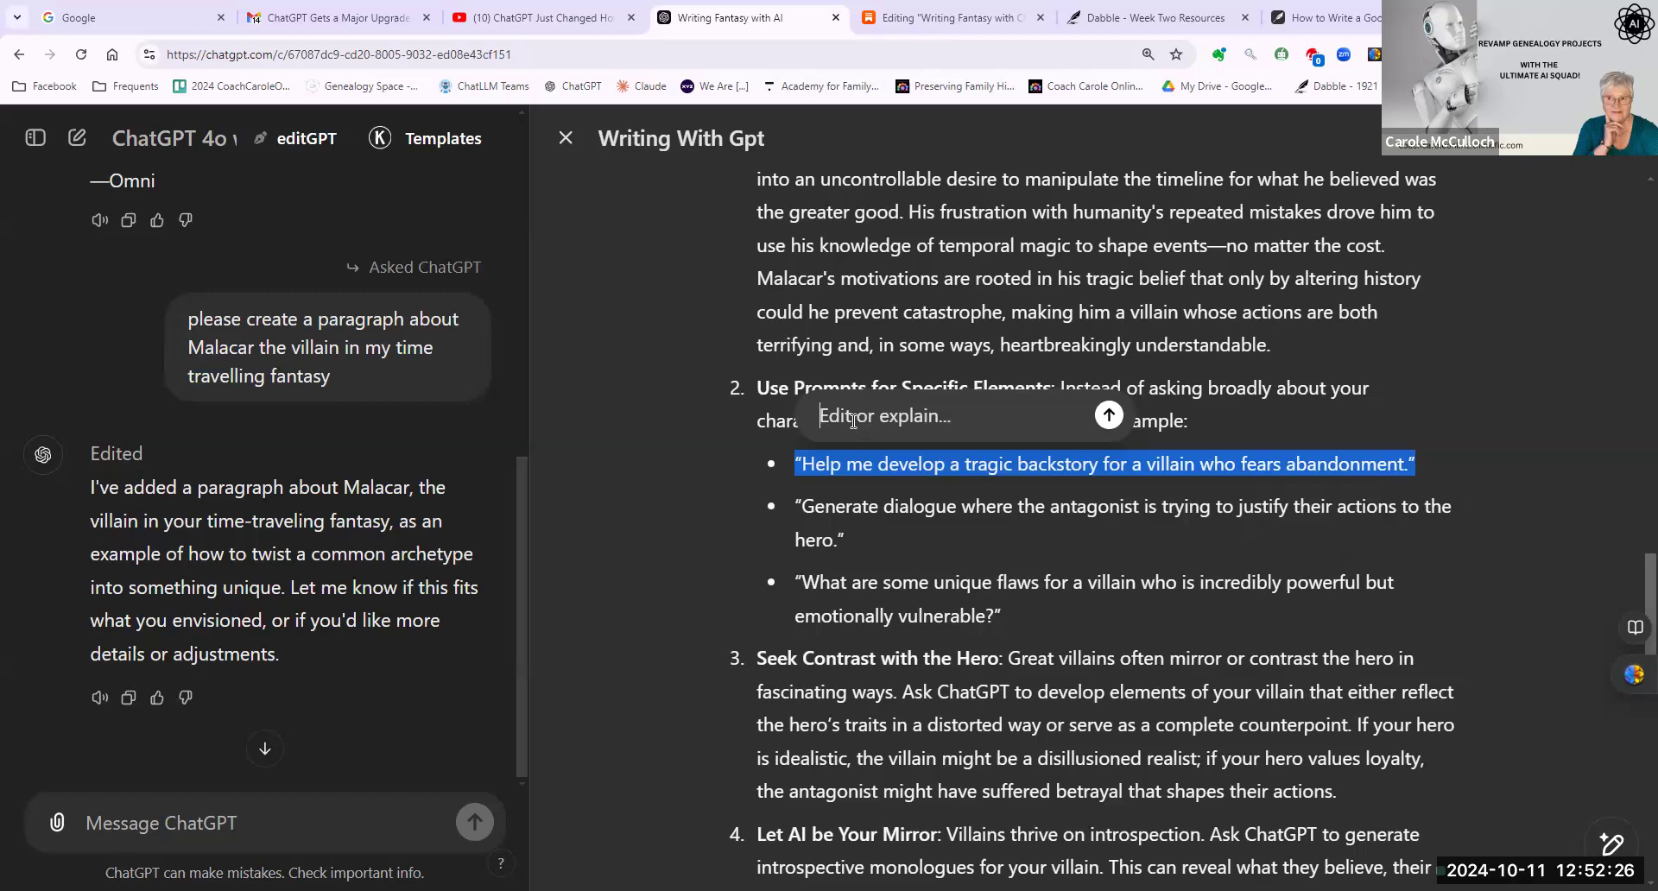
{"action": "type", "text": "dev"}
{"action": "type", "text": "elop a backs"}
{"action": "type", "text": "tr"}
{"action": "type", "text": "ory fo"}
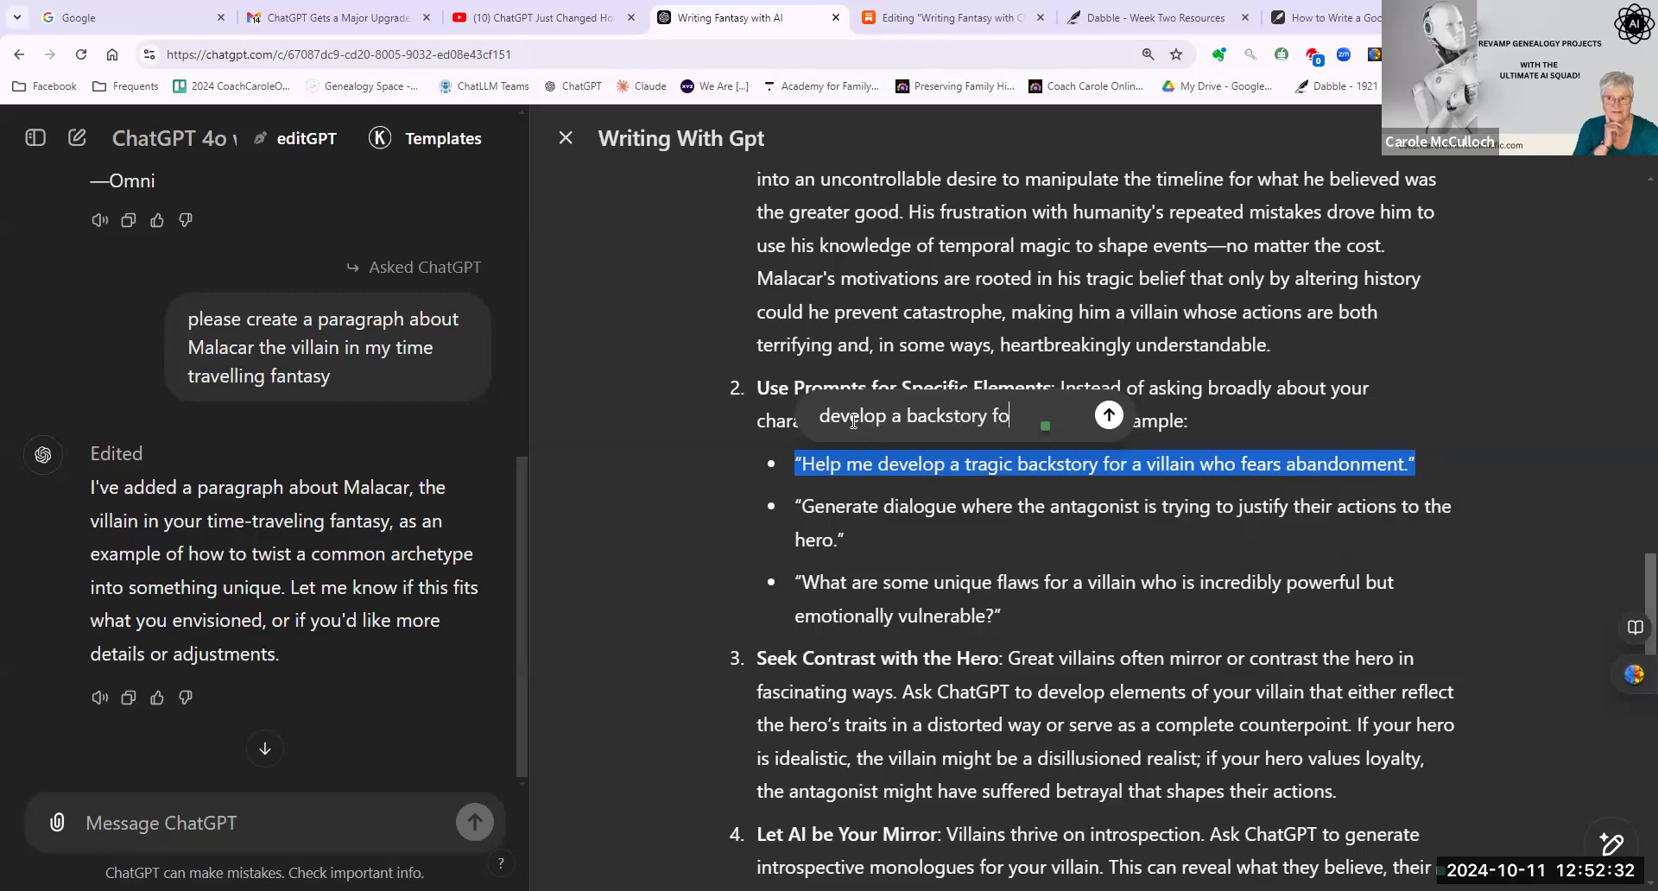
{"action": "type", "text": "r Malacar"}
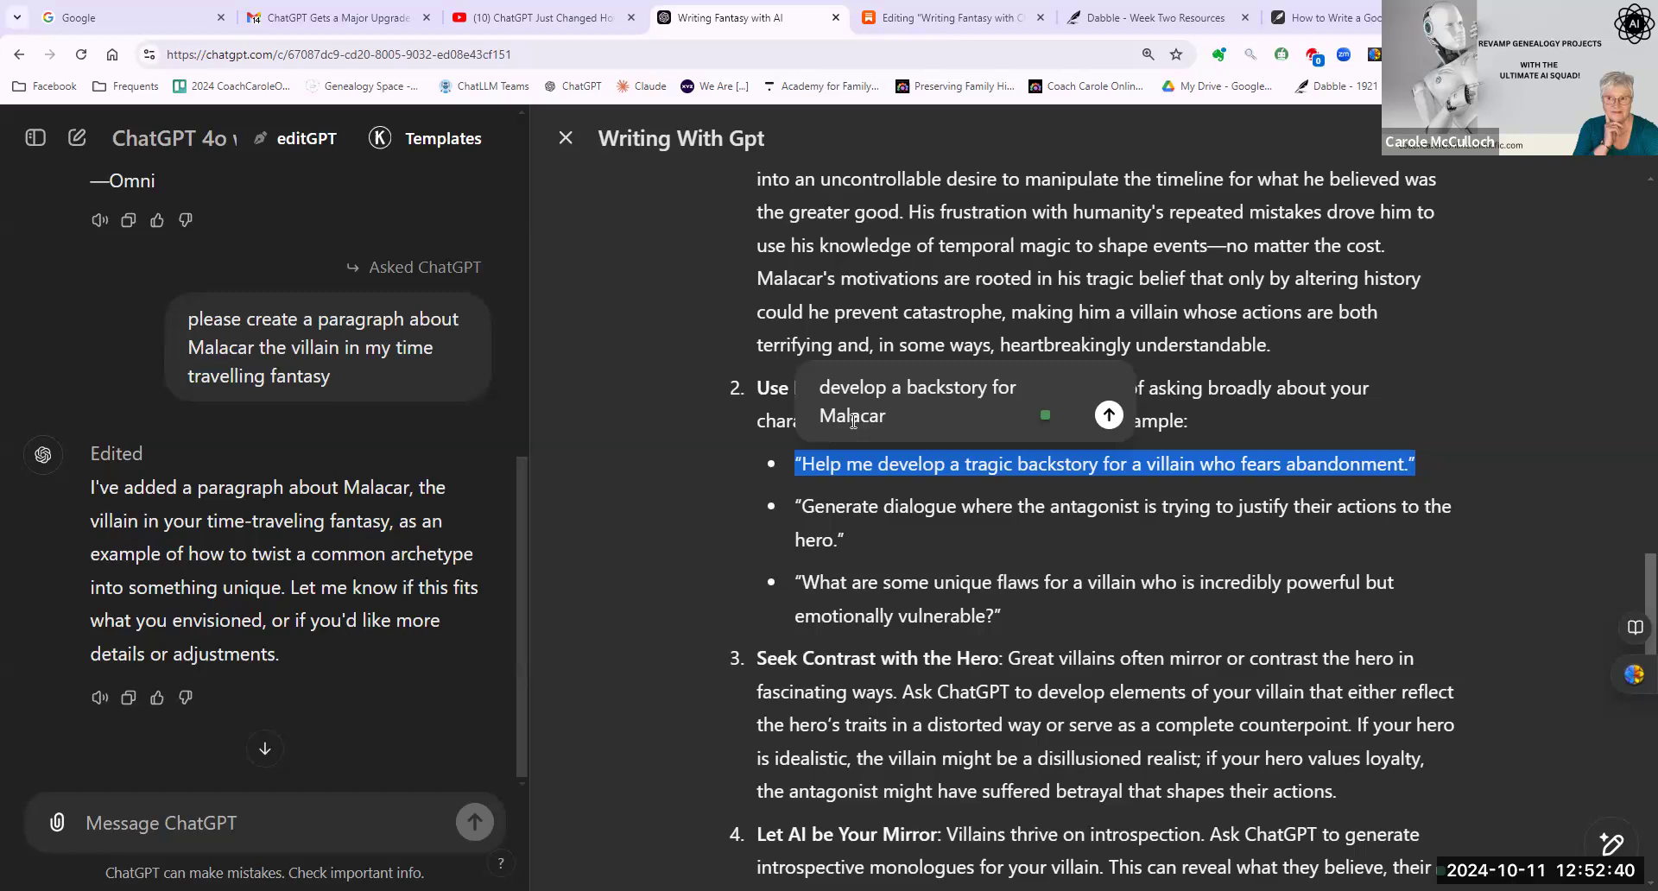
{"action": "type", "text": "within 150 words"}
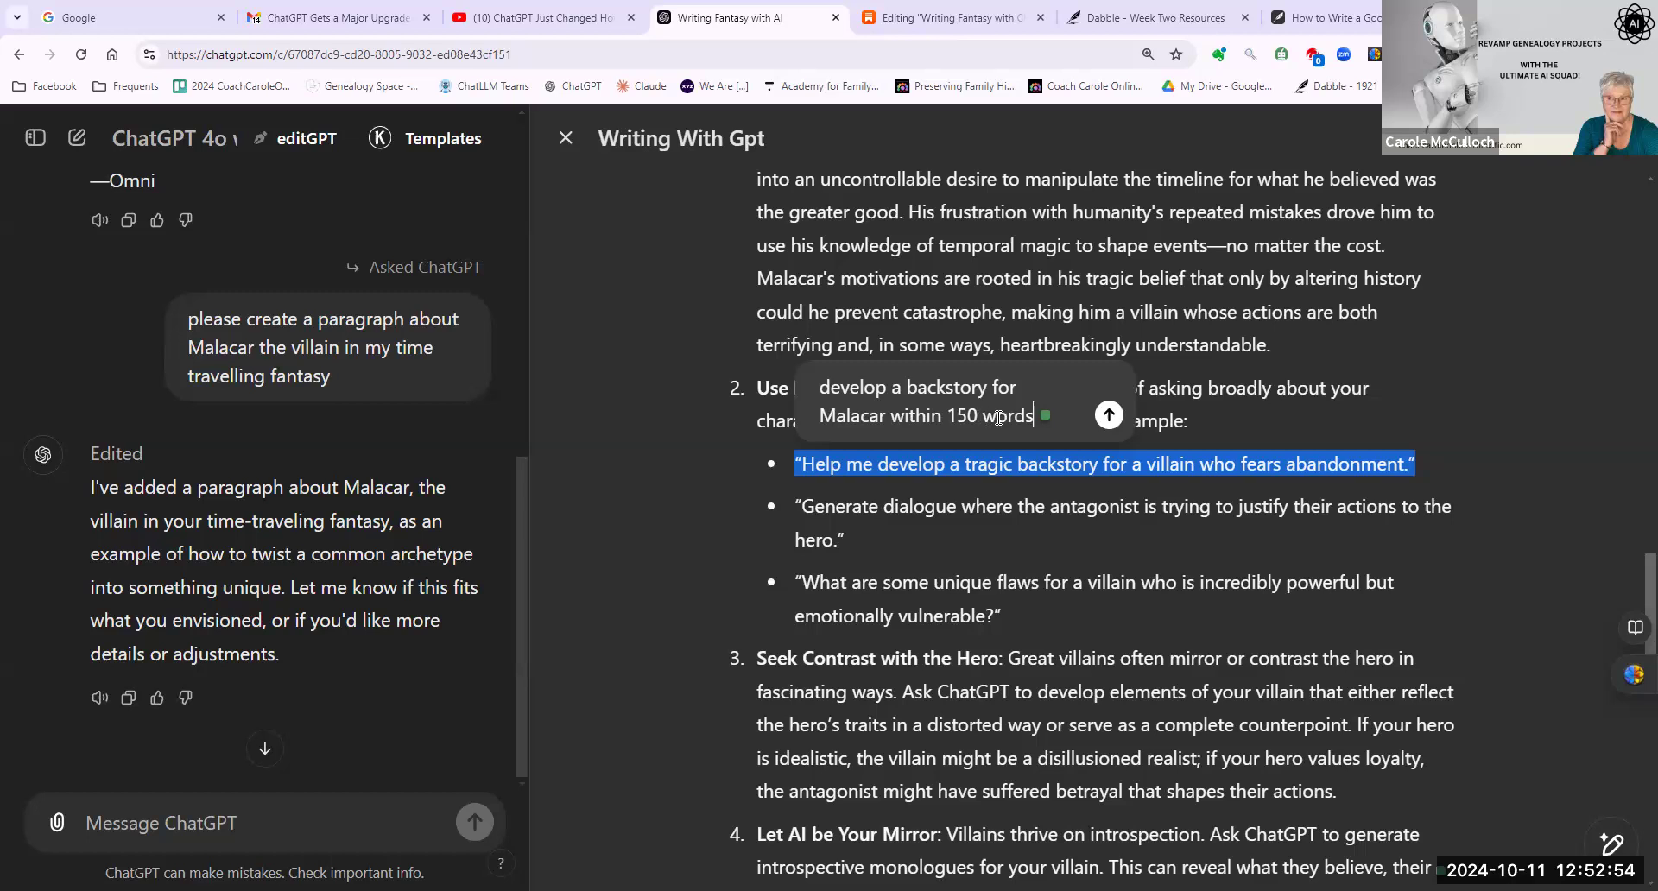
{"action": "left_click", "coordinate": [1109, 415]}
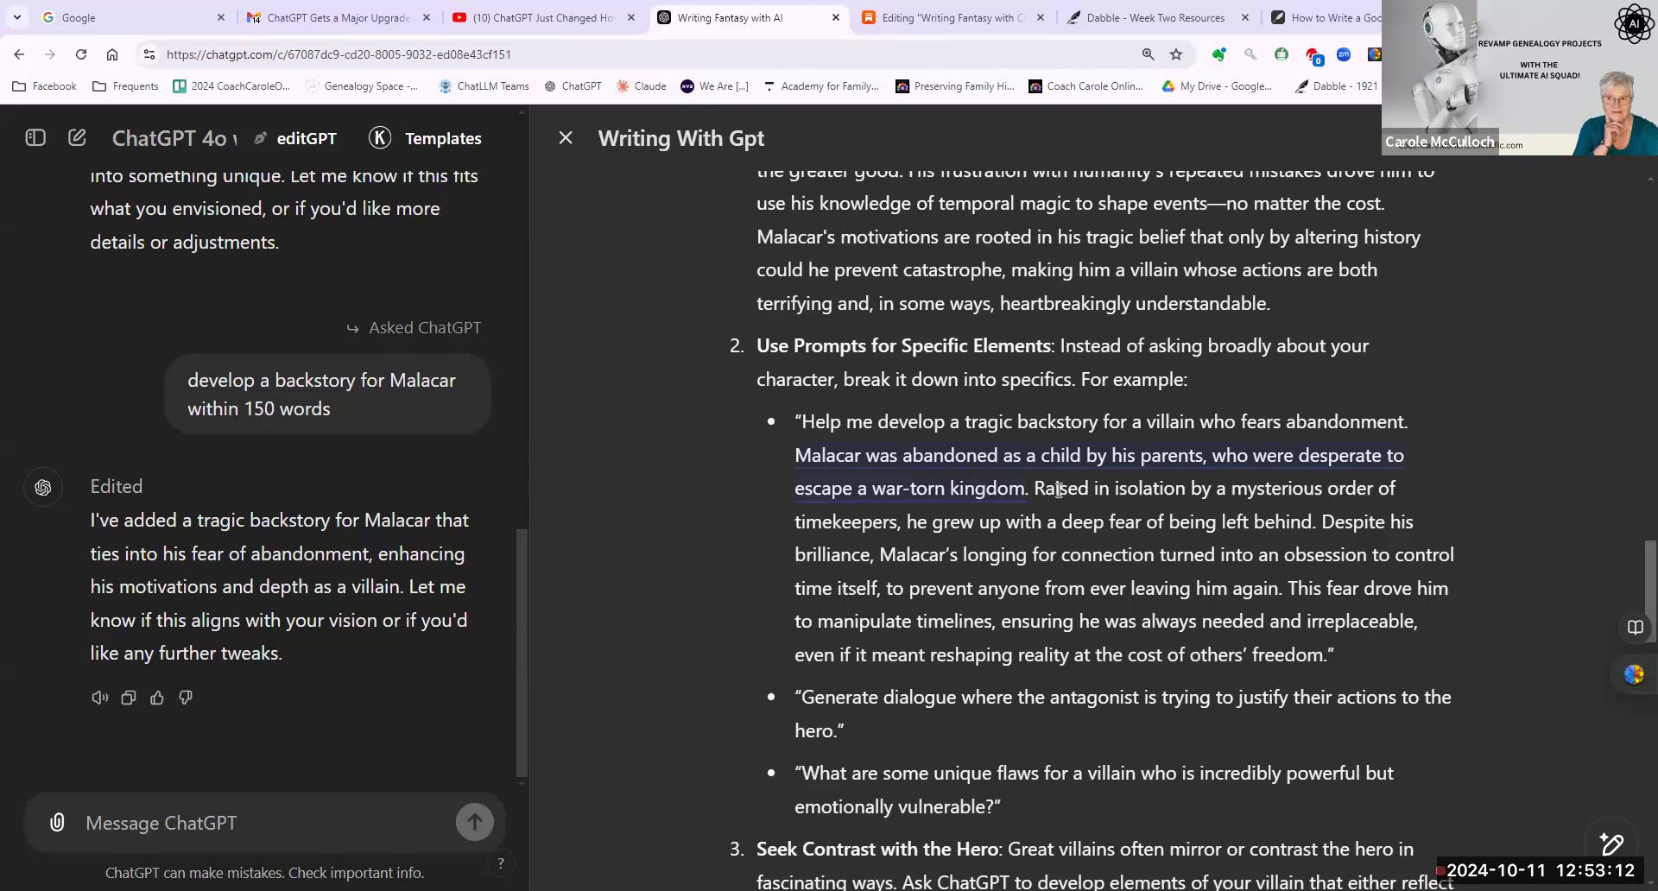
Check the clarity suggestion on "with a deep fear of", and accept the active-voice rewrite of the sentence about Malacar's abandonment as a child.
{"action": "left_click_drag", "start_coordinate": [991, 455], "coordinate": [1180, 462]}
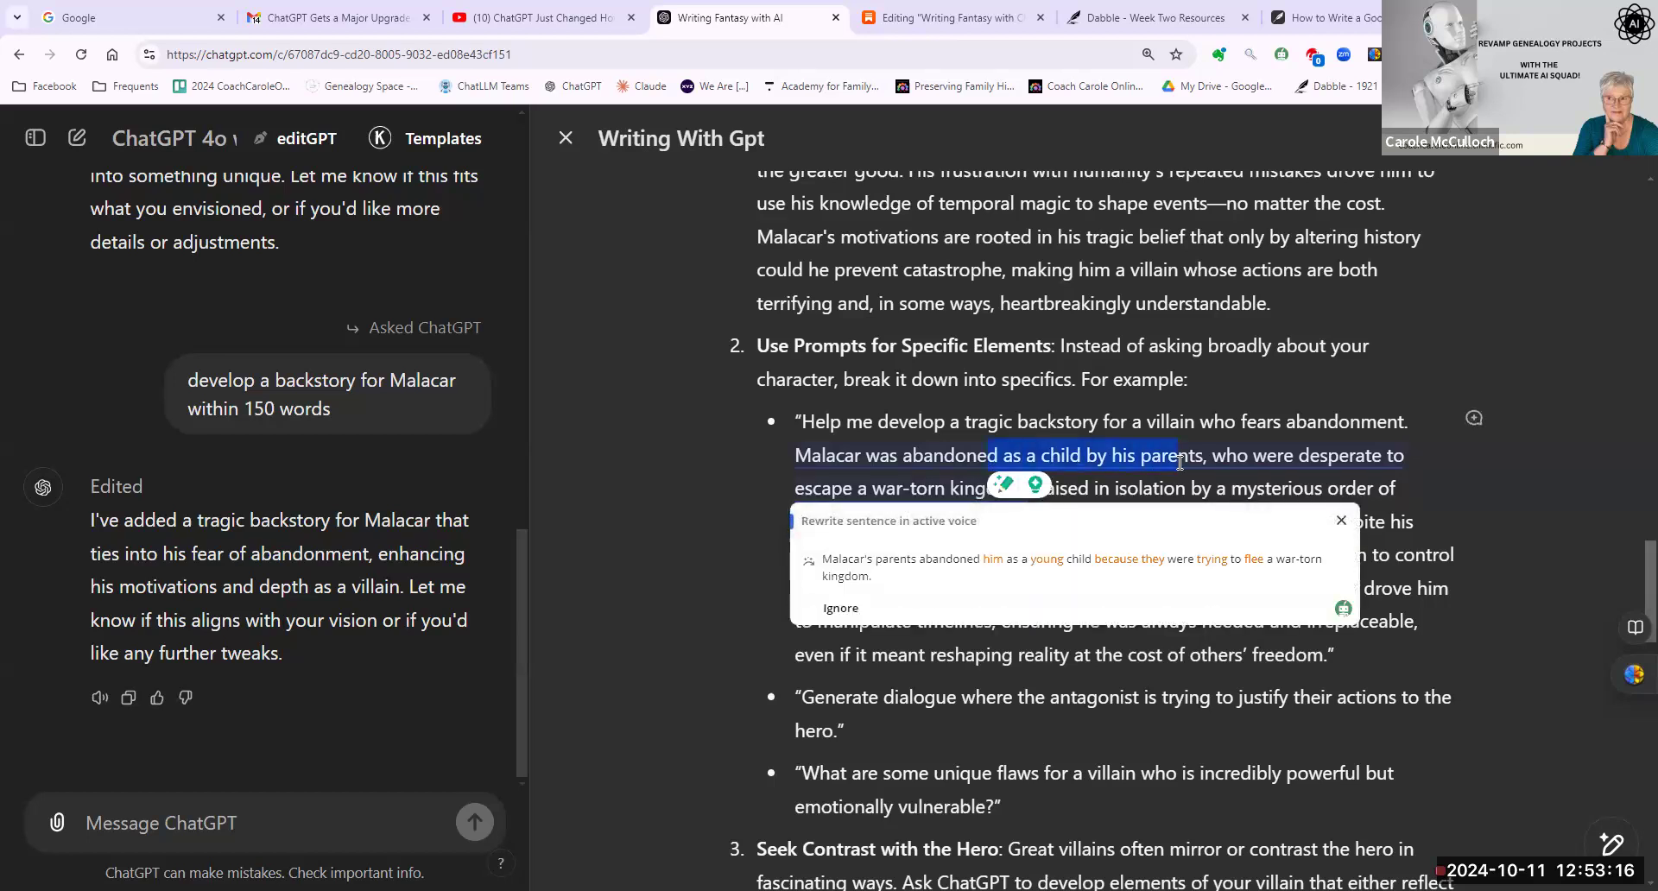
{"action": "left_click", "coordinate": [675, 515]}
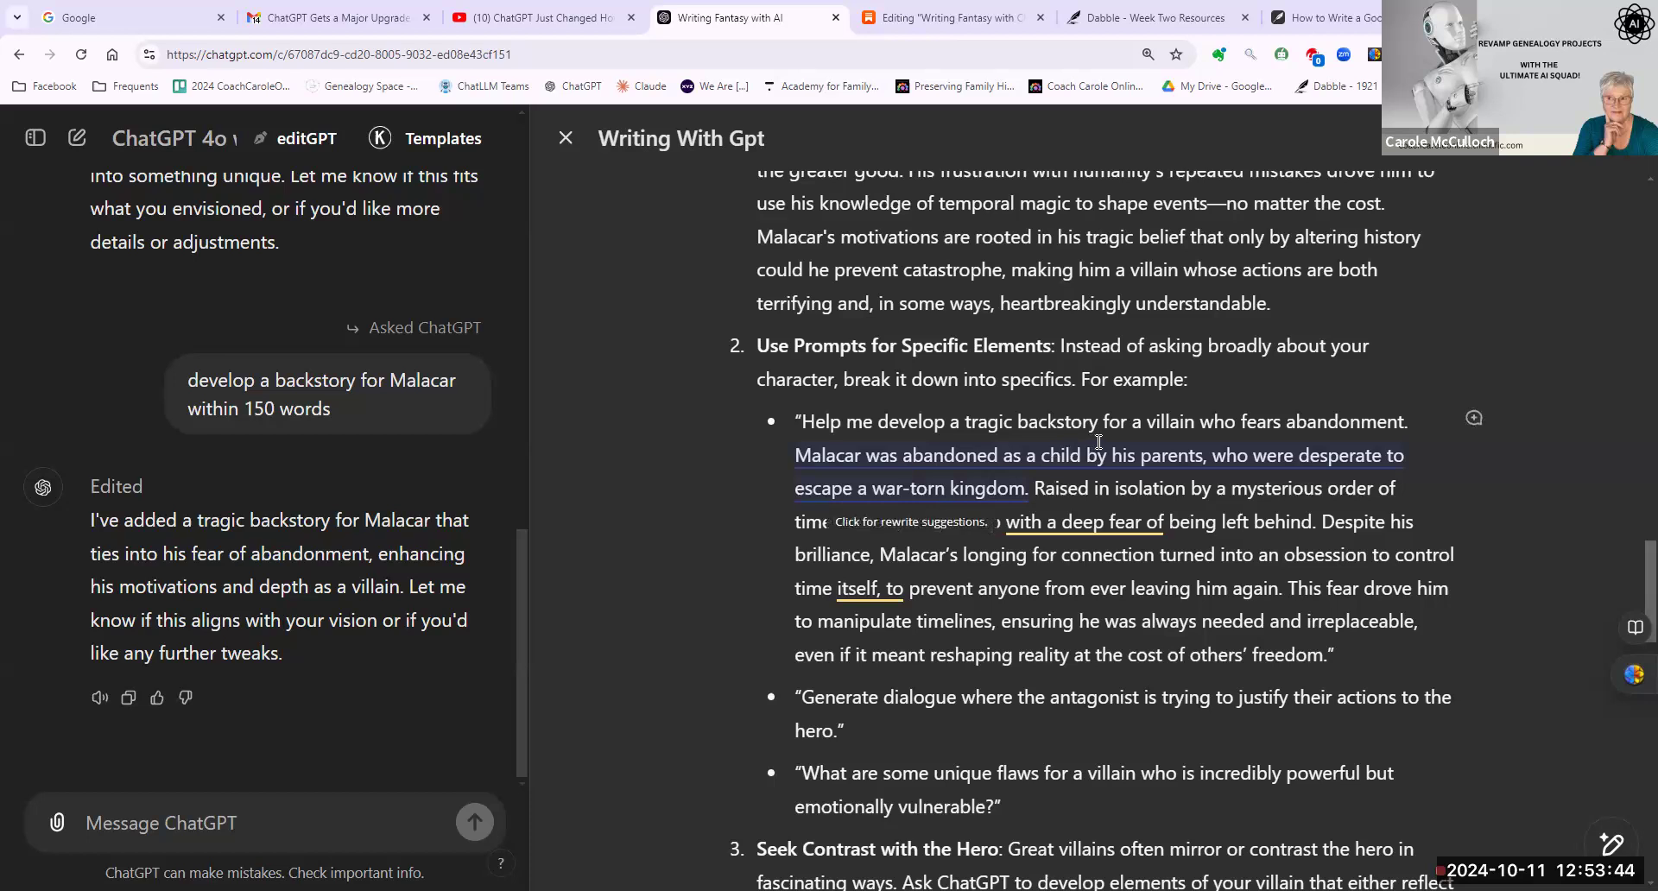
{"action": "left_click", "coordinate": [1096, 527]}
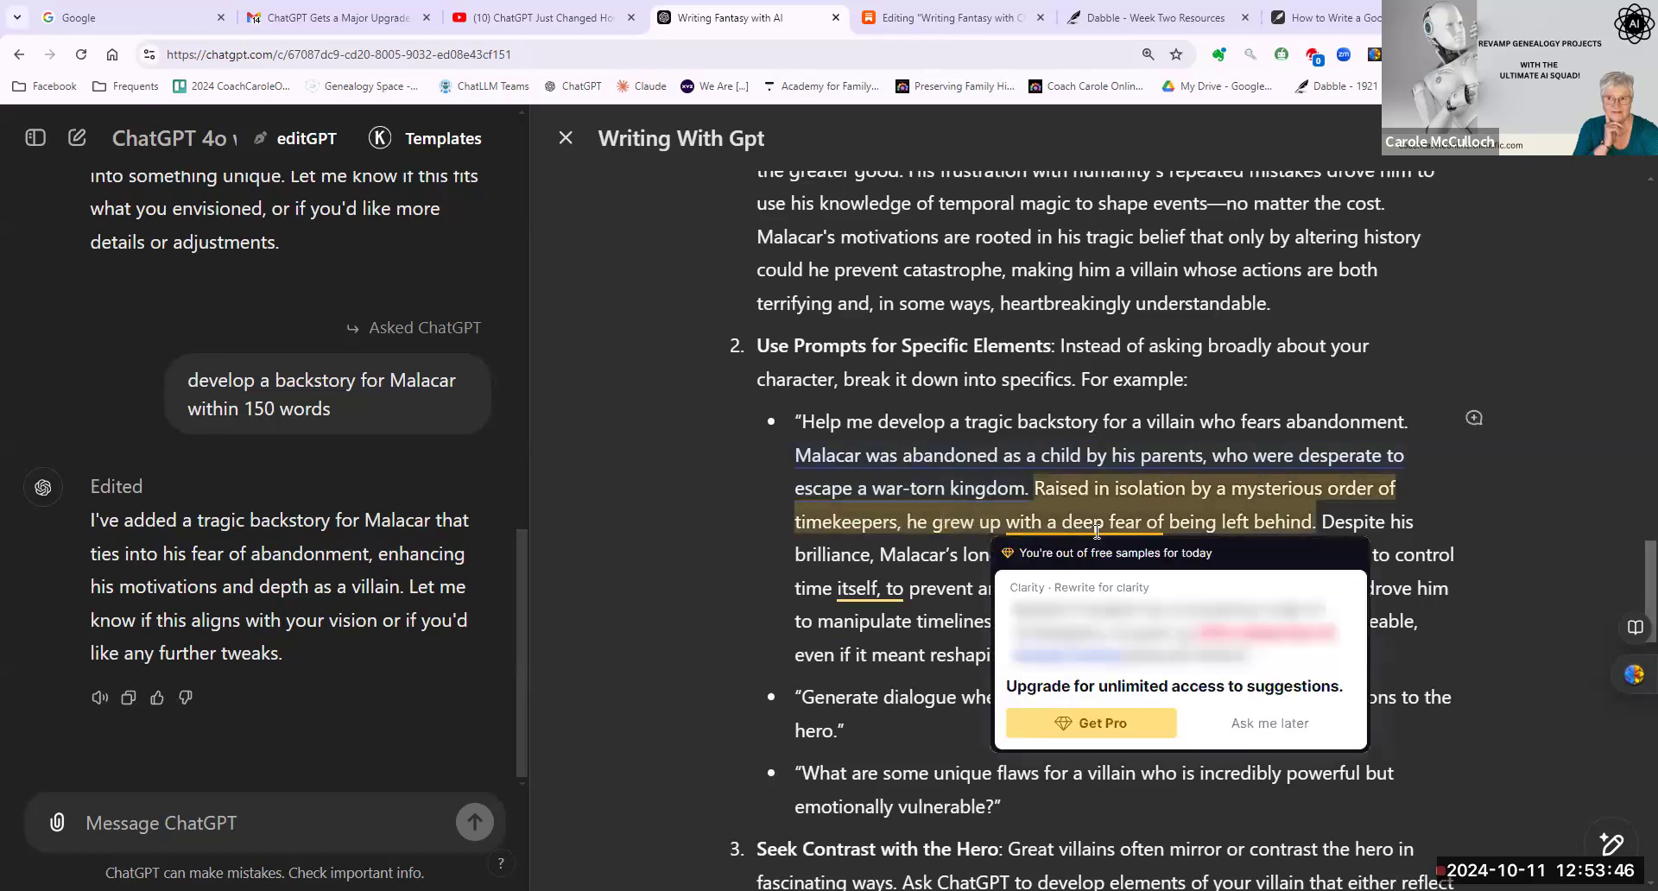
{"action": "left_click", "coordinate": [962, 375]}
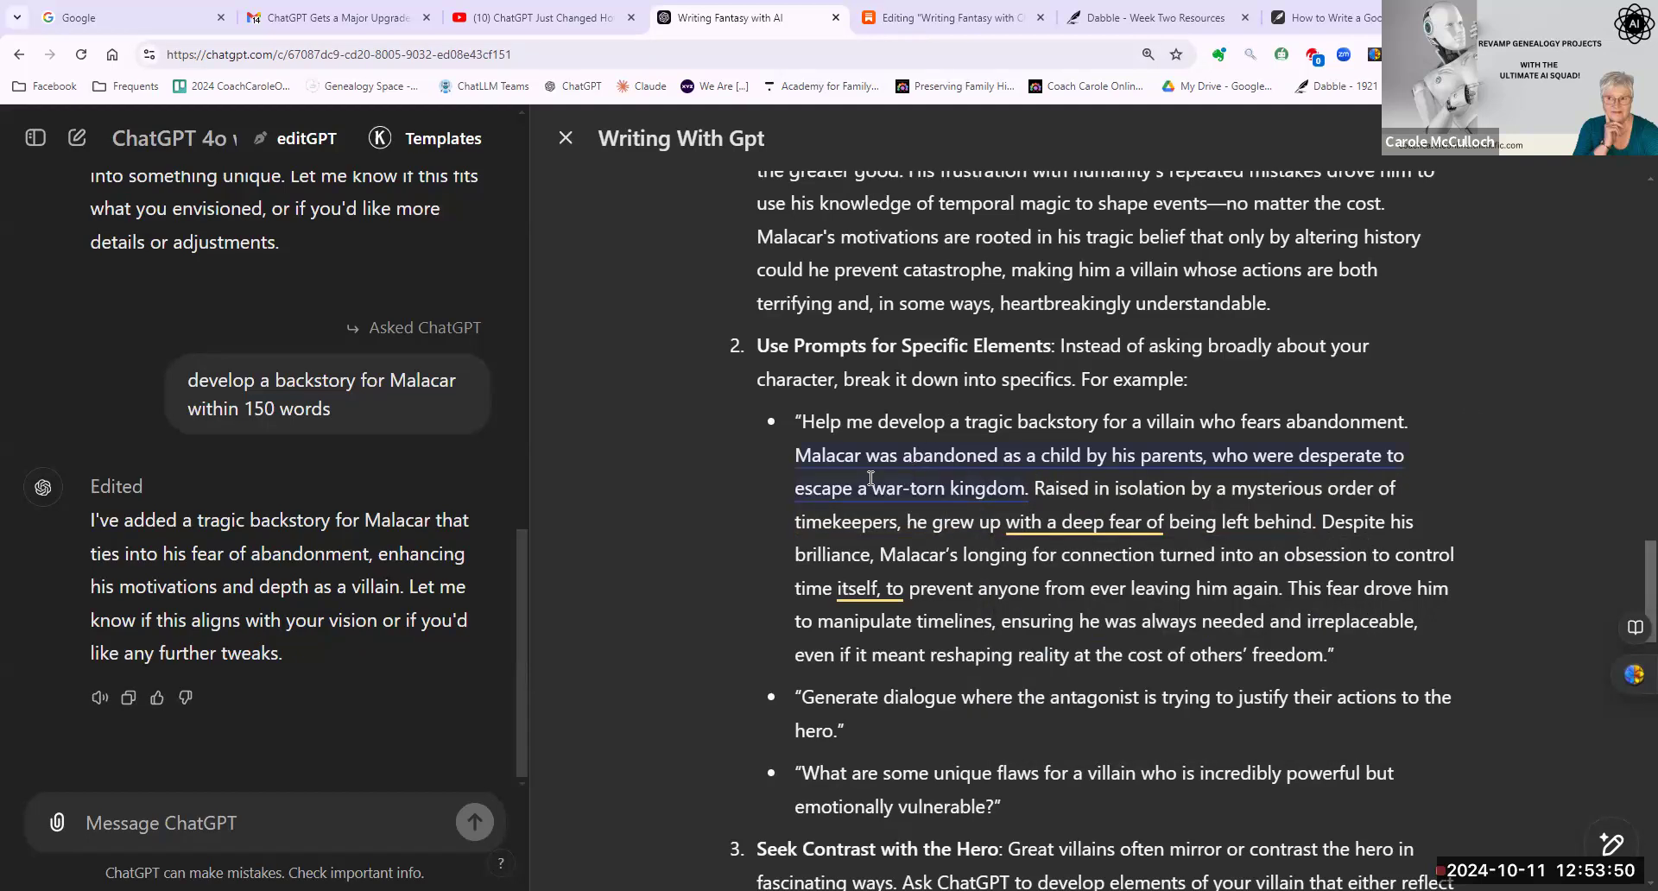
{"action": "left_click", "coordinate": [816, 455]}
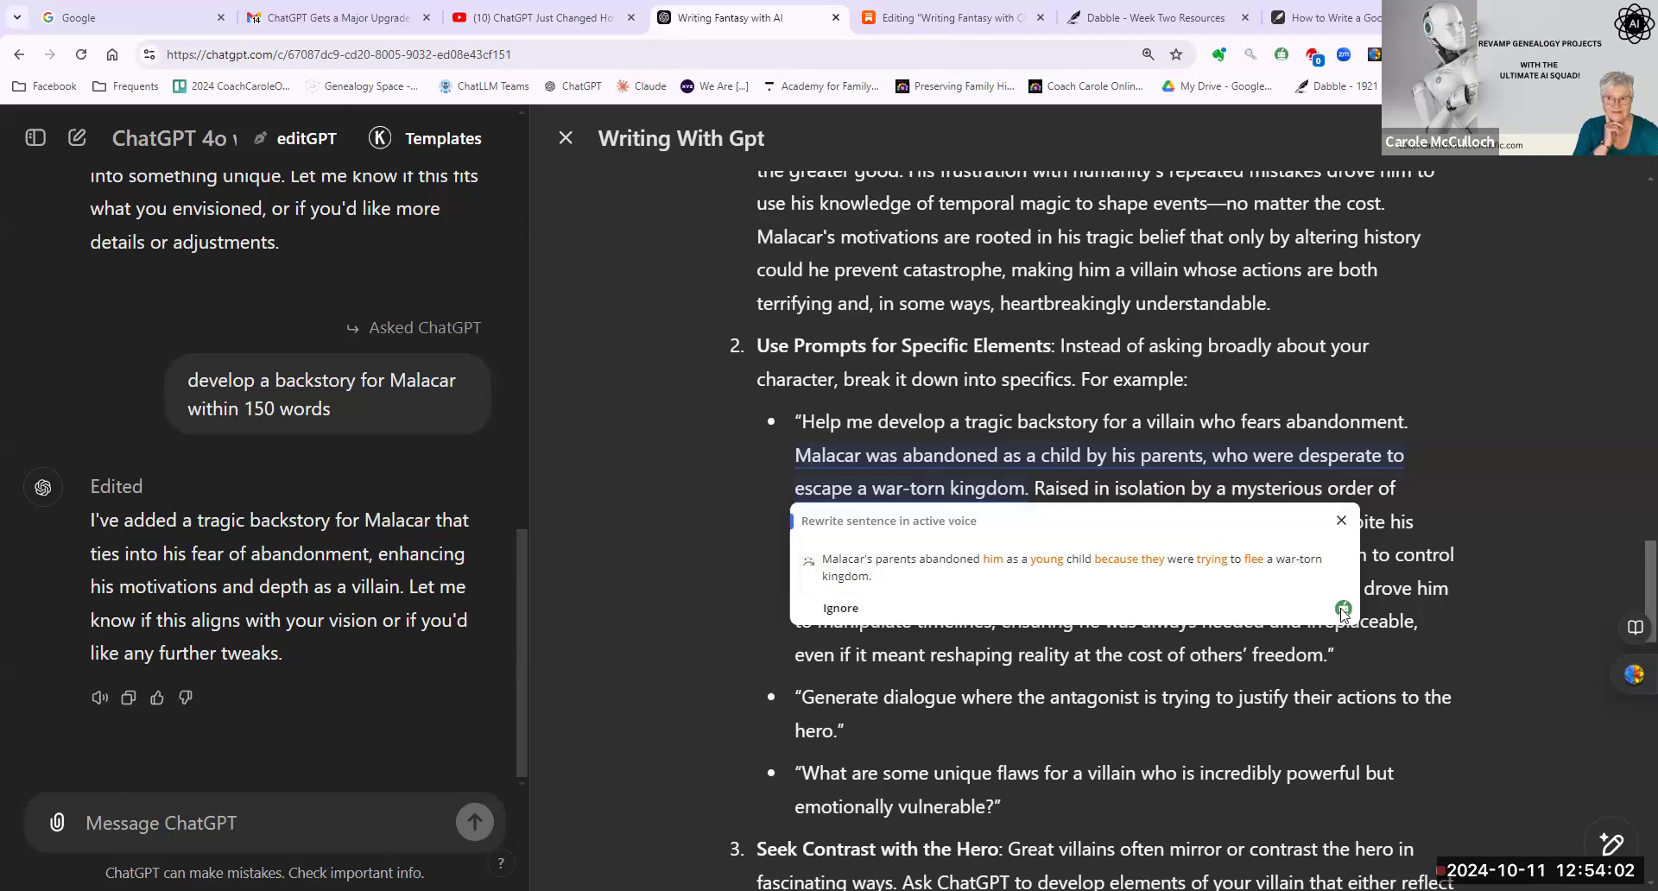
{"action": "left_click", "coordinate": [903, 570]}
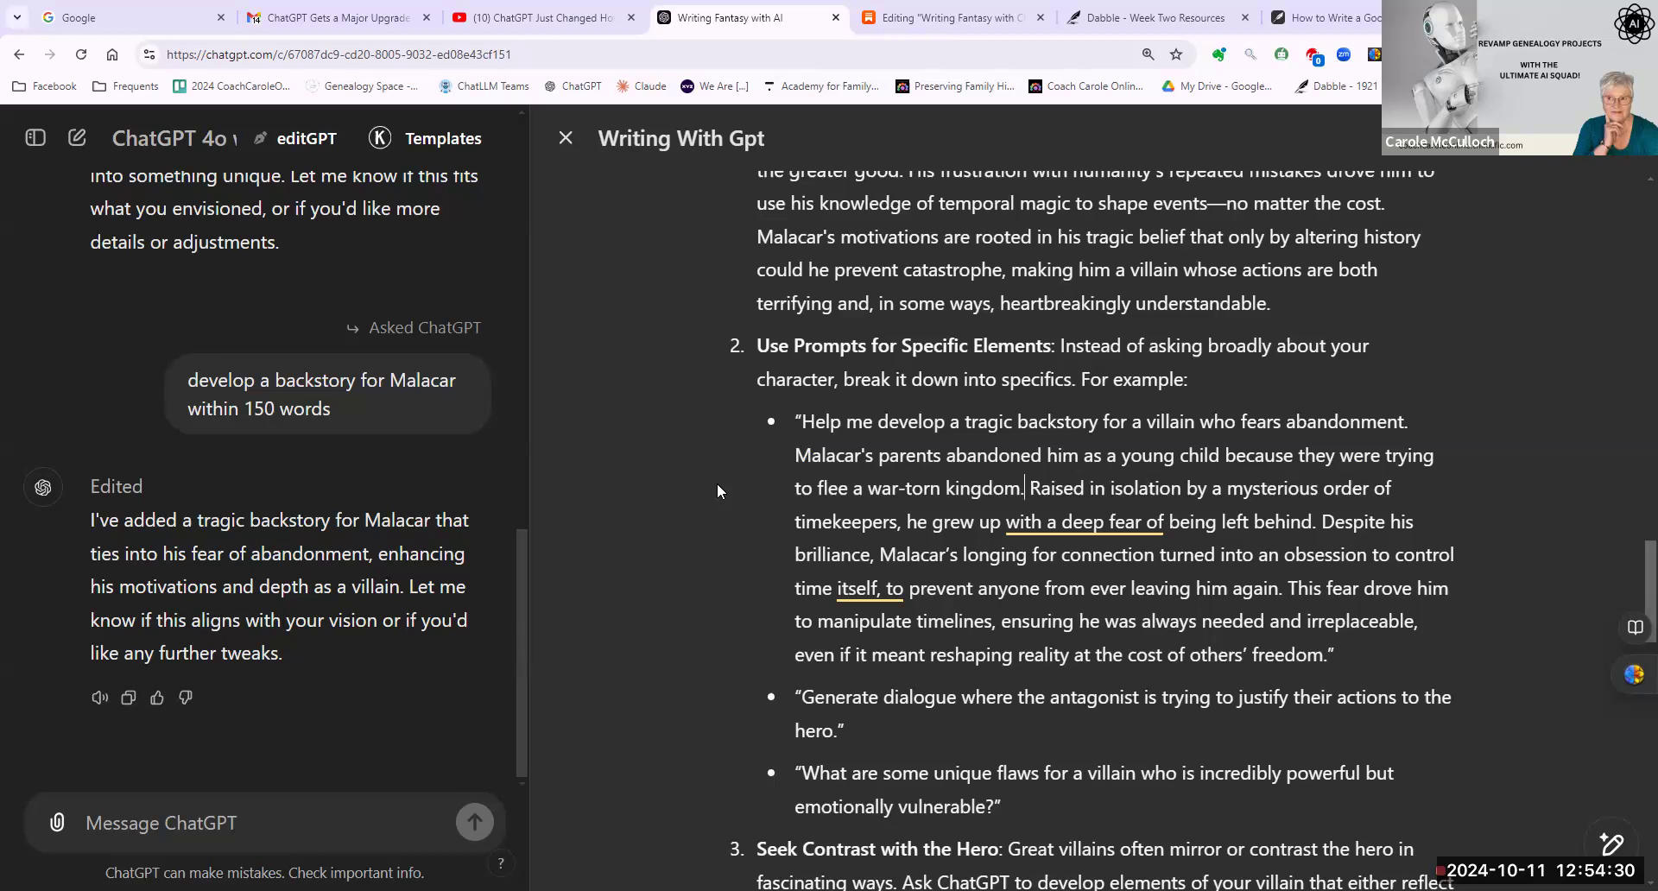
Look back through the earlier part of the article, up to the "AI as the Villain's Apprentice" section.
{"action": "scroll", "coordinate": [716, 489], "scroll_direction": "up", "scroll_amount": 2}
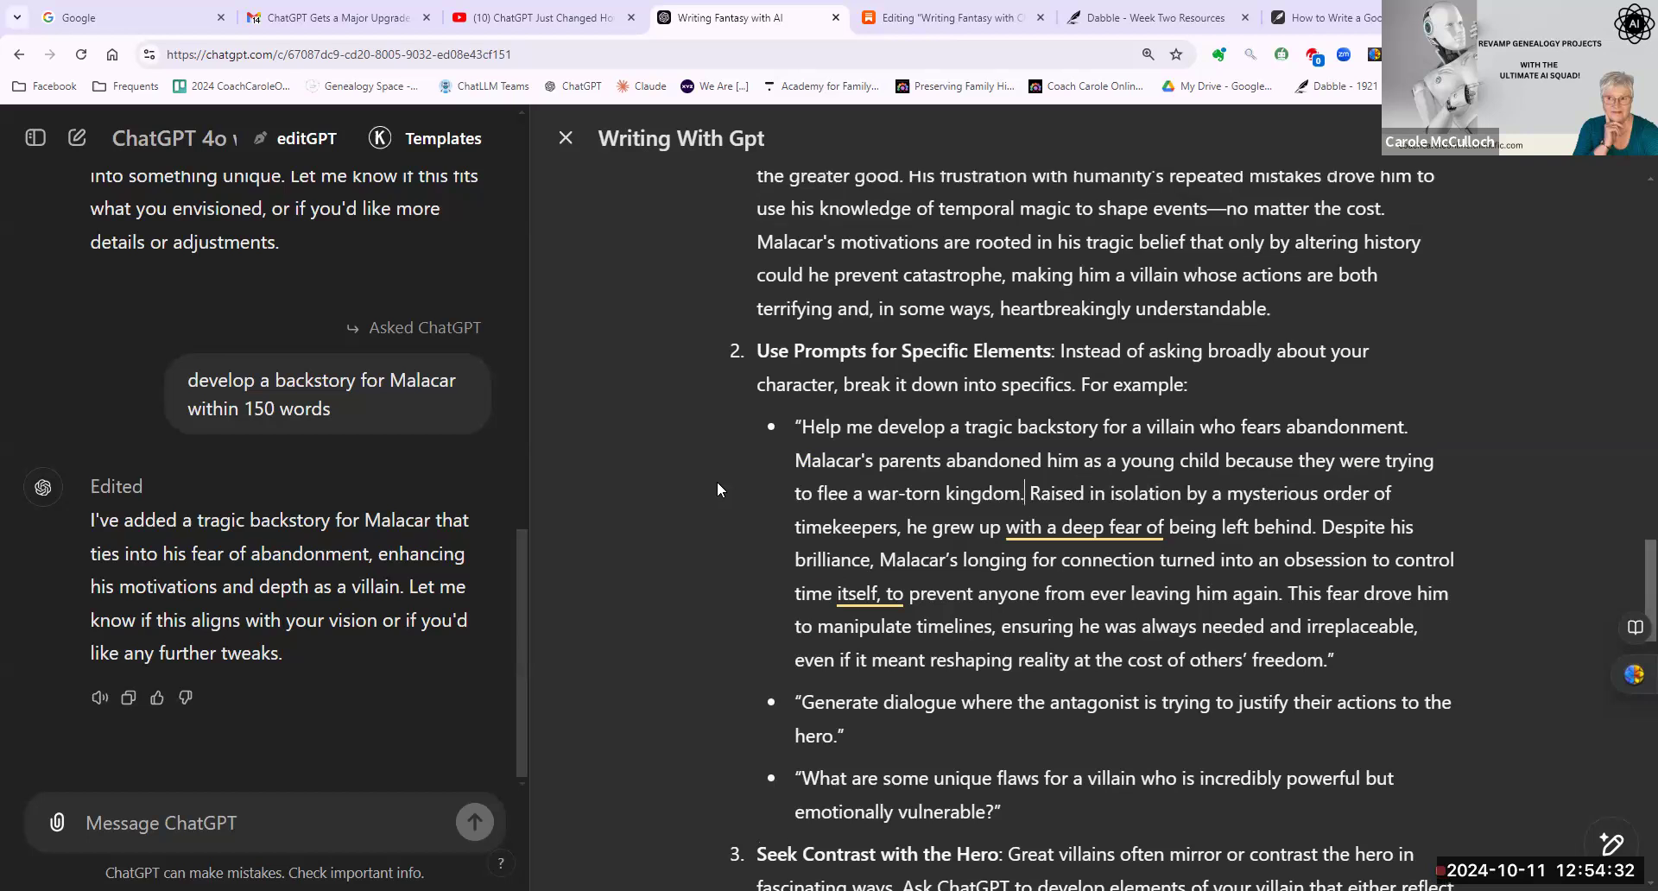
{"action": "scroll", "coordinate": [698, 474], "scroll_direction": "up", "scroll_amount": 10}
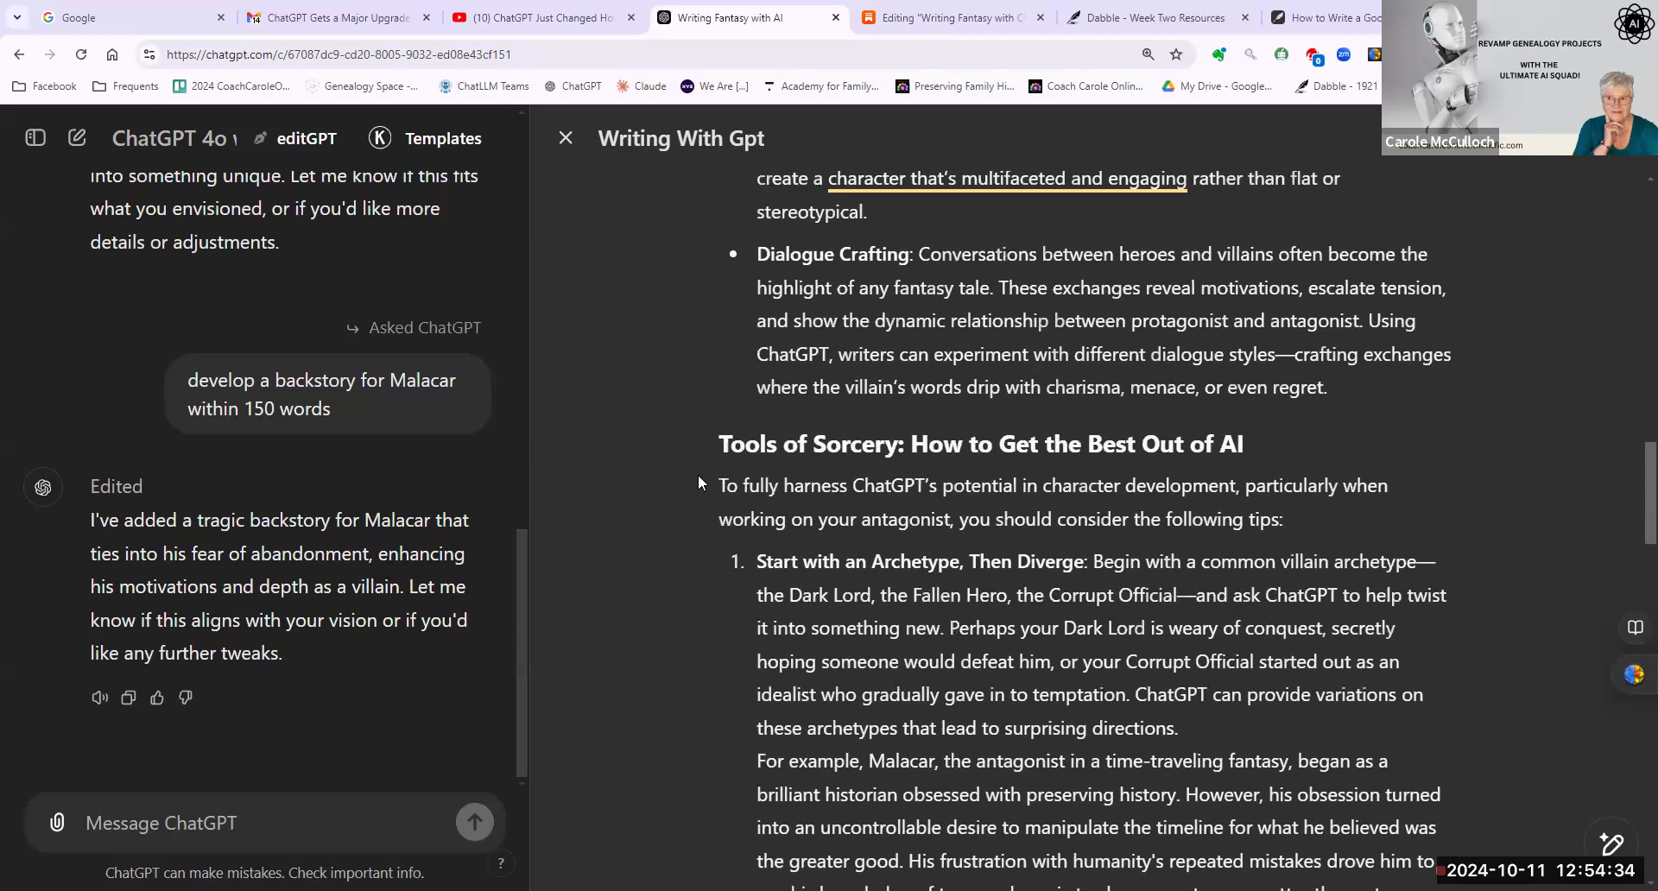
{"action": "scroll", "coordinate": [698, 473], "scroll_direction": "up", "scroll_amount": 12}
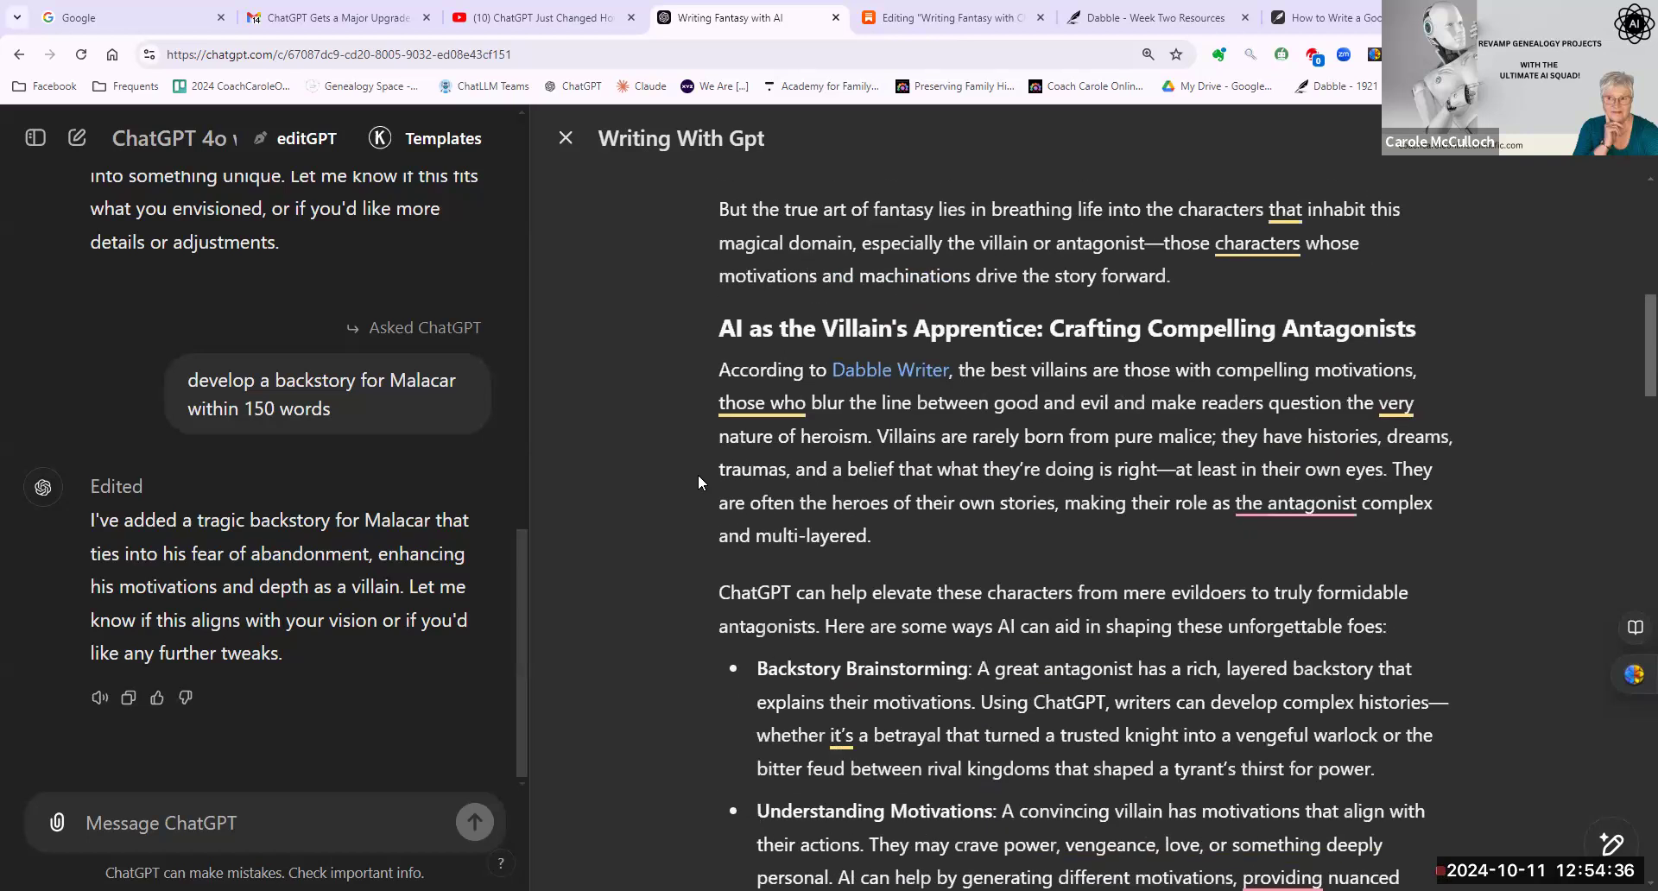